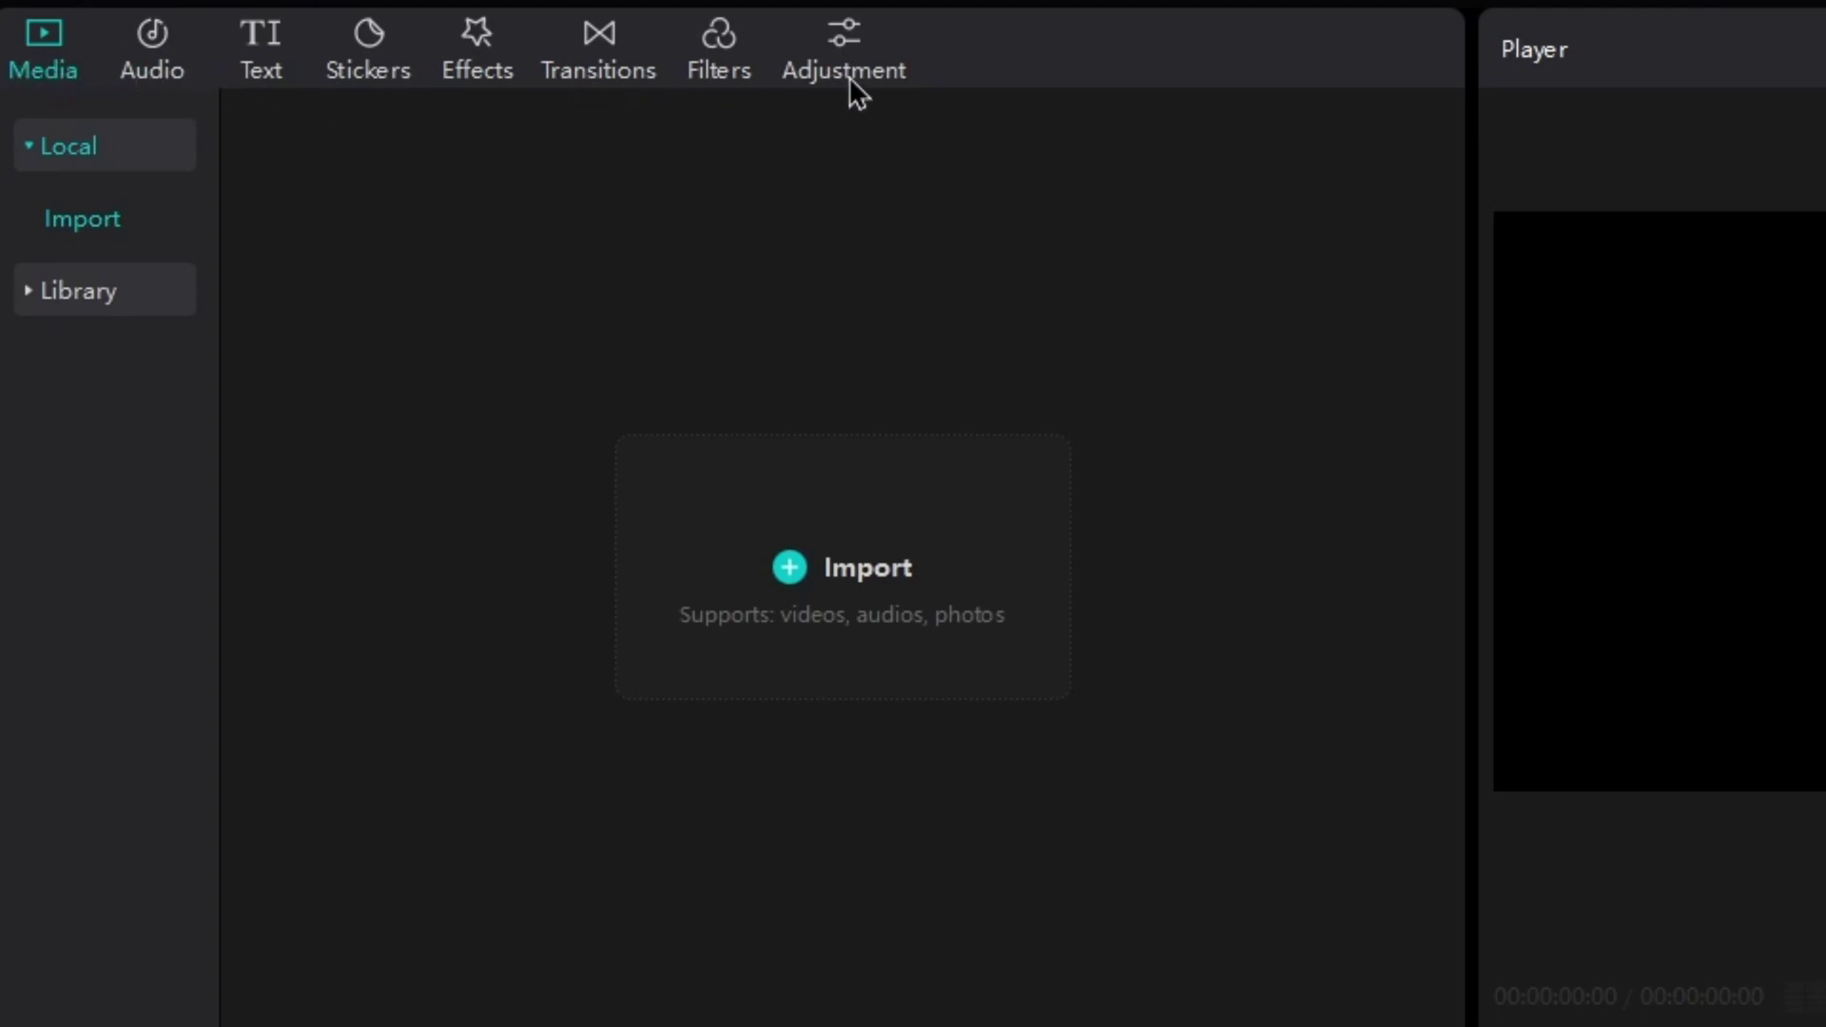
Look through the Audio, Text, Stickers, Media, Transitions and Filters sections of the asset library
left_click(152, 57)
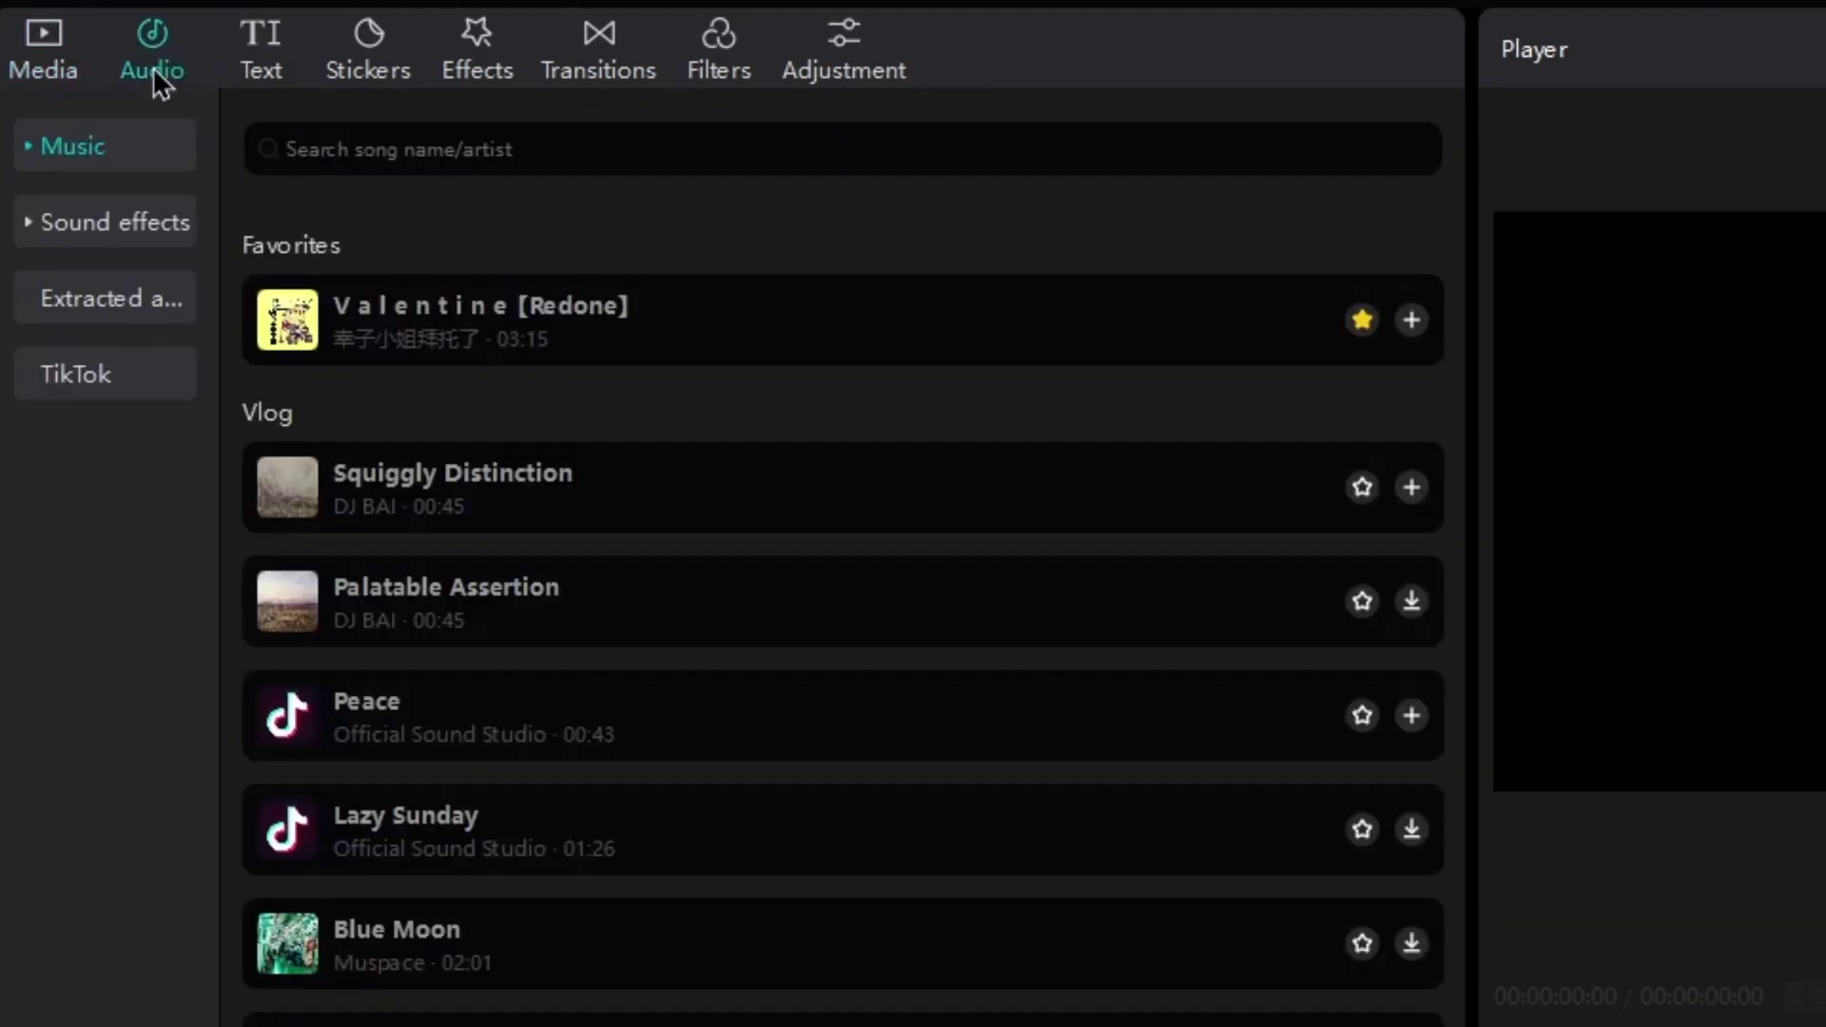
left_click(272, 48)
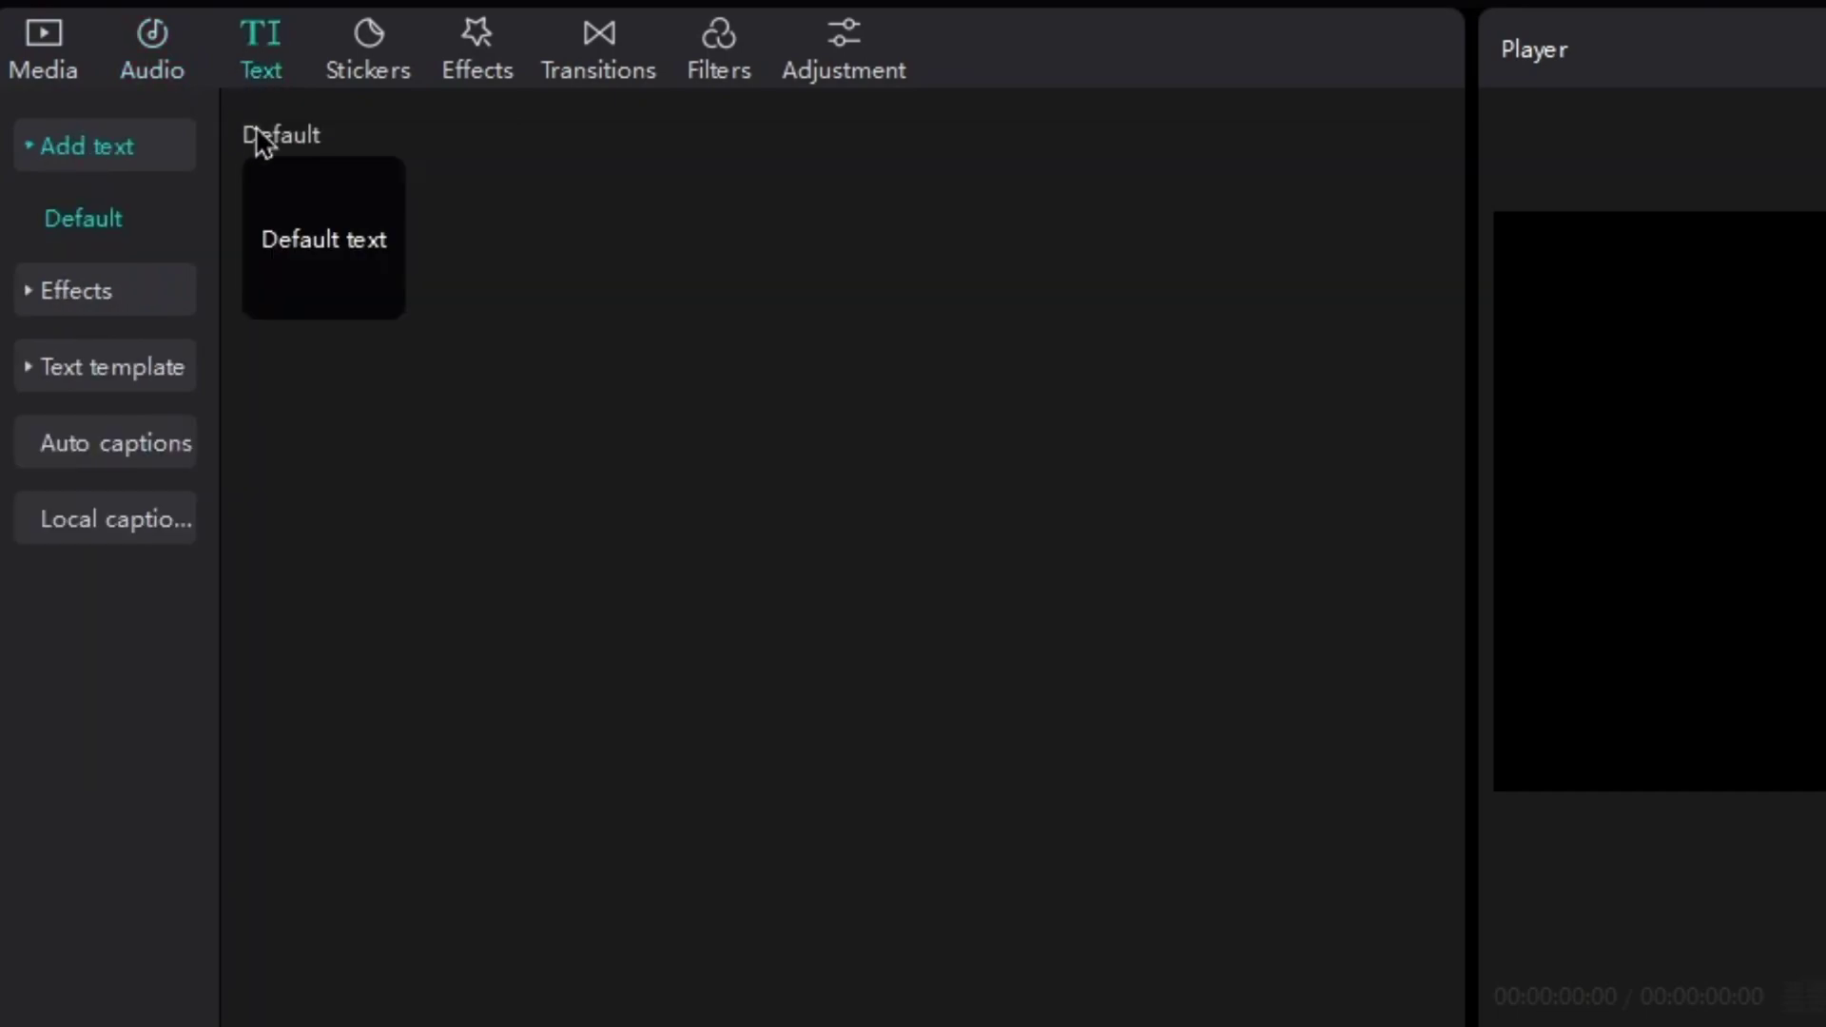
left_click(350, 51)
left_click(59, 67)
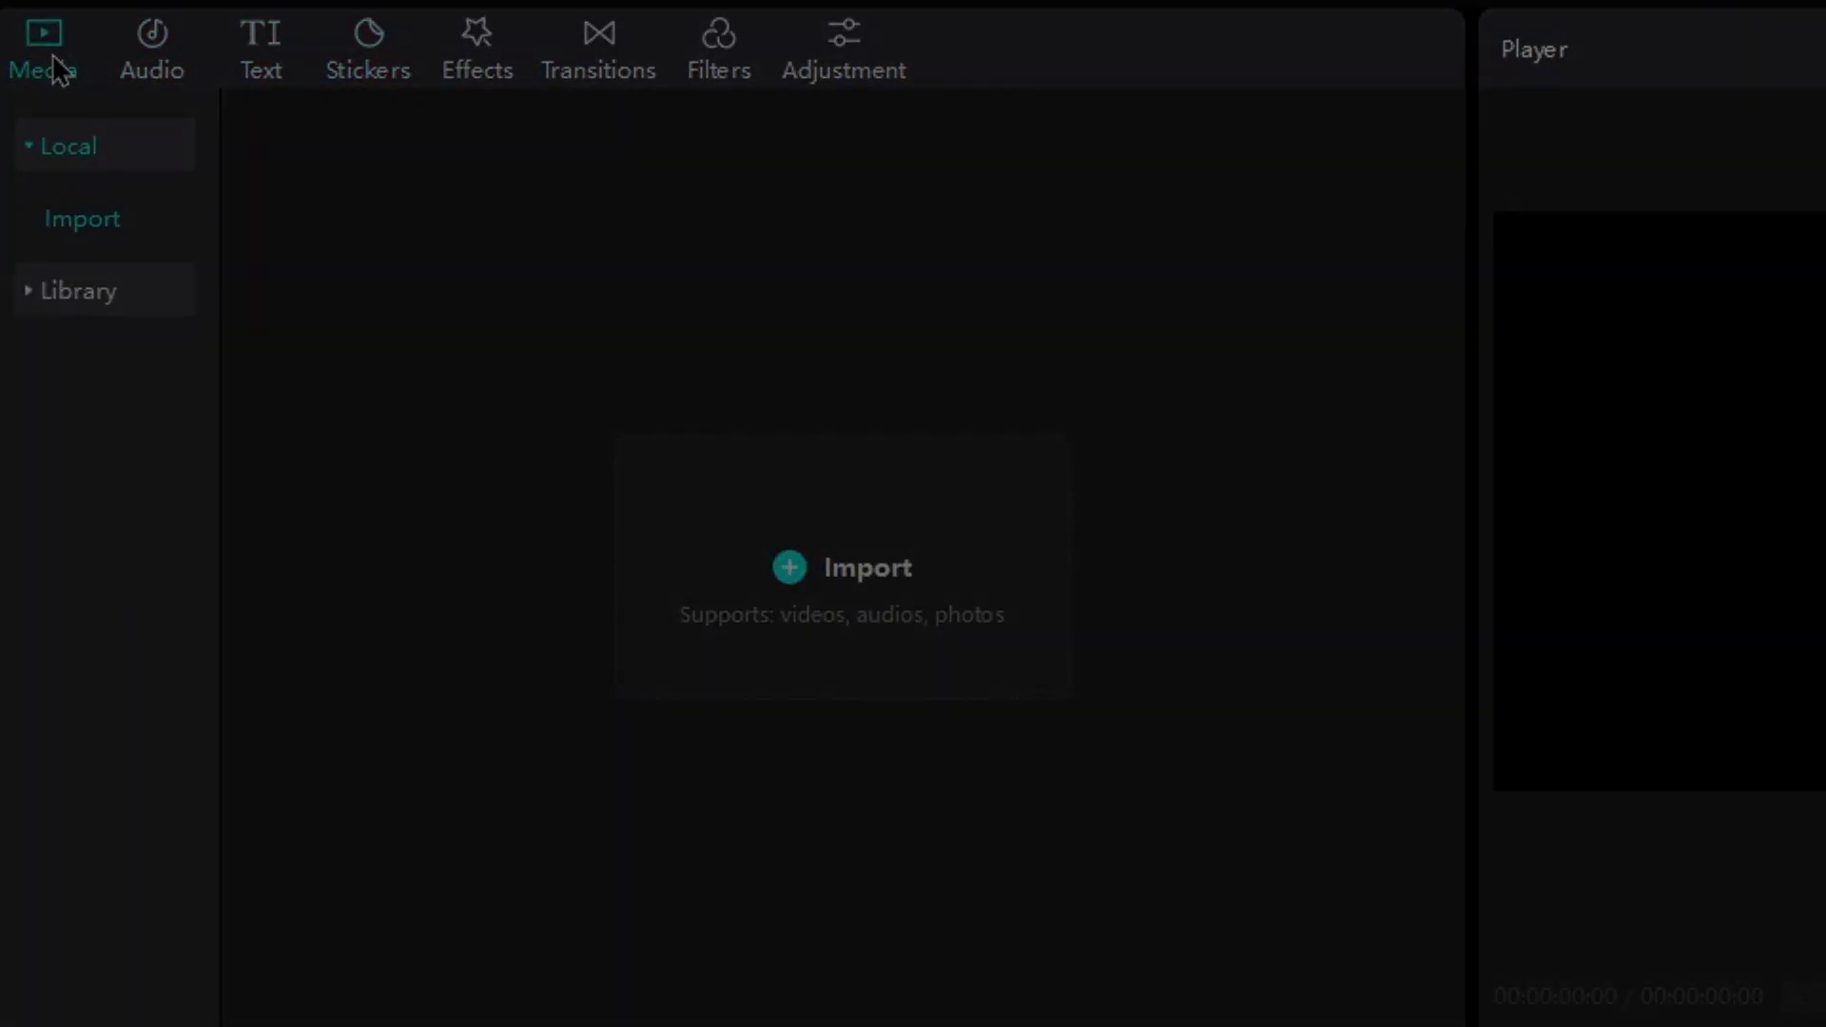
left_click(92, 57)
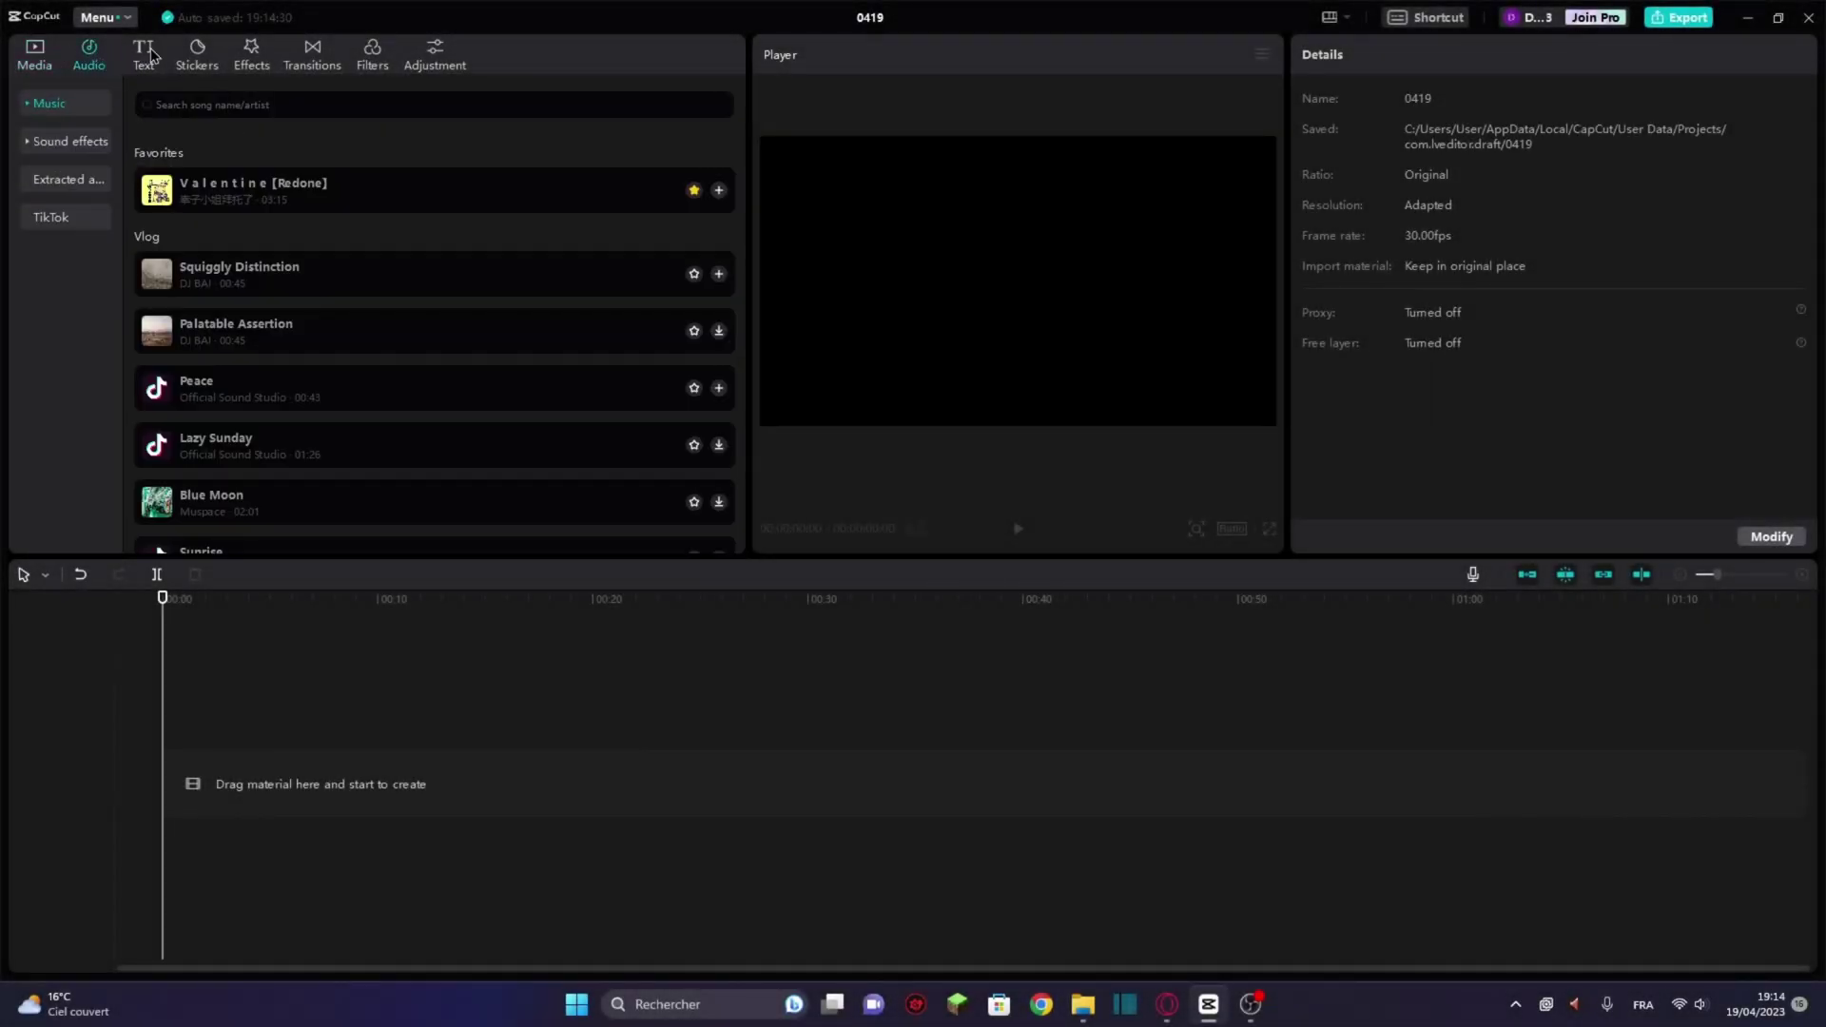
left_click(213, 72)
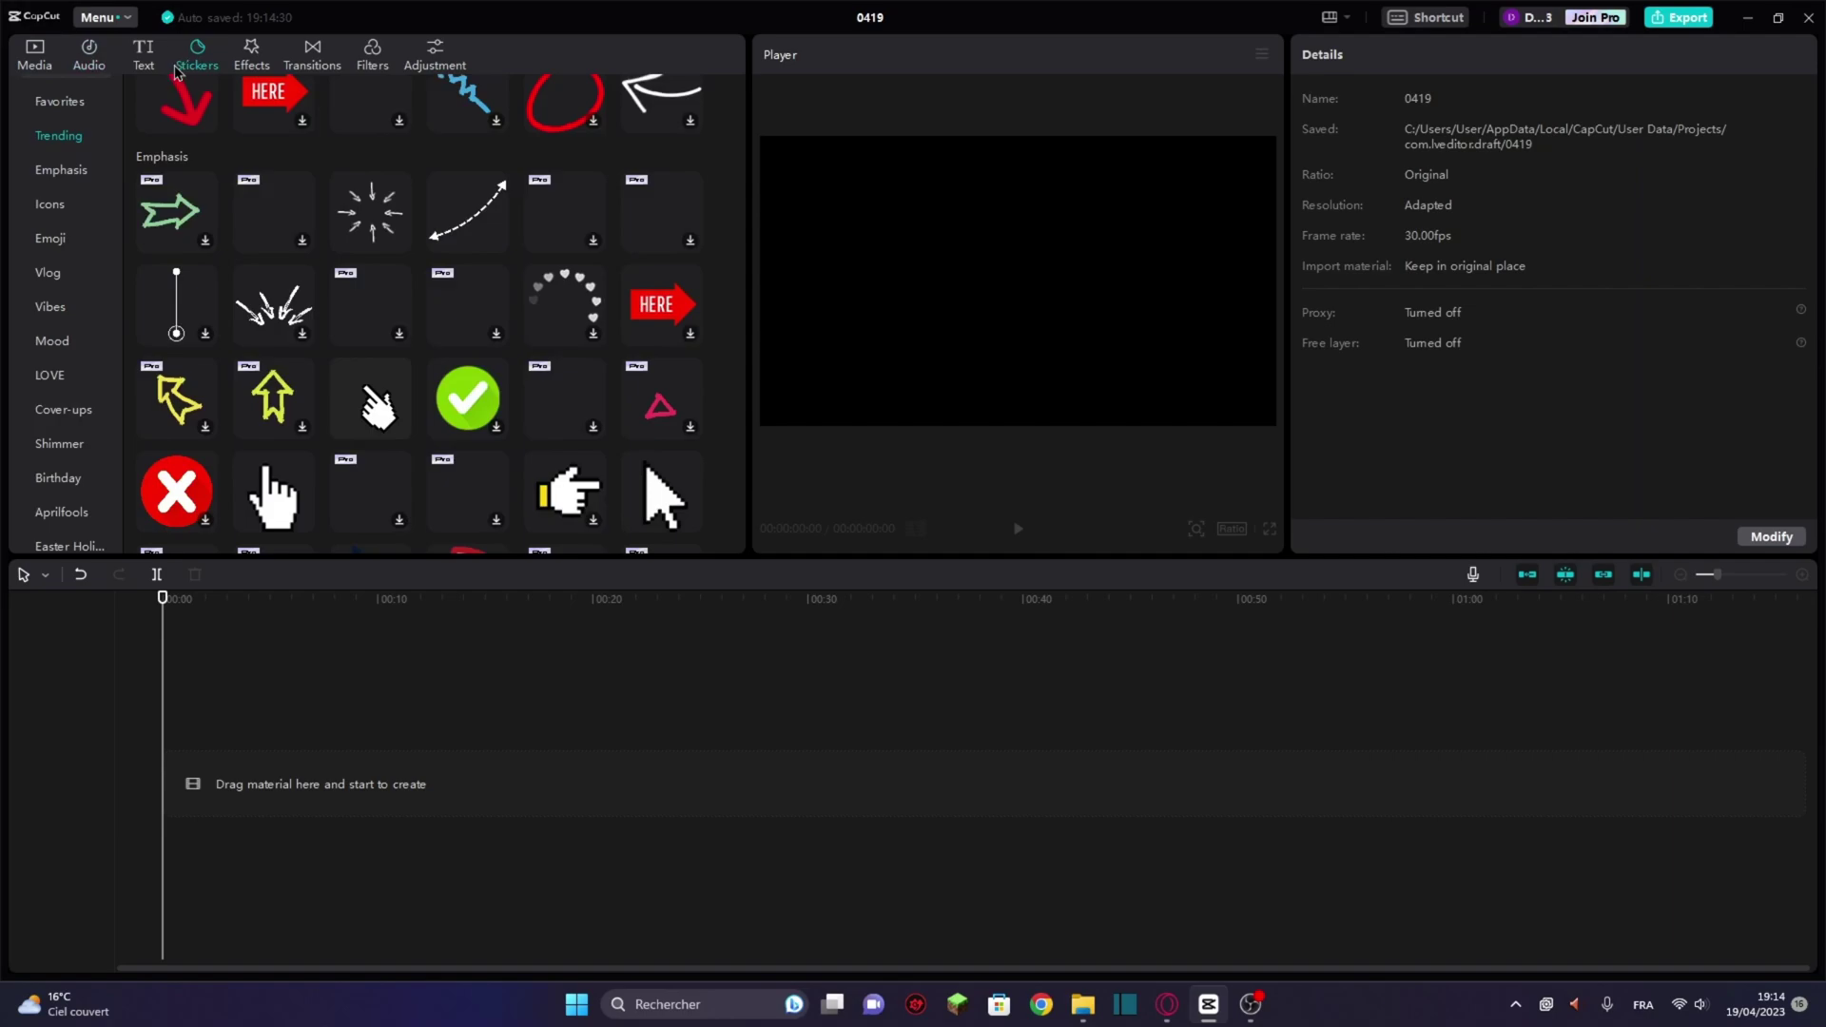
left_click(312, 55)
left_click(373, 56)
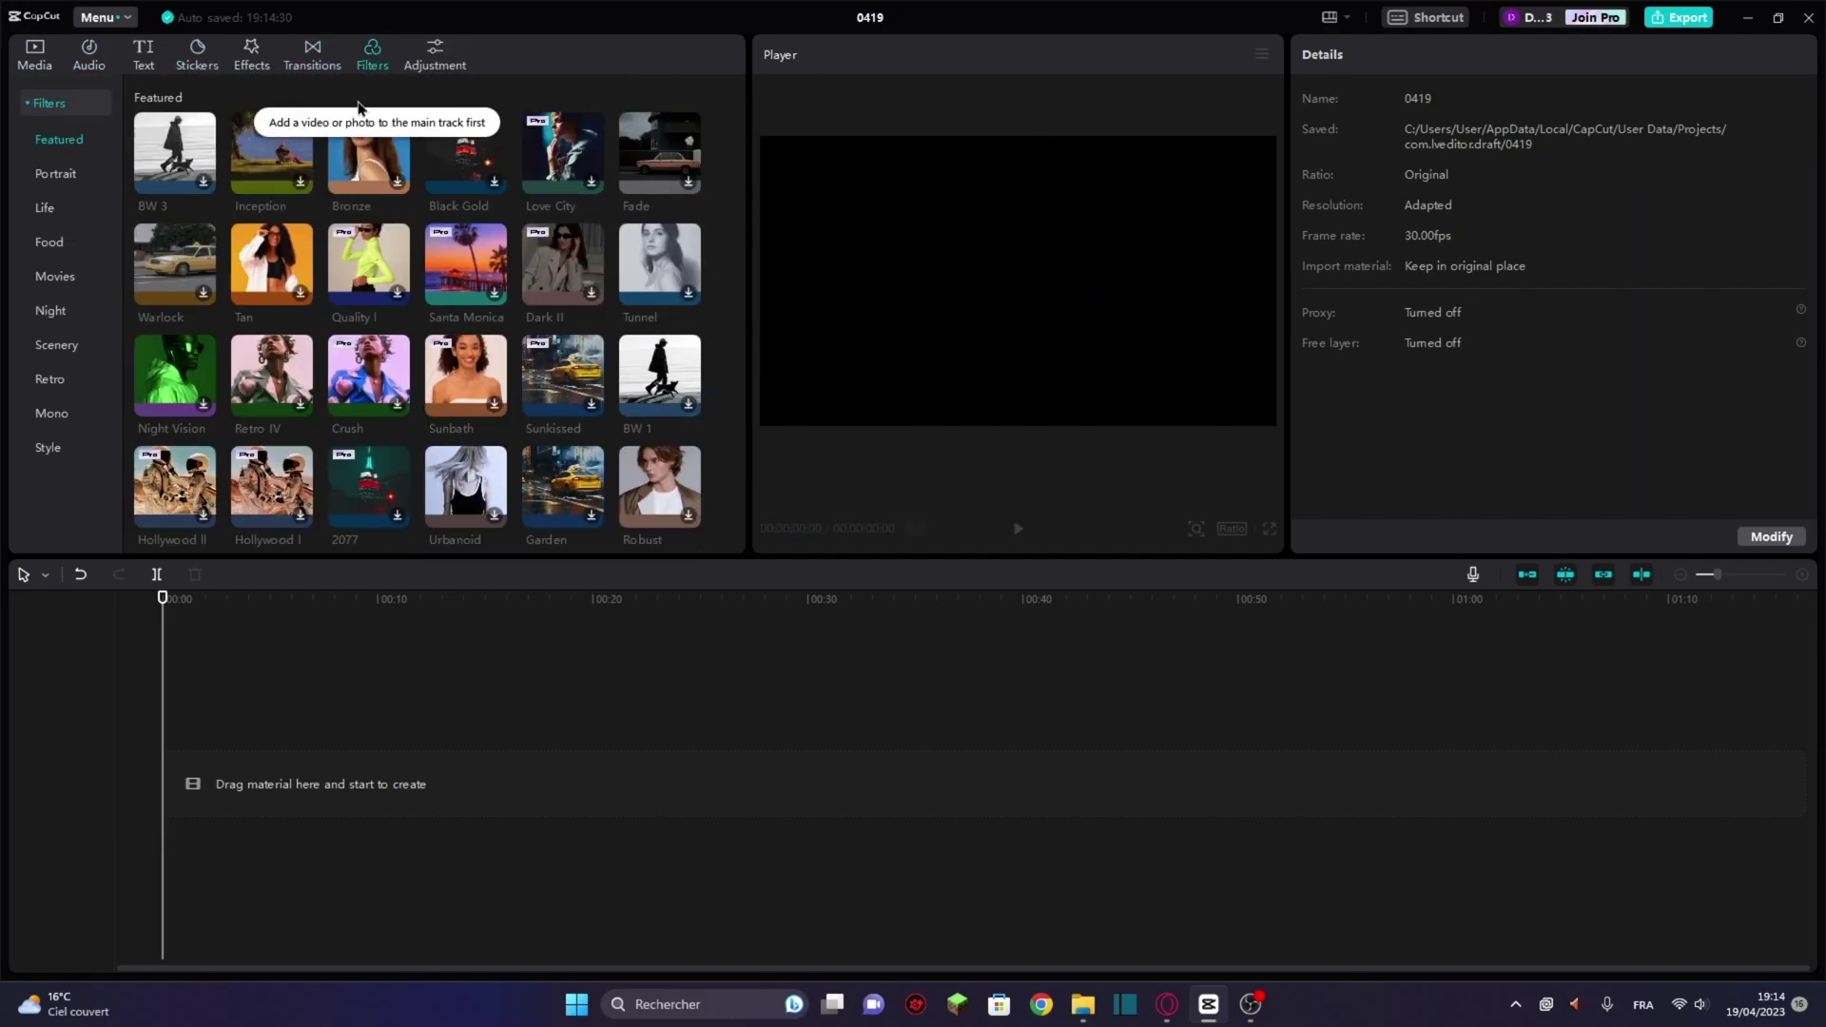
Import all four videos from the youtube folder into the project's local media
left_click(53, 65)
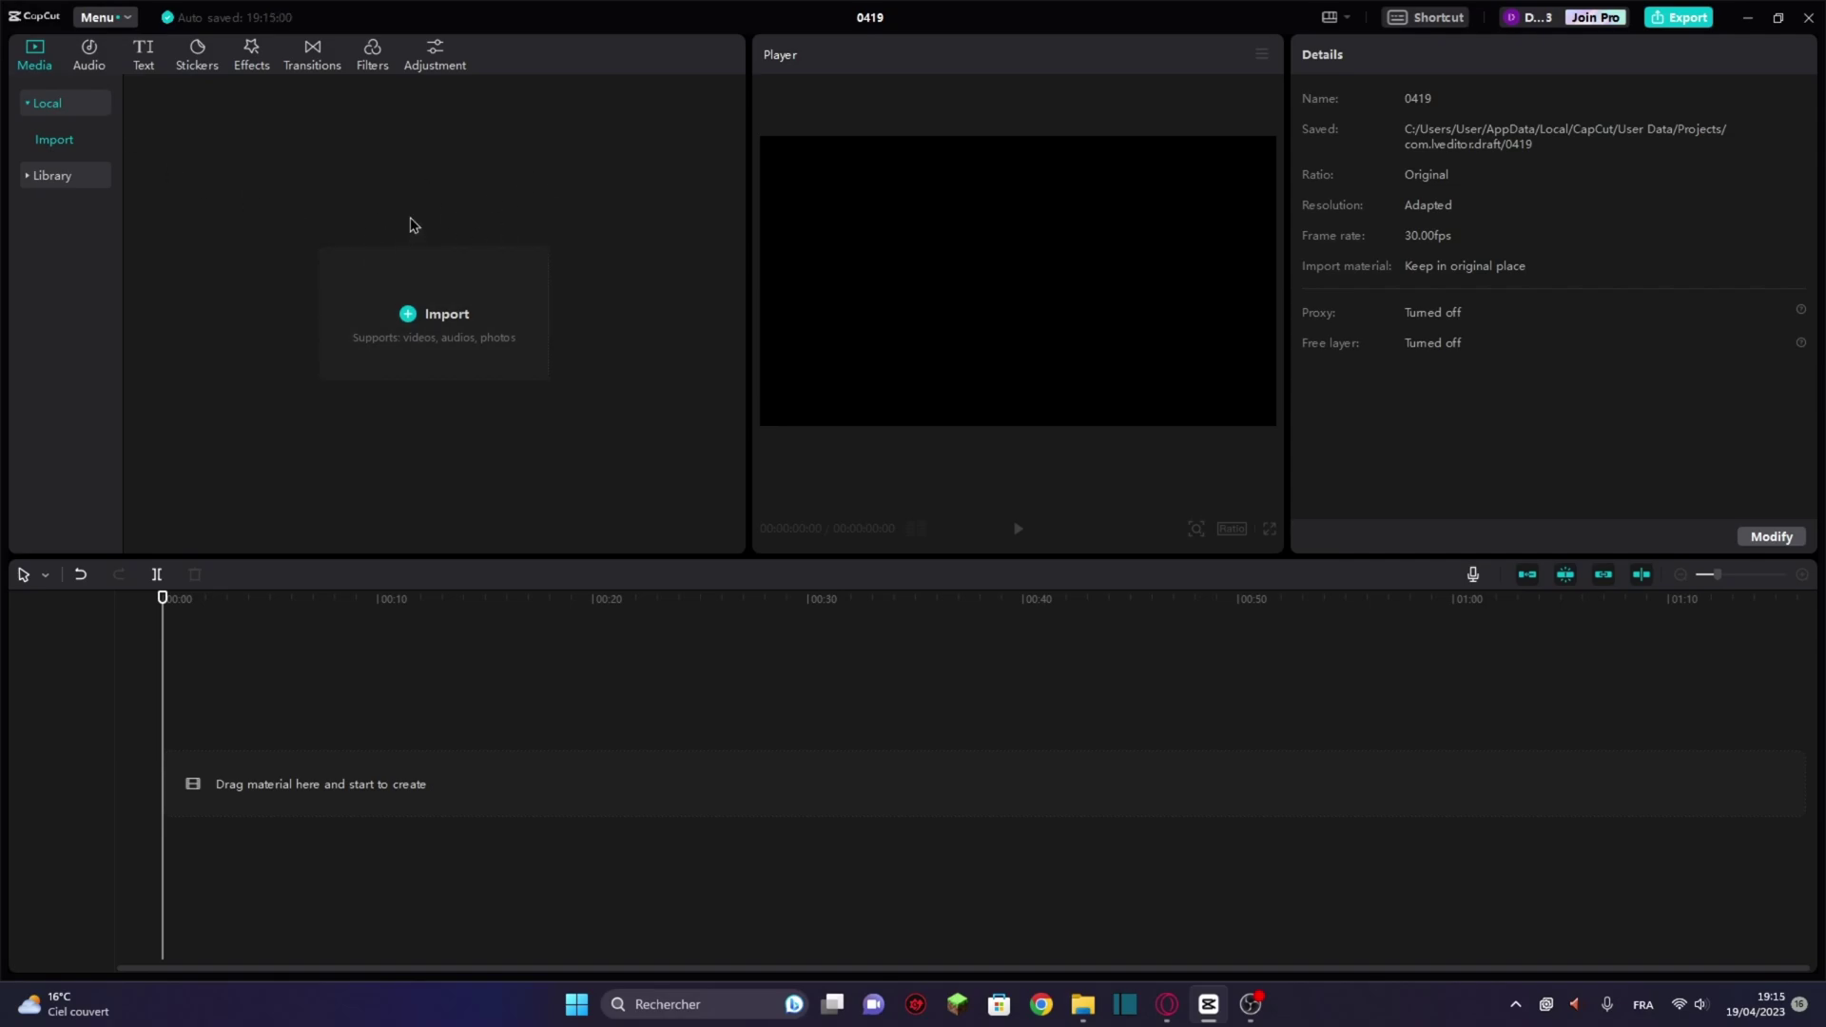
left_click(422, 322)
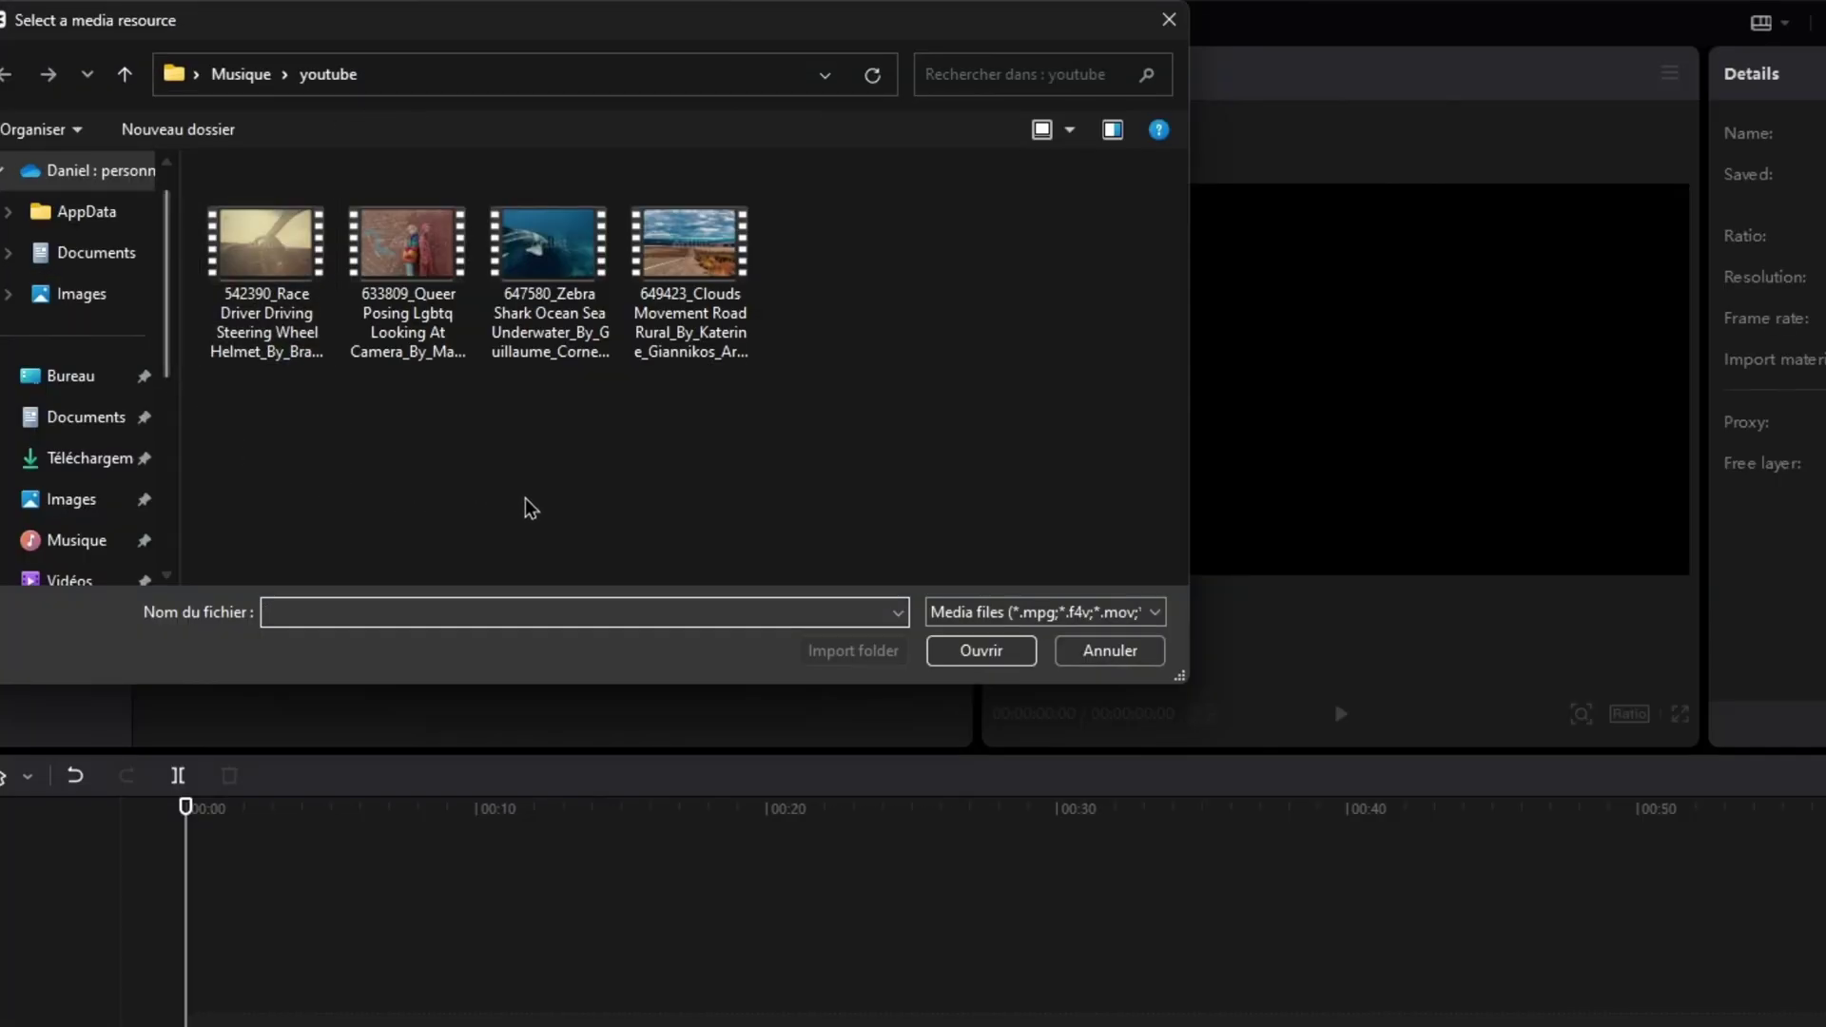
left_click_drag(827, 384, 302, 241)
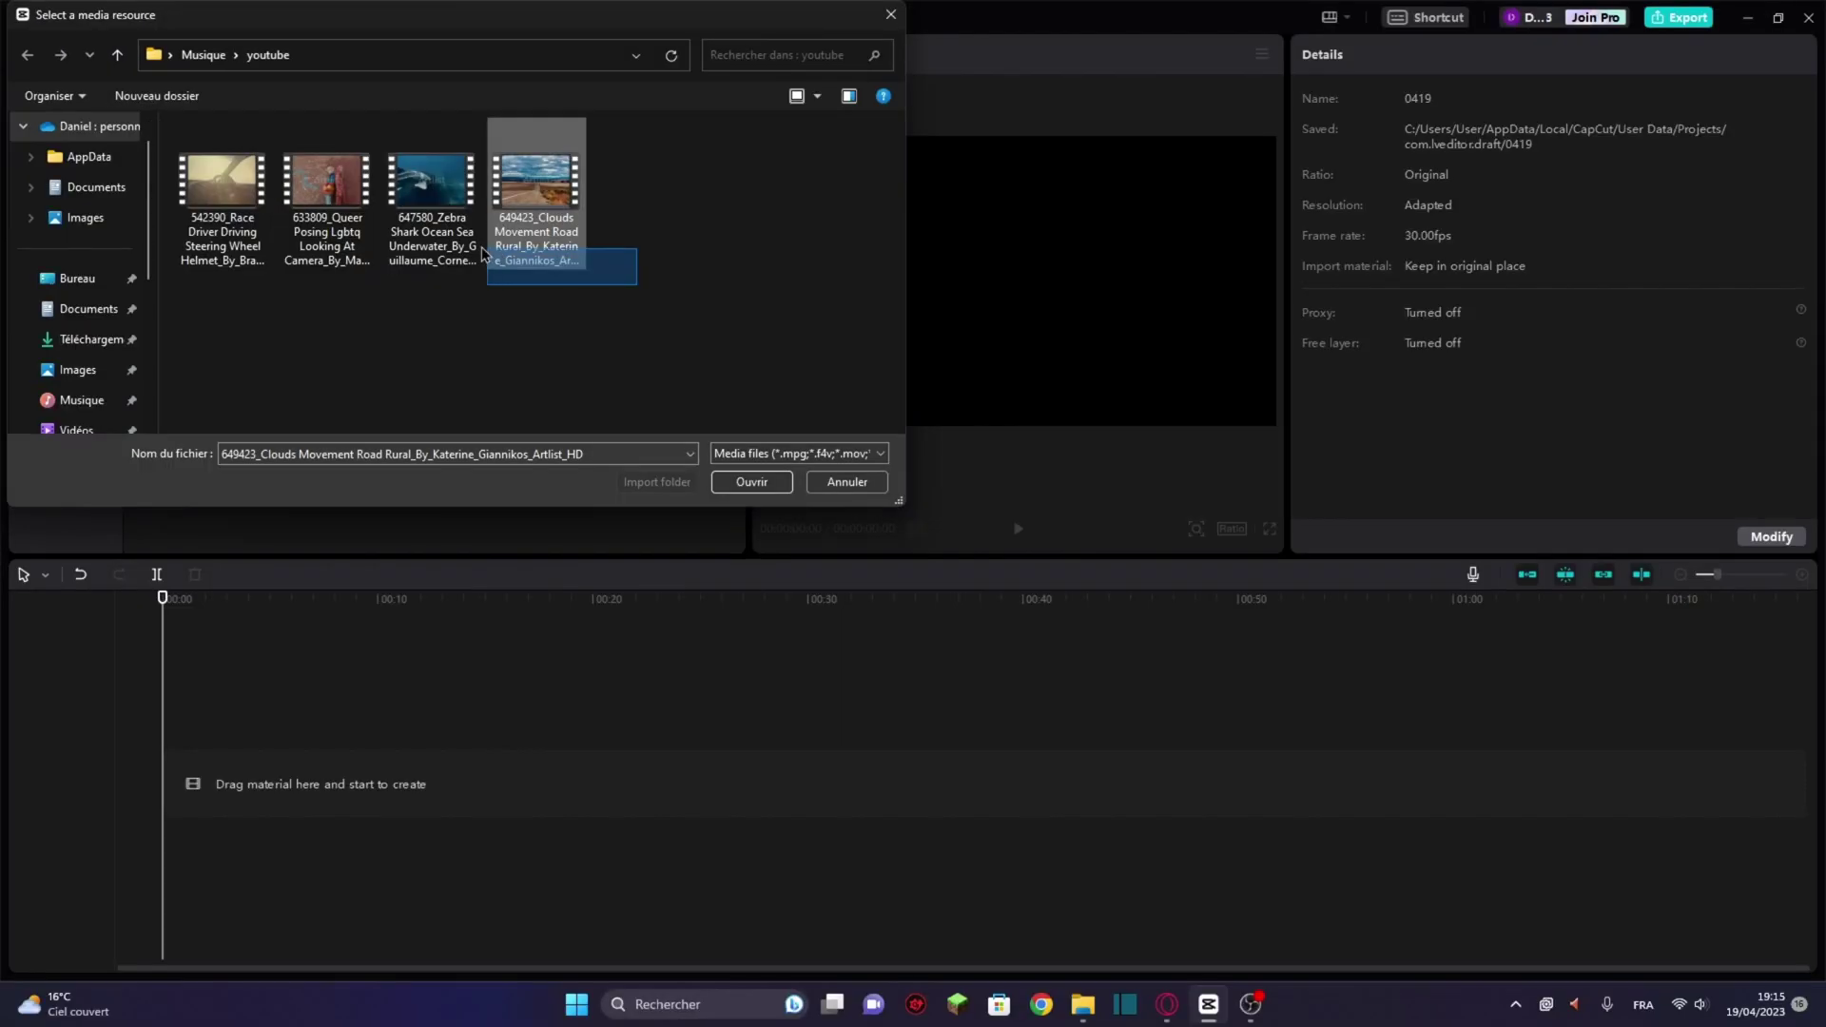
left_click_drag(248, 179, 196, 164)
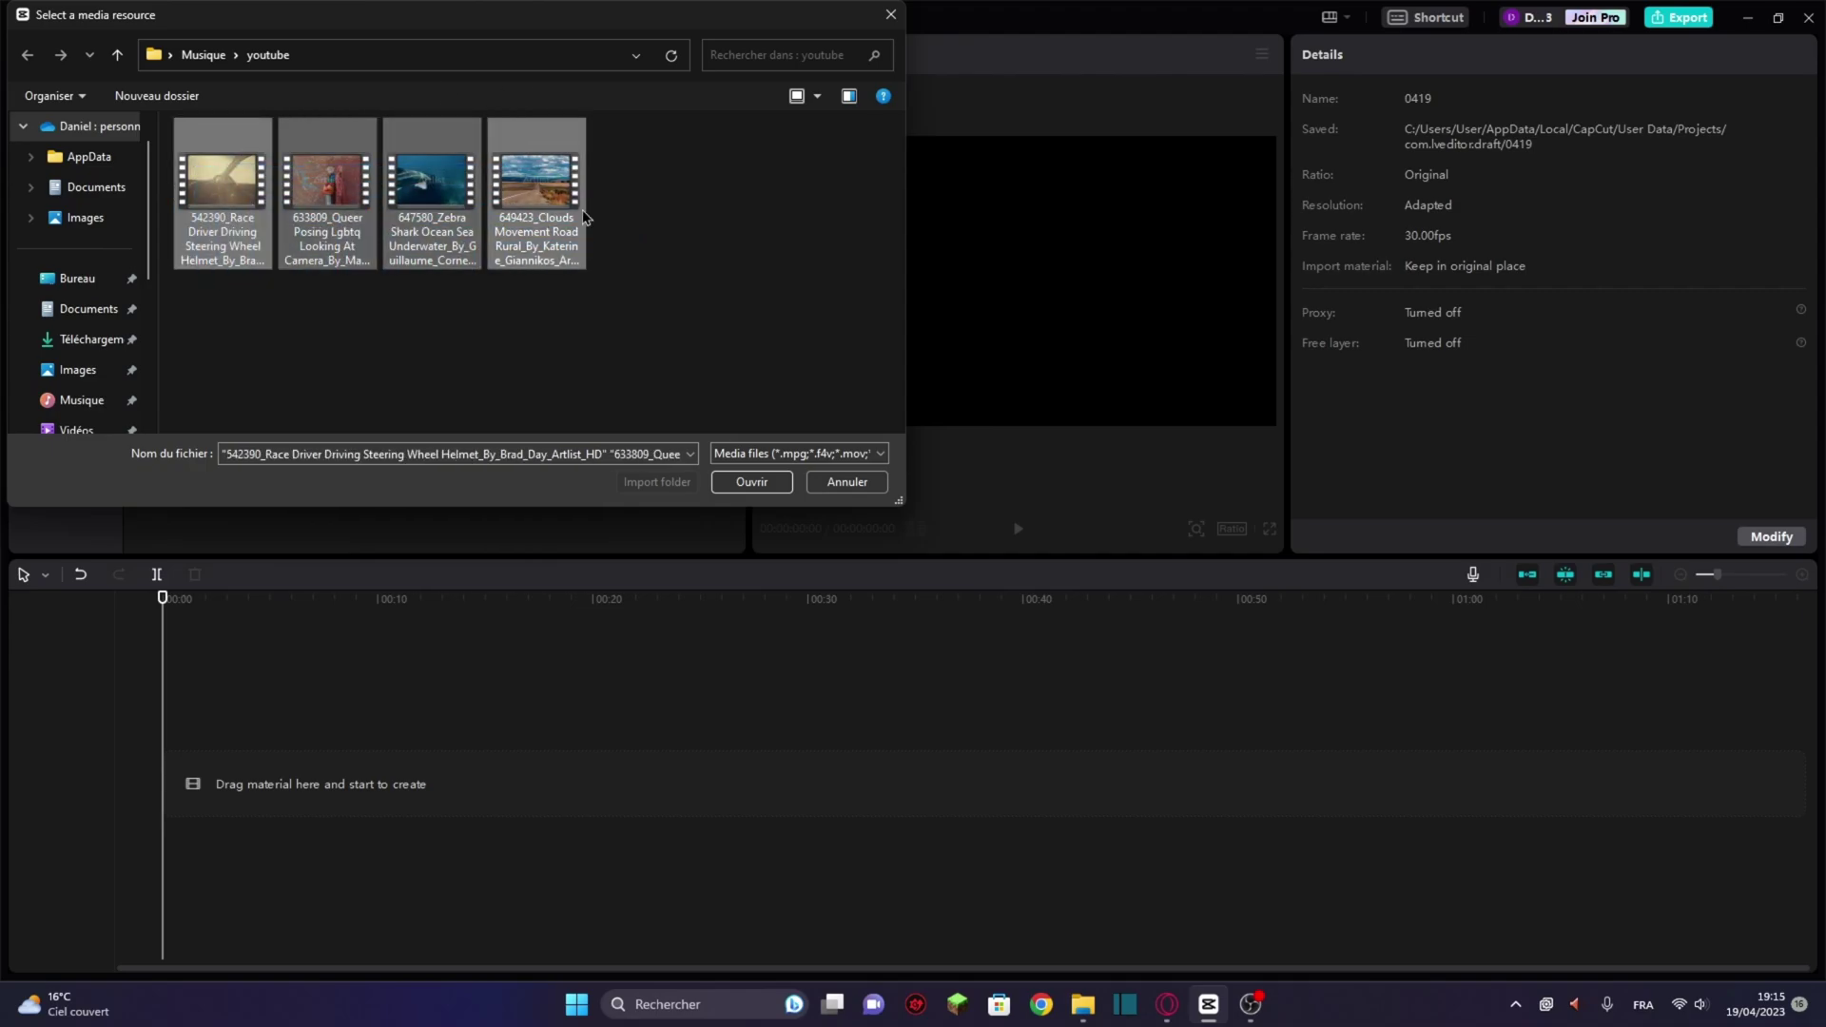
left_click(750, 483)
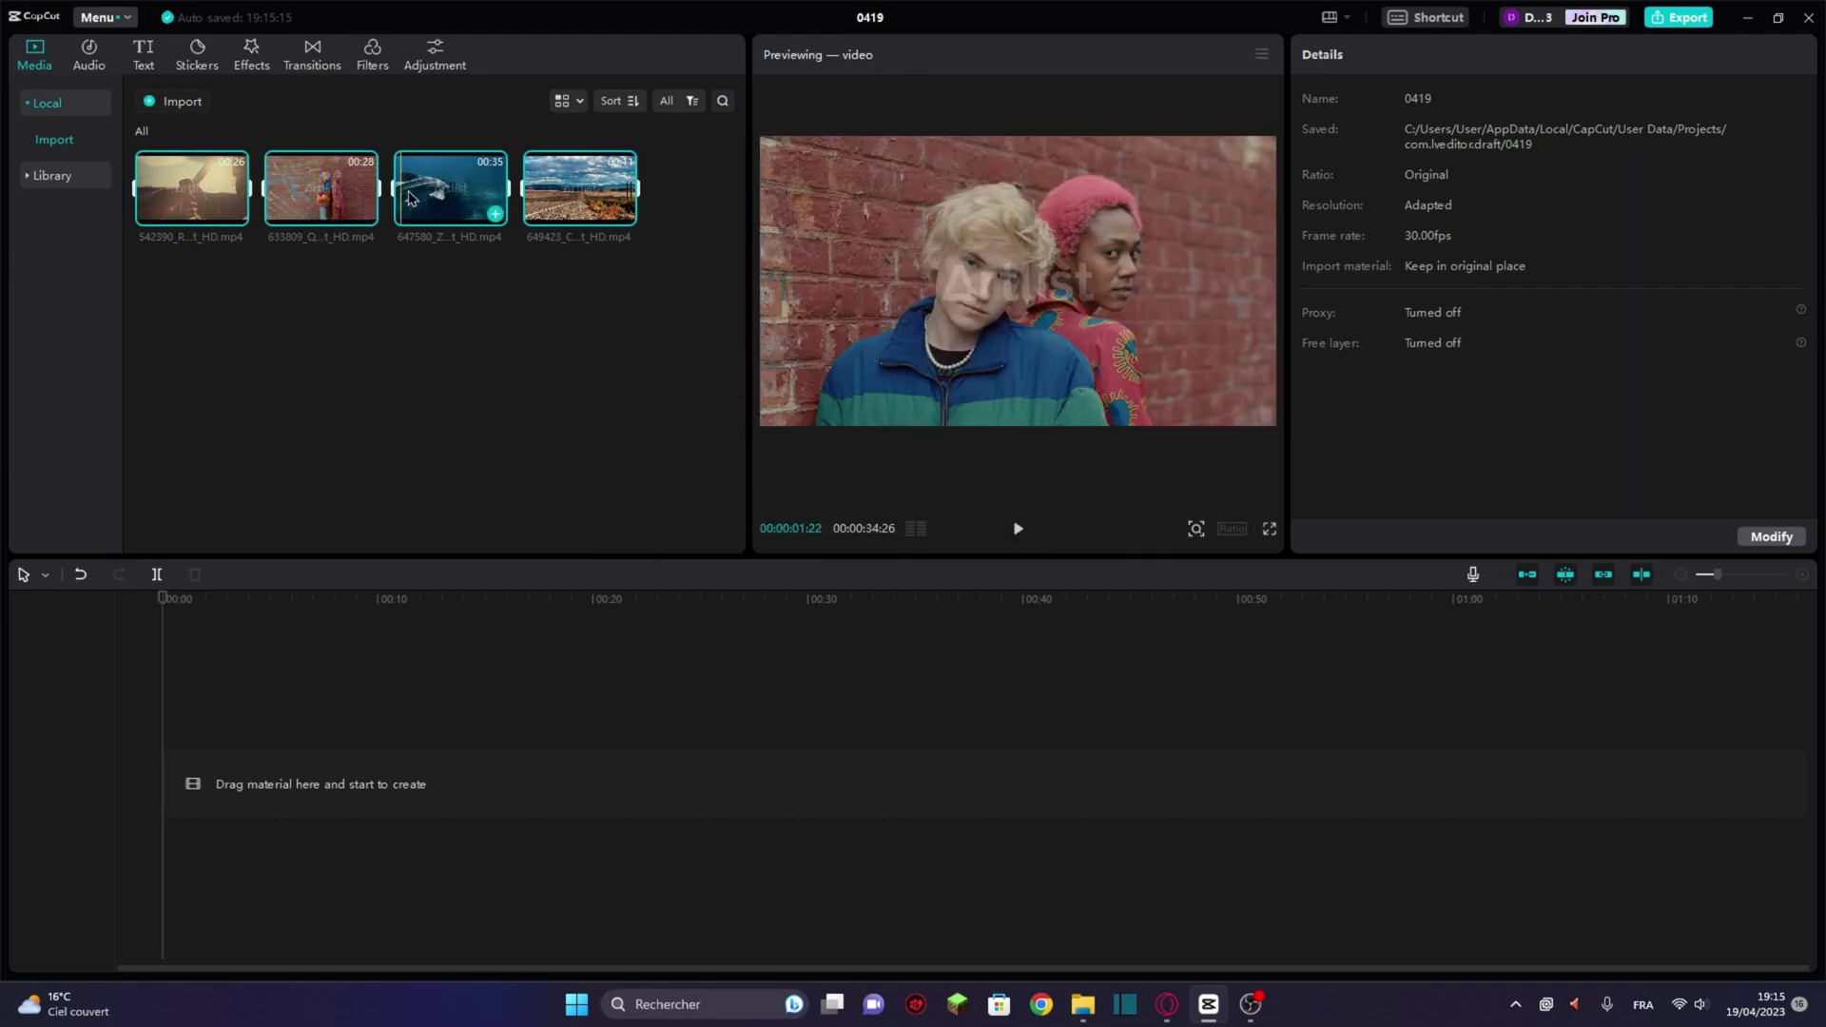
Add the race driver clip (542390) to the timeline, and insert the brick-wall couple clip (633809) in front of it
left_click(321, 858)
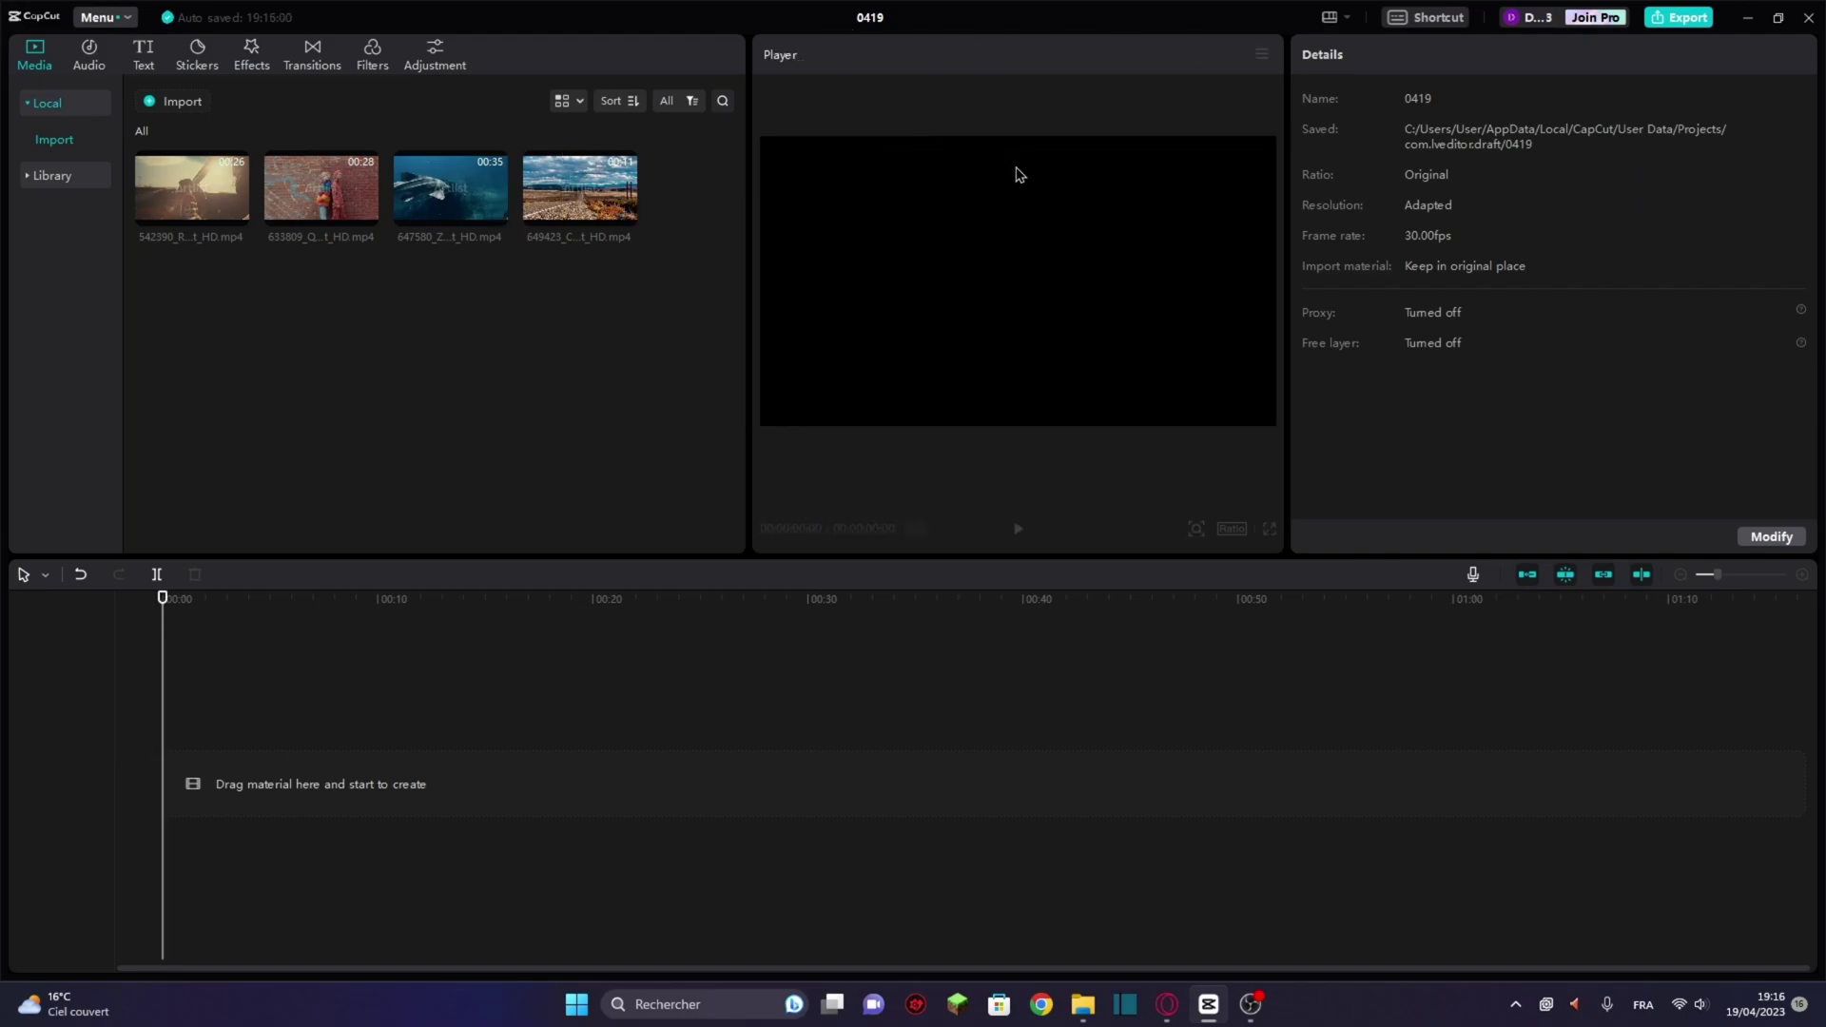
left_click(236, 213)
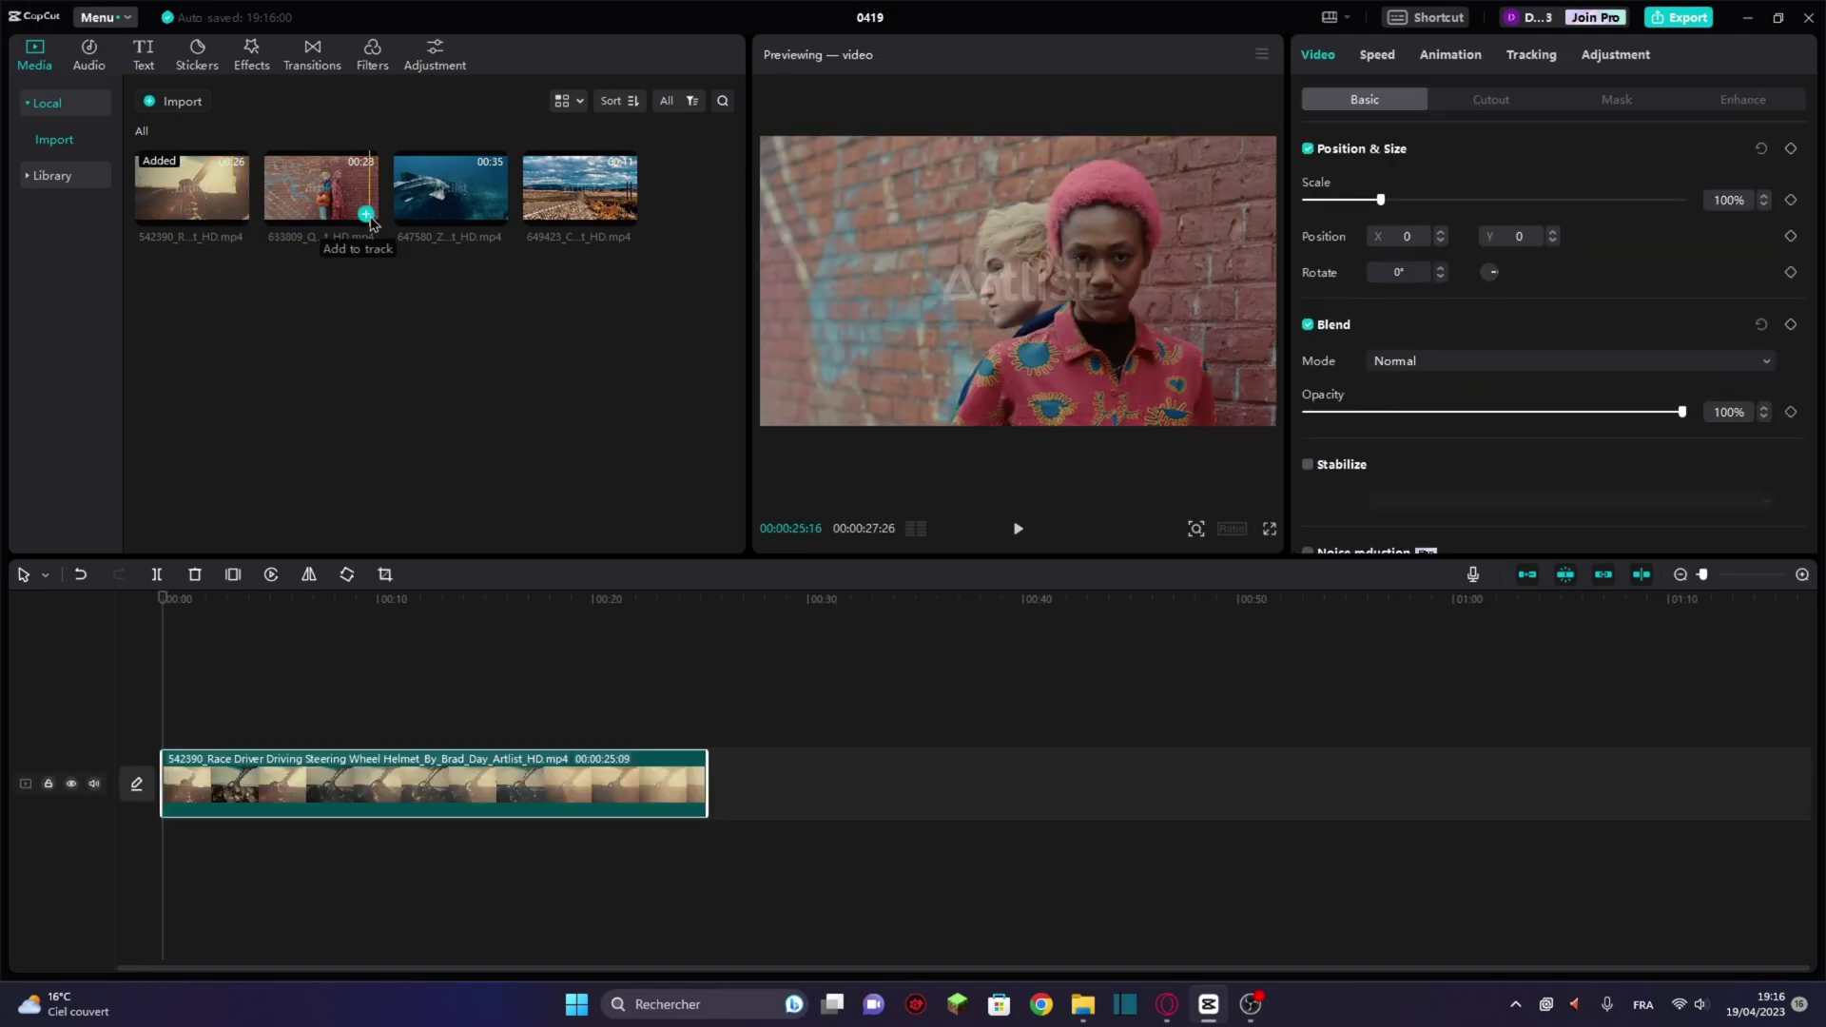
left_click(363, 213)
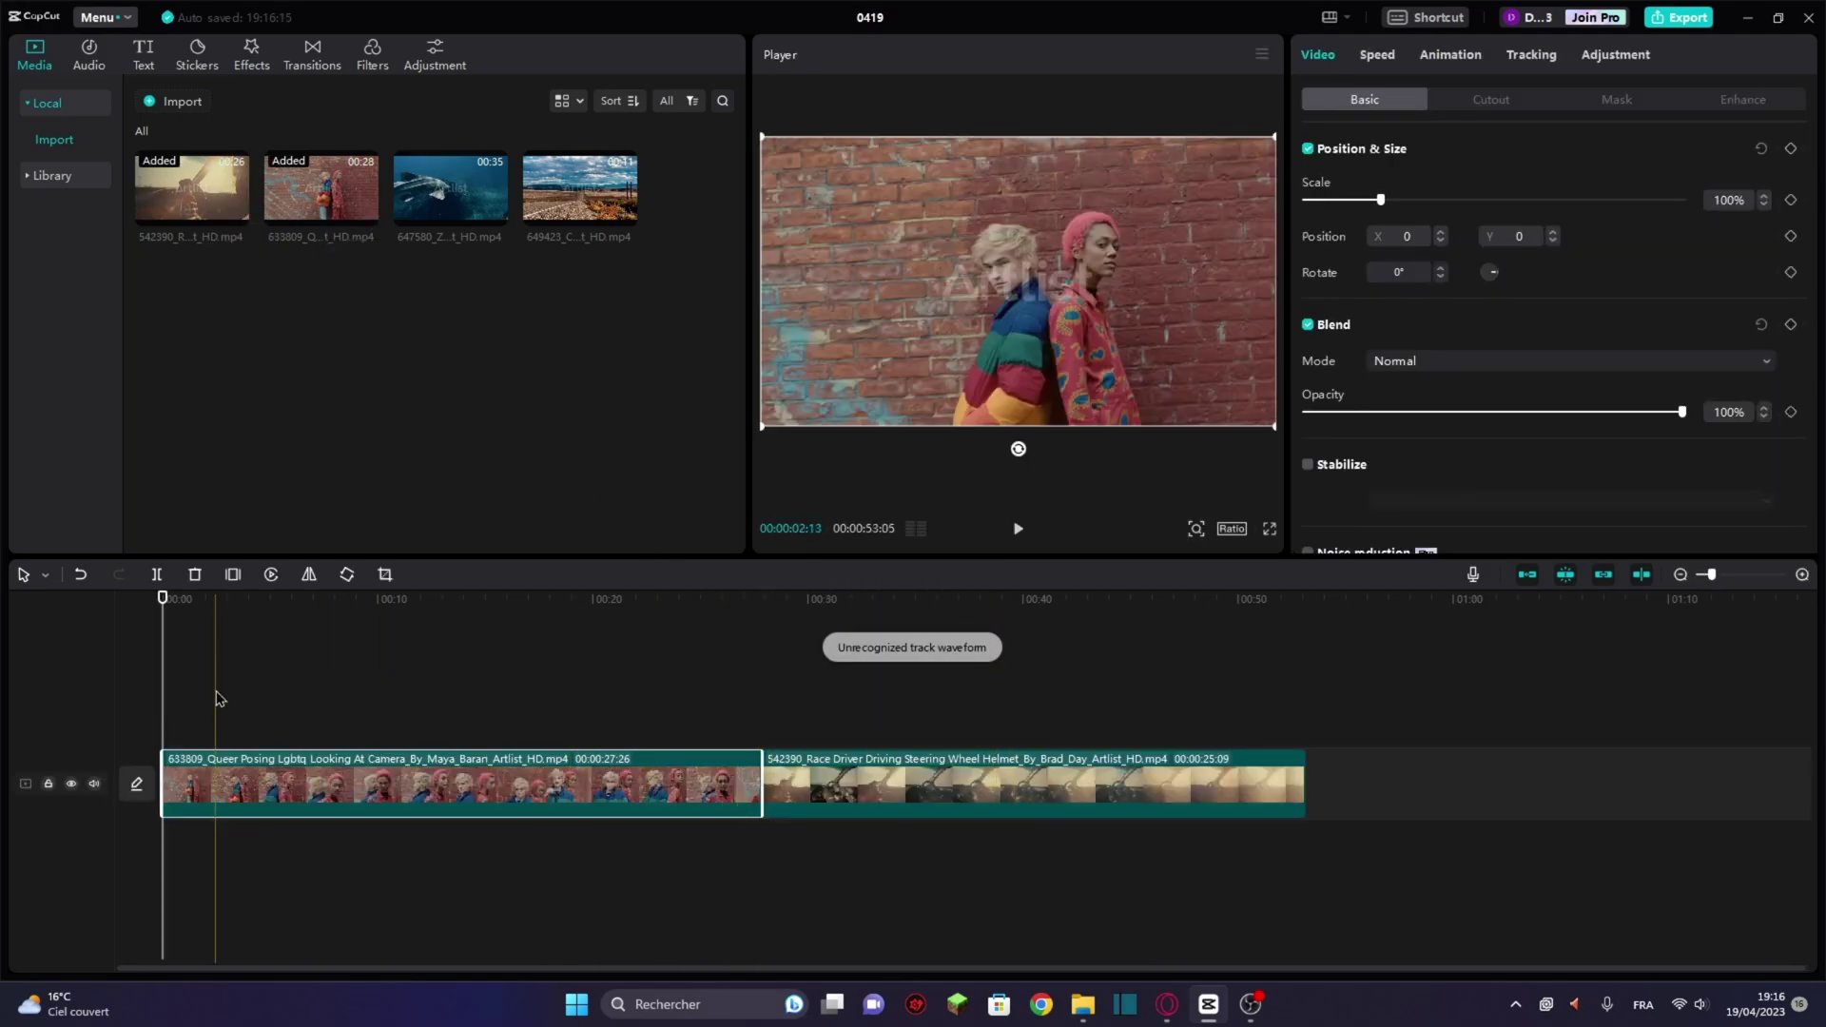
Browse the stock media library, covering its B&W, Animation, Cut-out Text and NYE Celebration categories
left_click(65, 176)
scroll(371, 276, "down", 4)
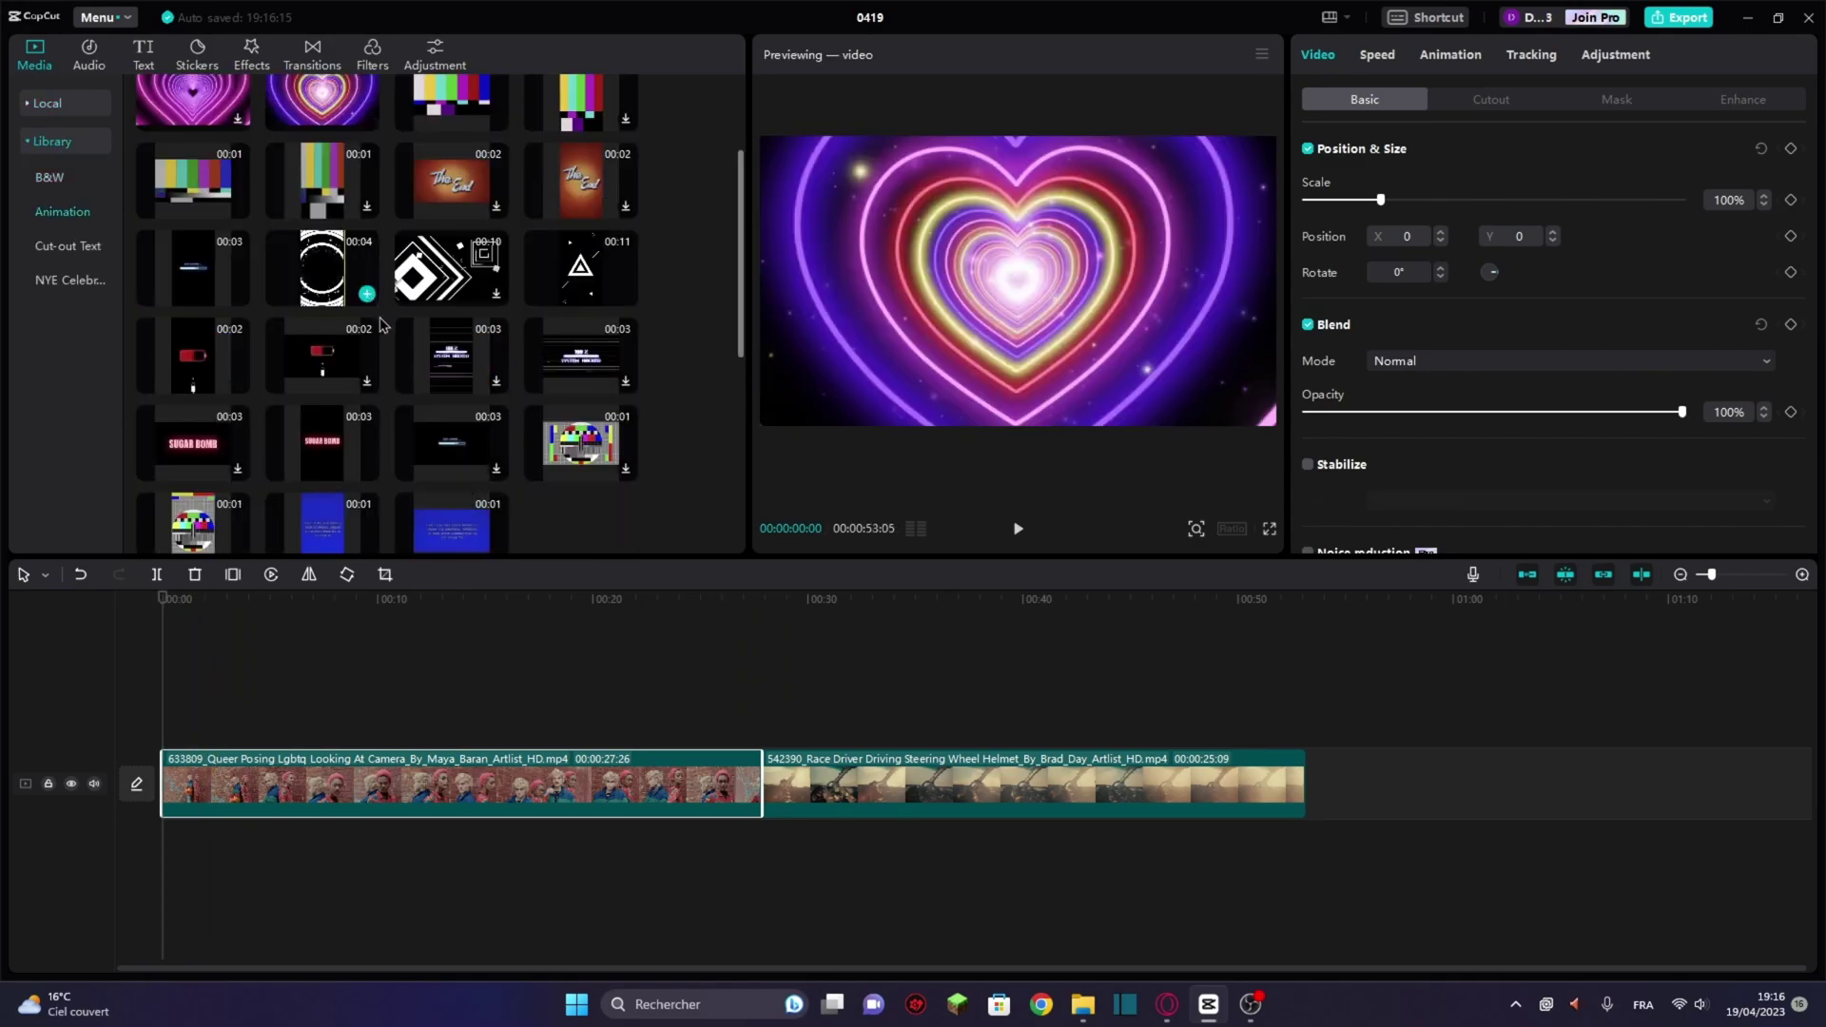
scroll(385, 330, "down", 4)
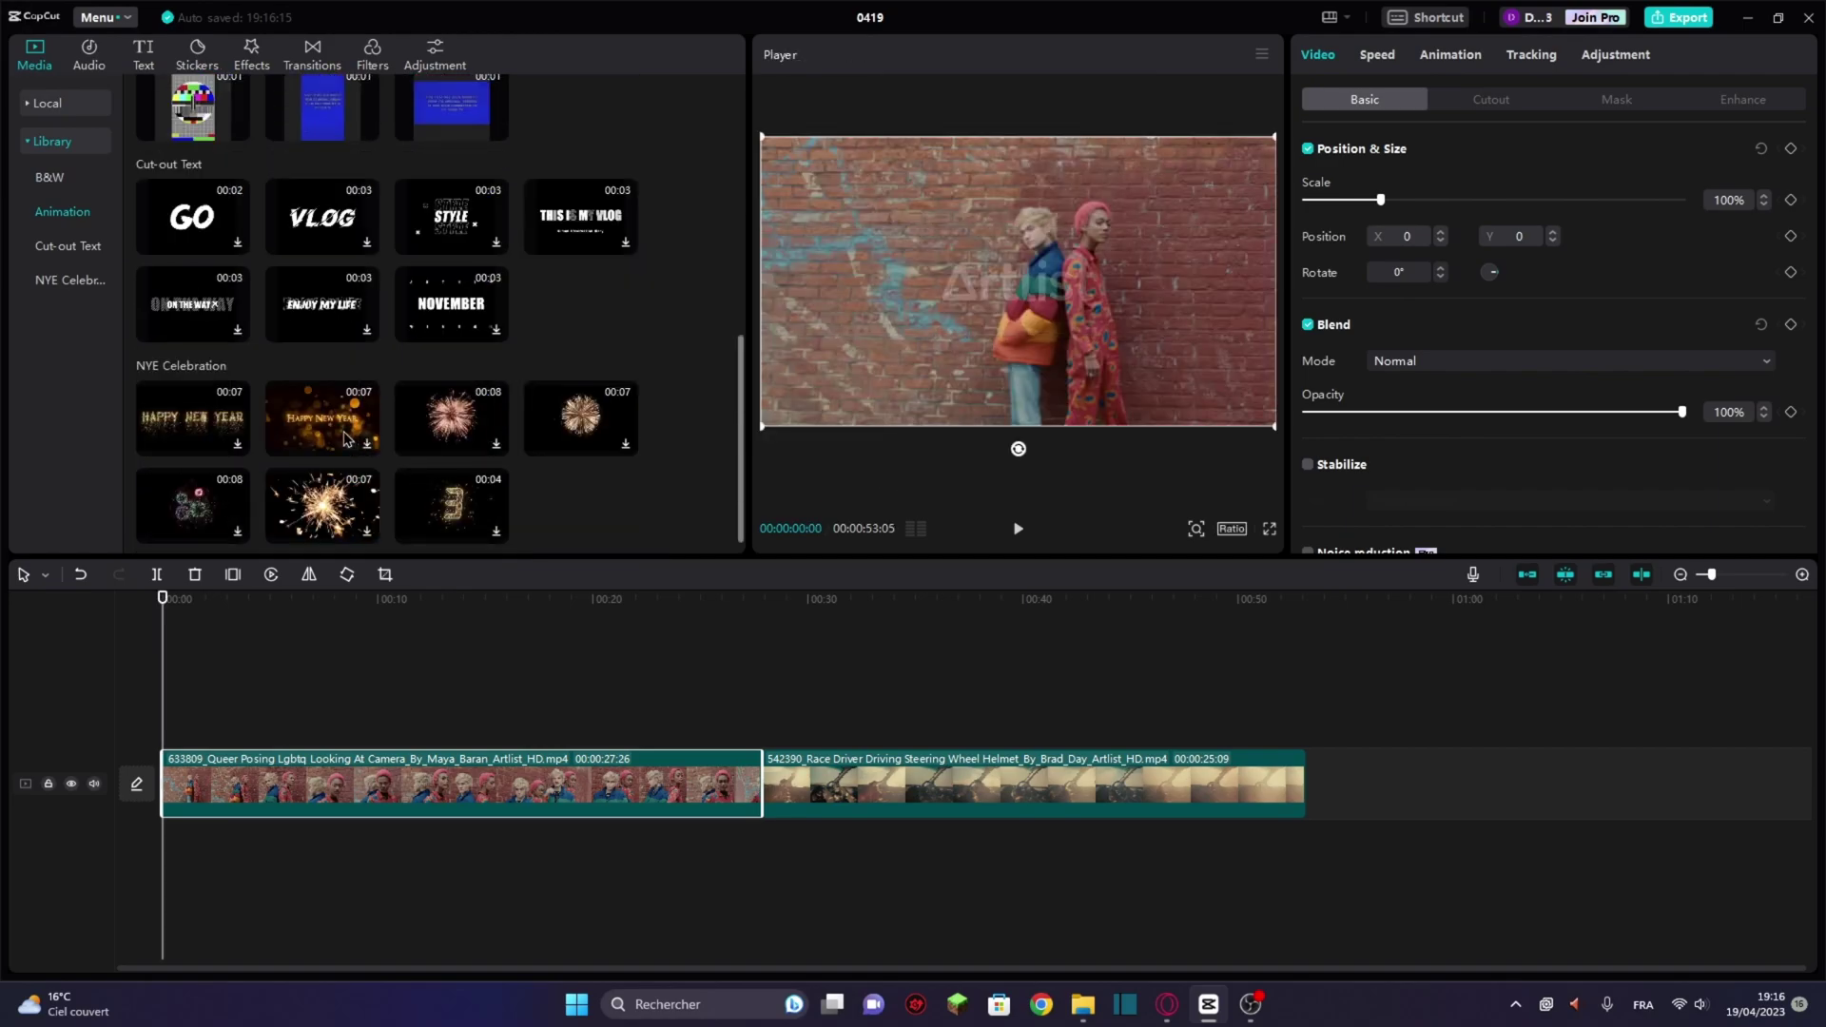
scroll(365, 438, "up", 3)
scroll(368, 446, "up", 5)
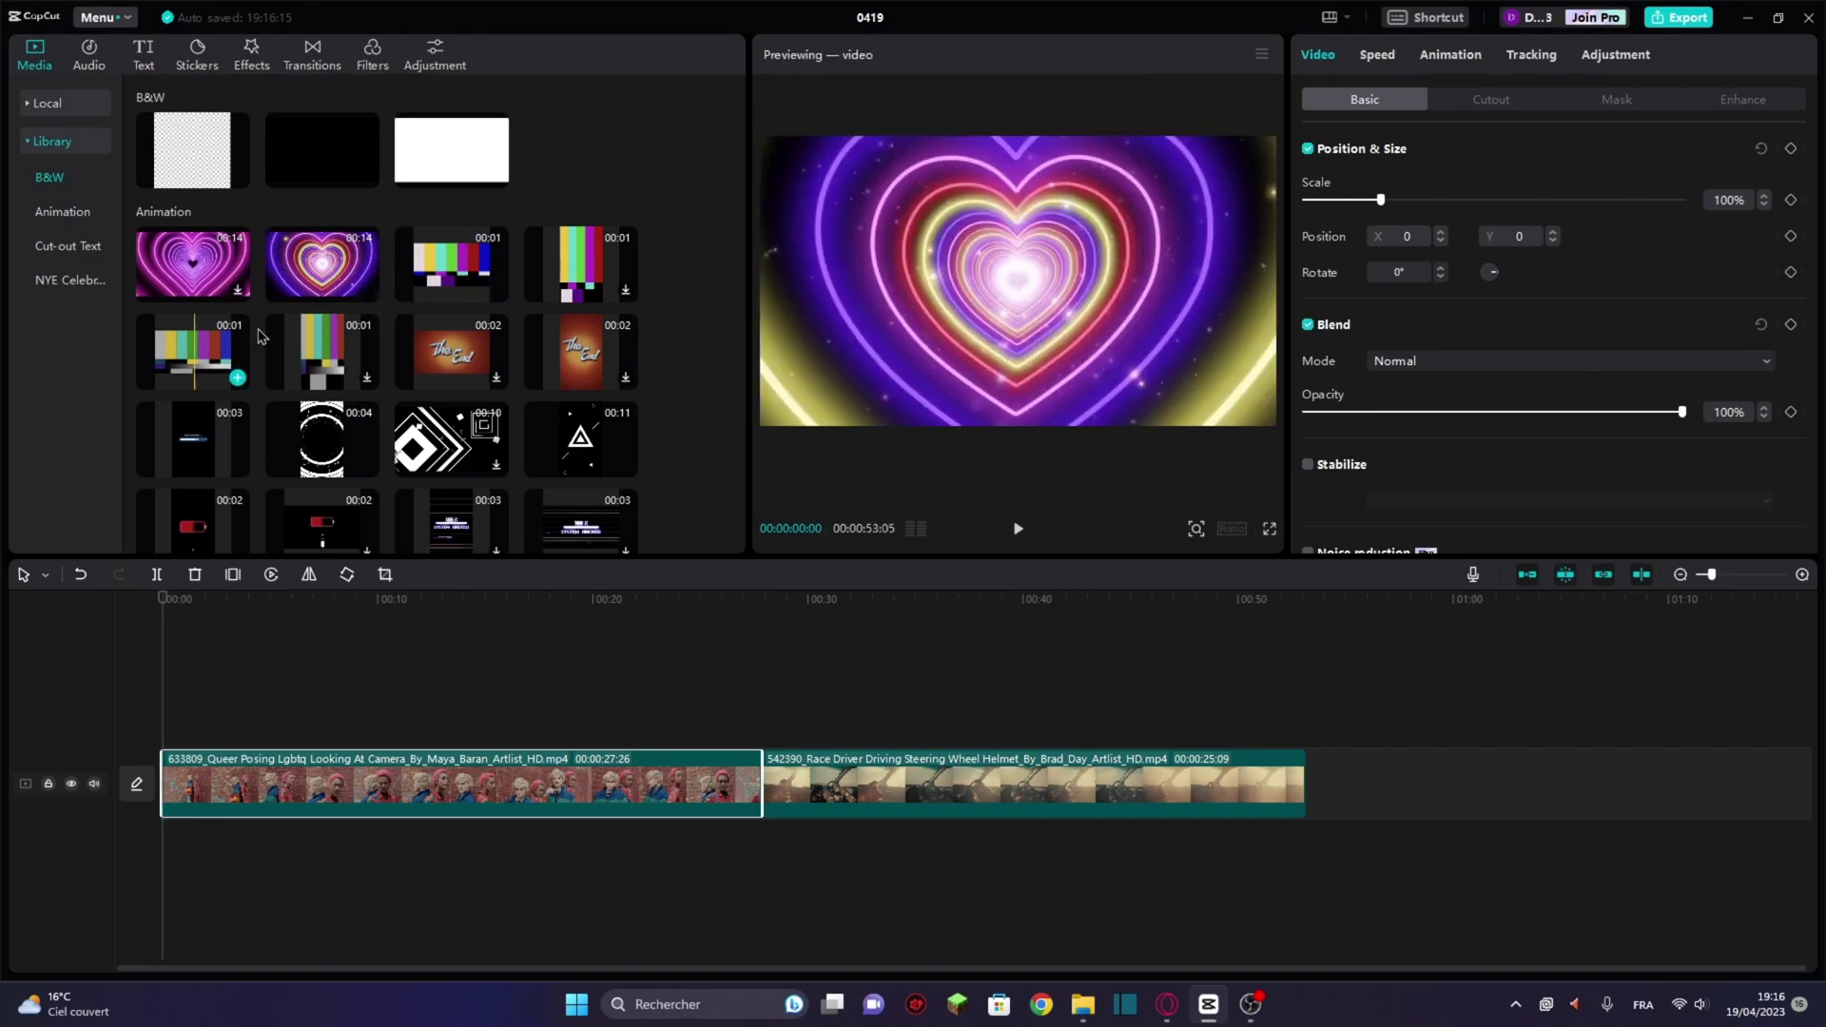
scroll(399, 294, "down", 3)
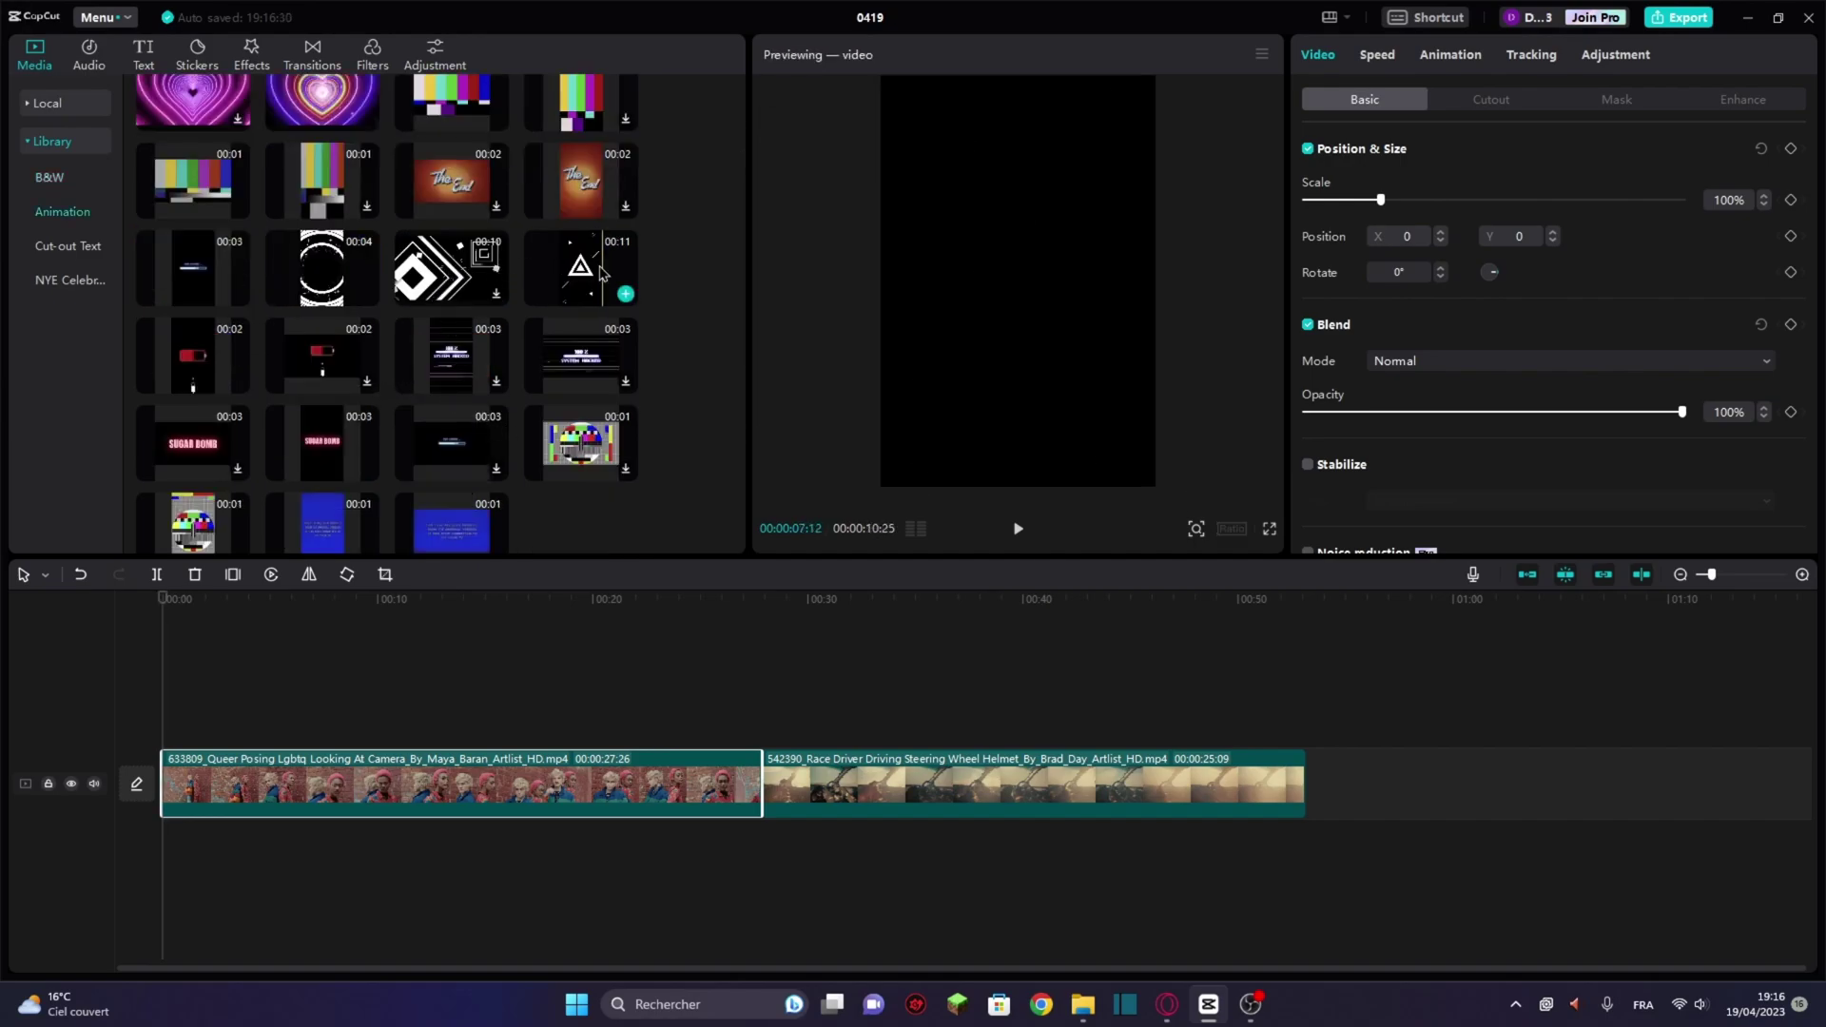
scroll(561, 304, "up", 1)
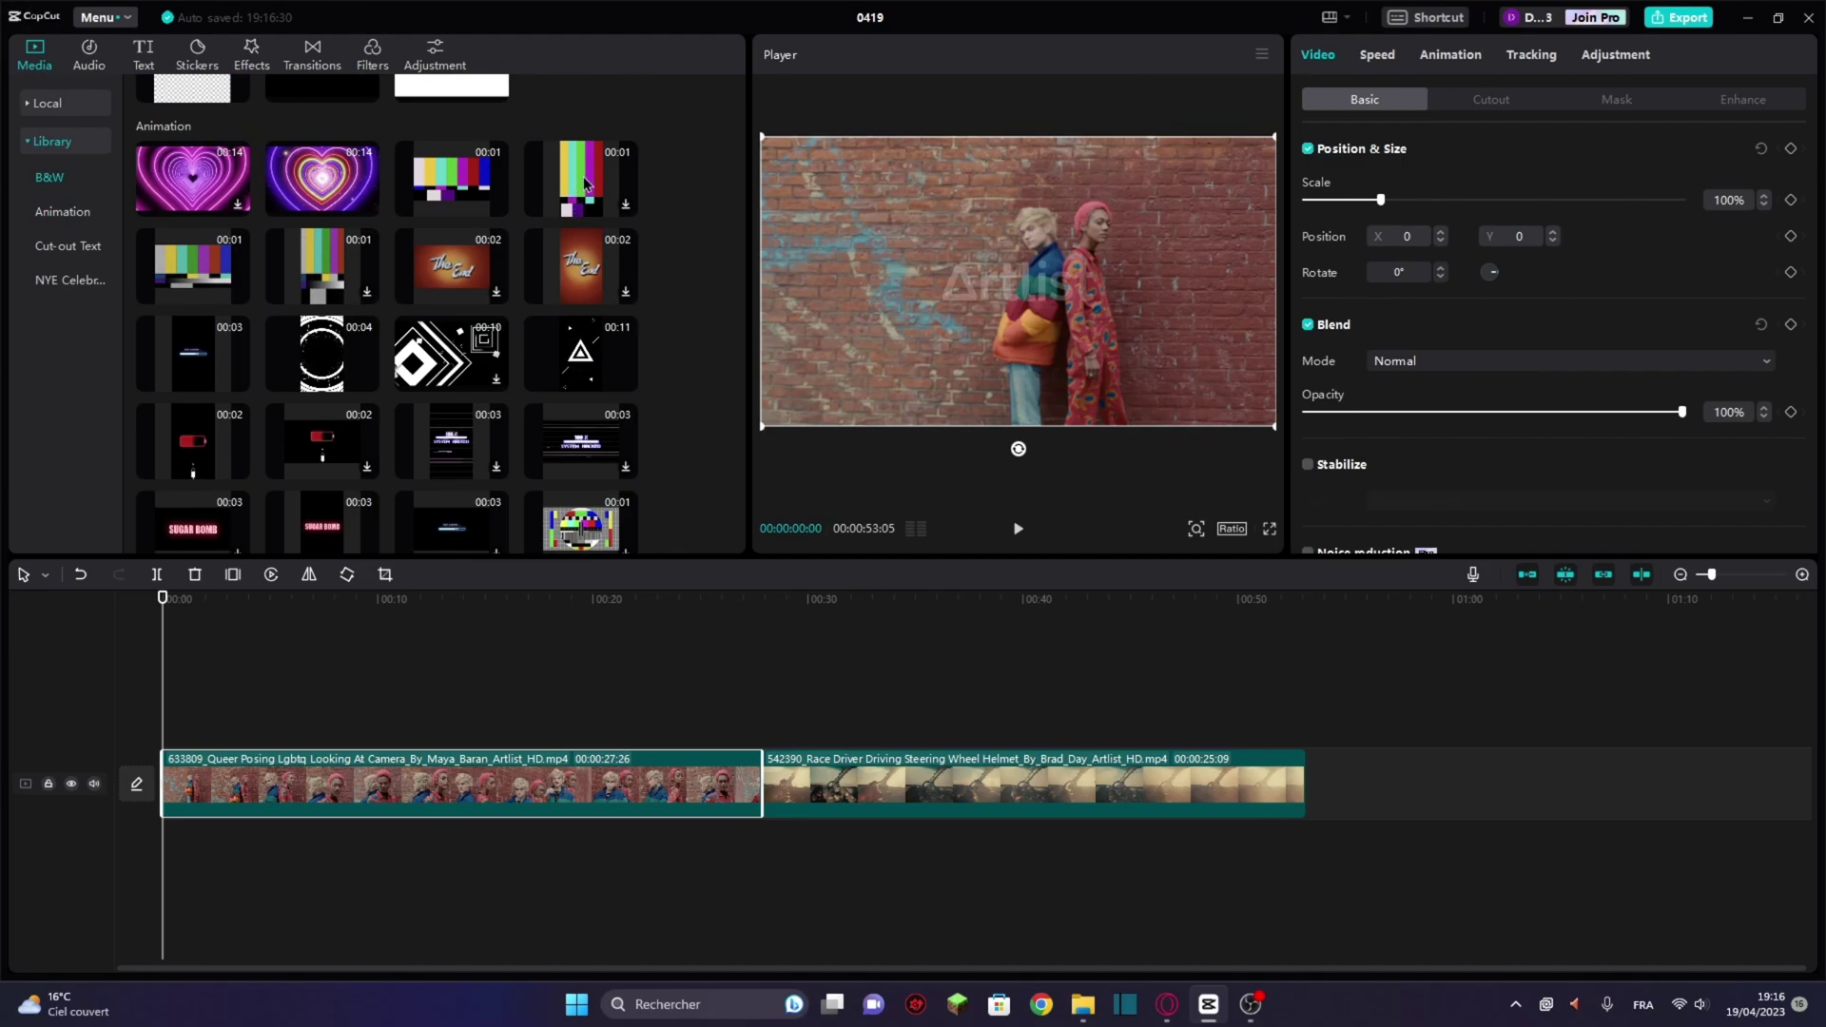
Review the extracted audio and TikTok audio sources and browse the Performance and Laugh sound effects
left_click(88, 55)
left_click(52, 180)
left_click(52, 217)
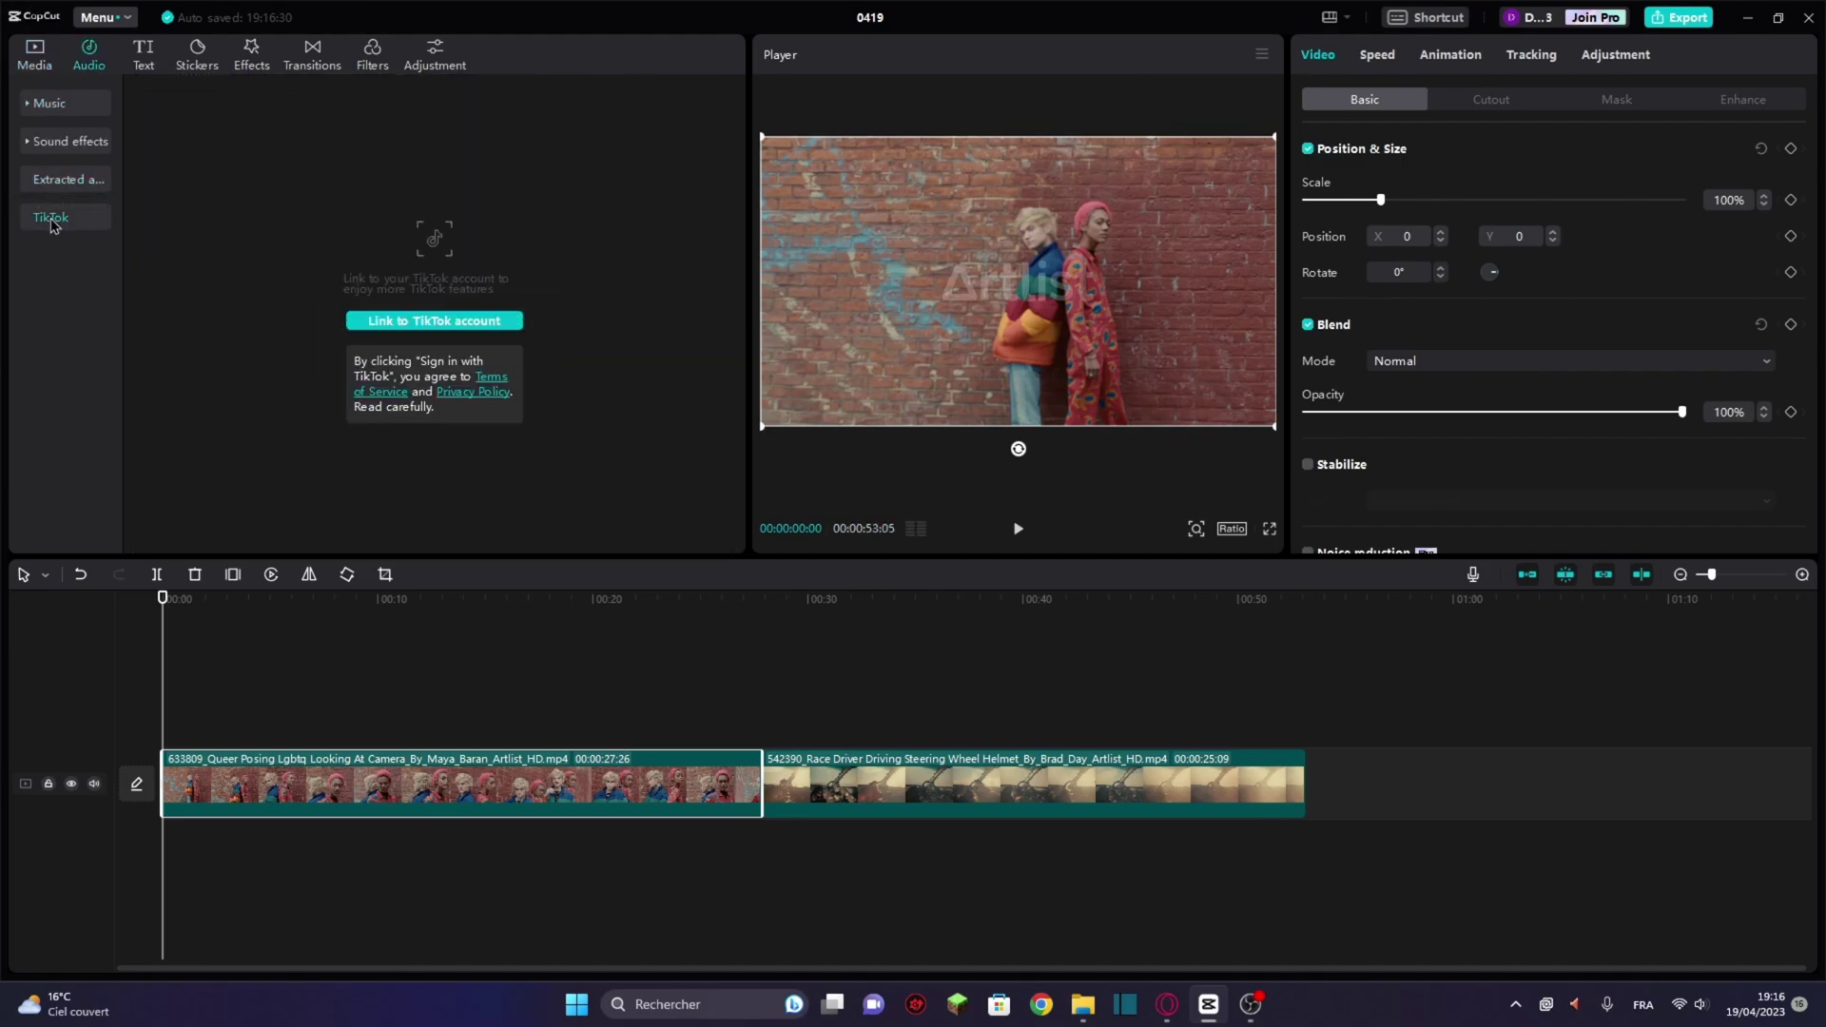
left_click(70, 141)
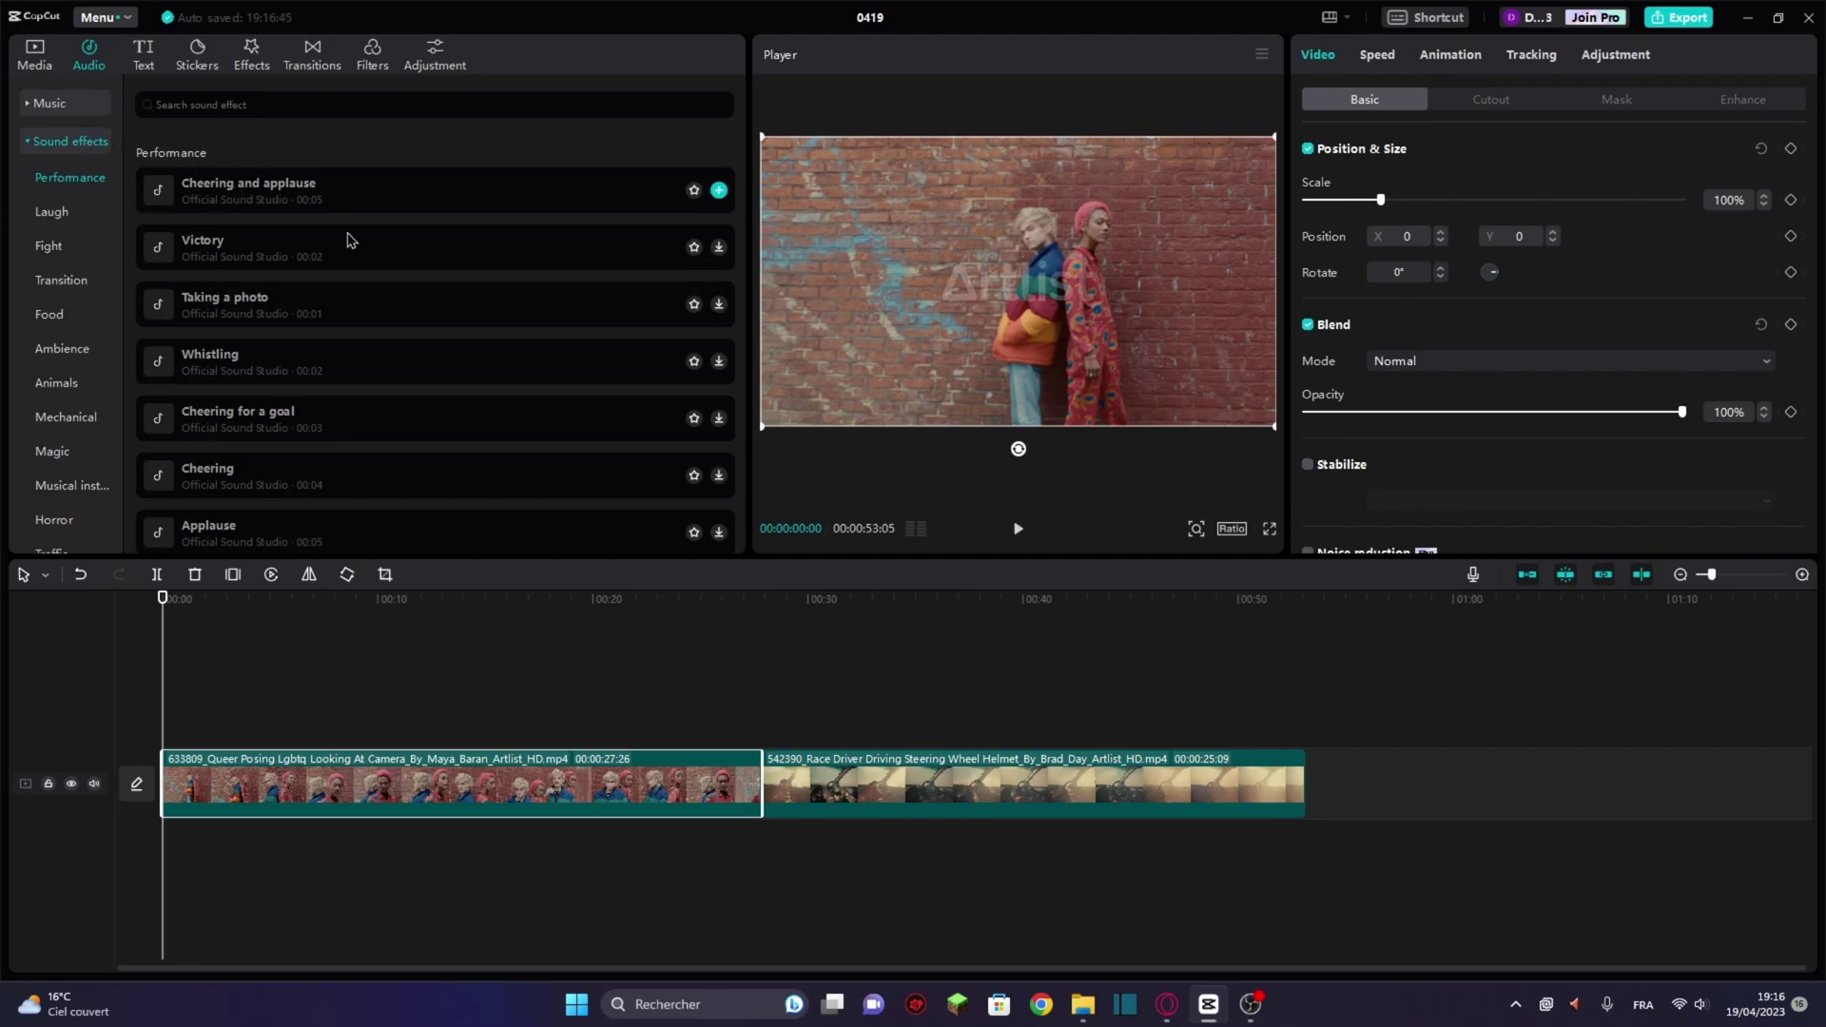
scroll(233, 380, "down", 6)
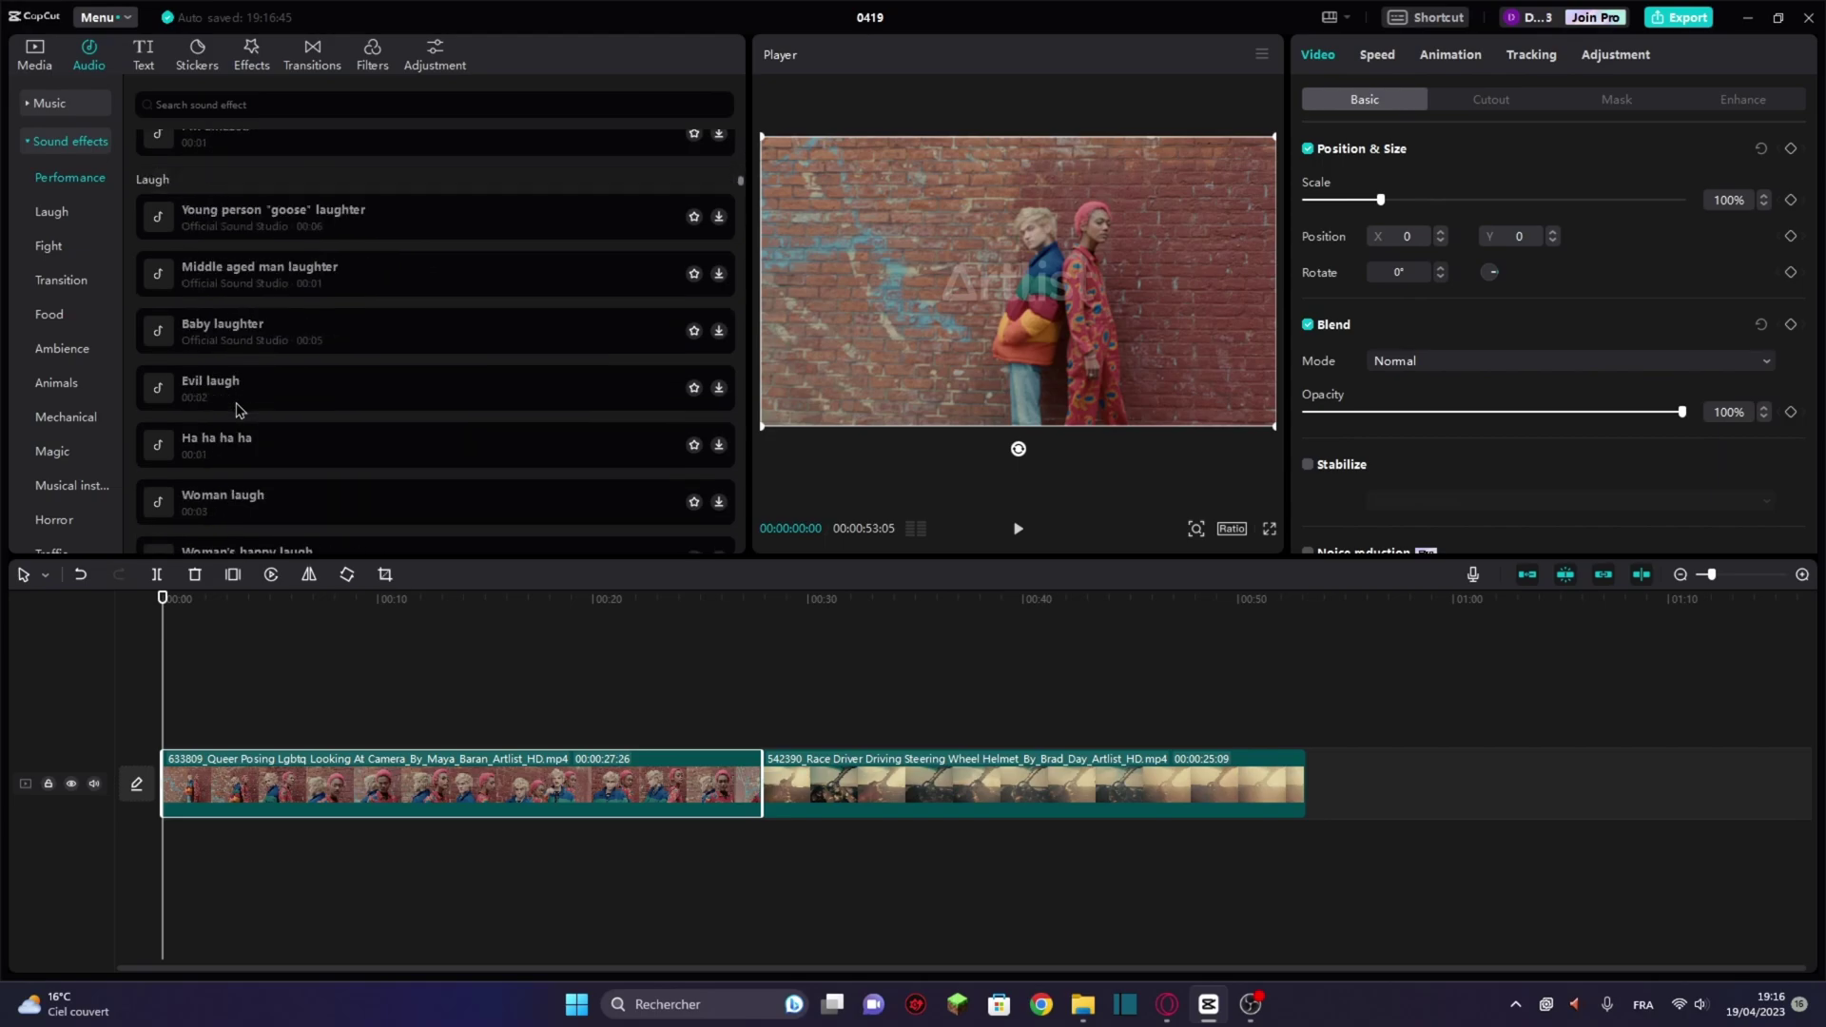
scroll(238, 409, "up", 6)
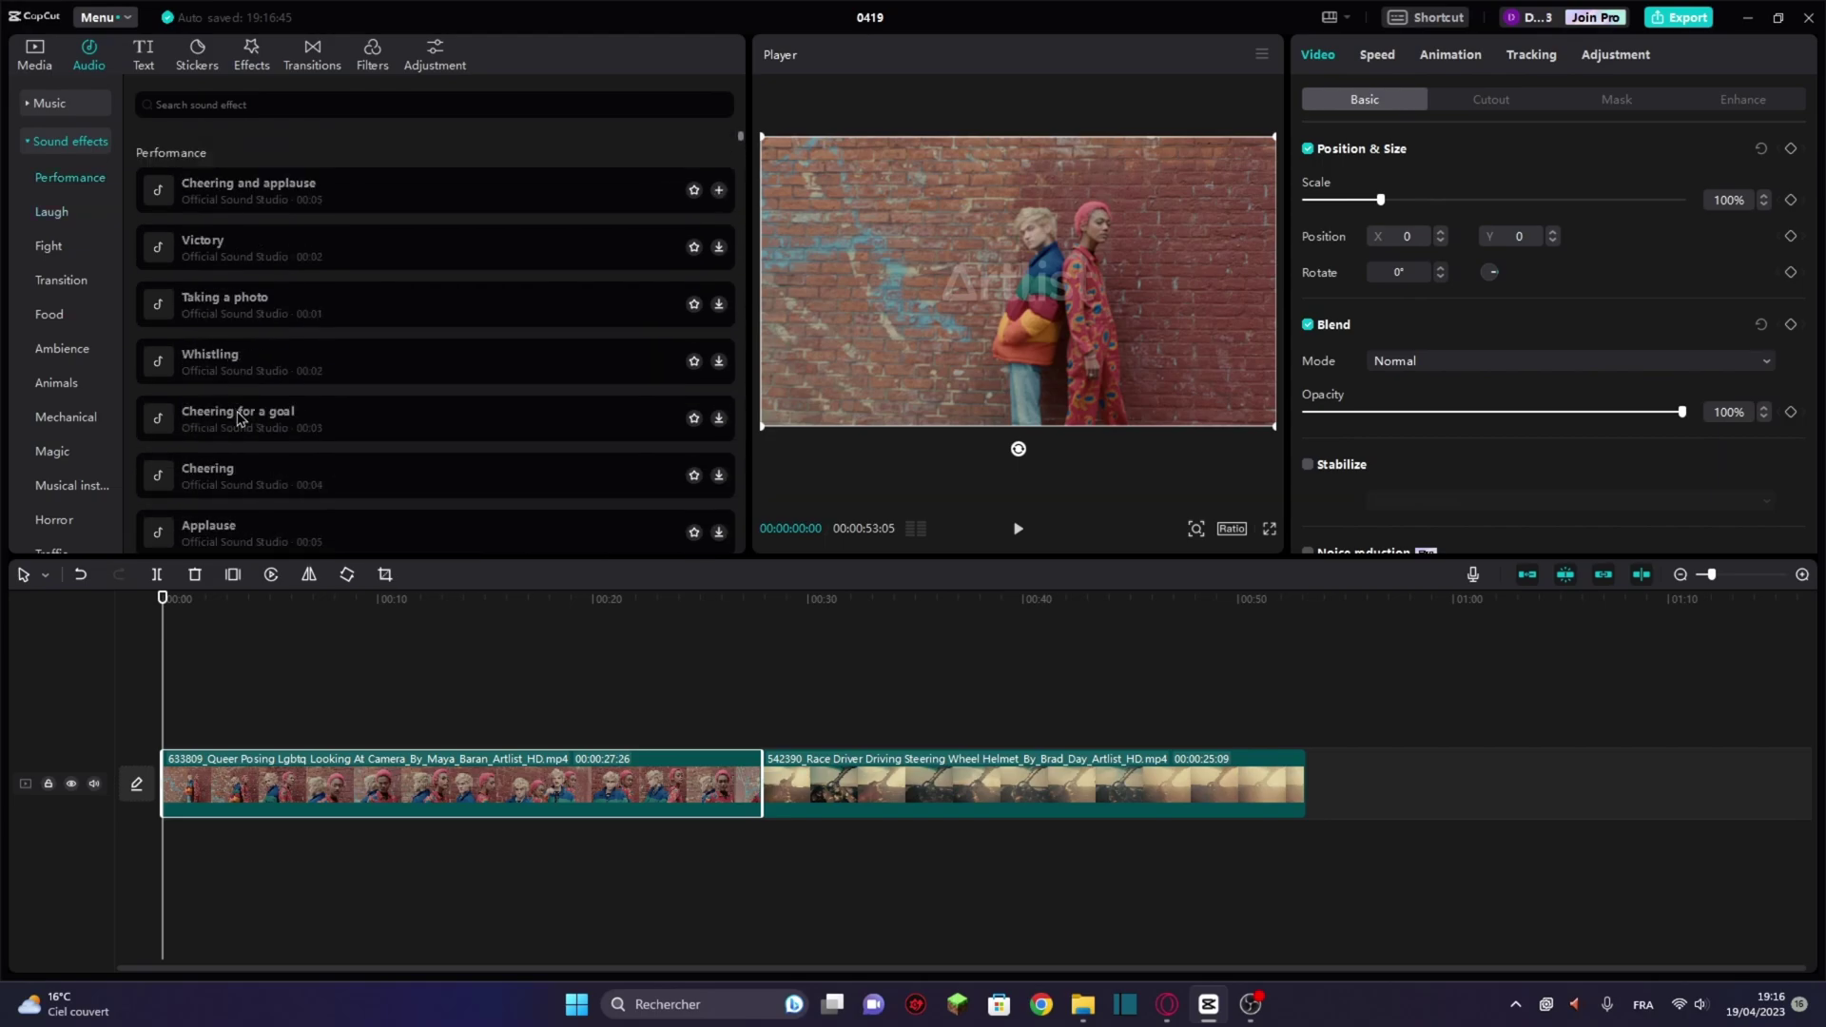
Add a default text clip at the start of the timeline and review its tracking, animation and text-to-speech options
left_click(144, 54)
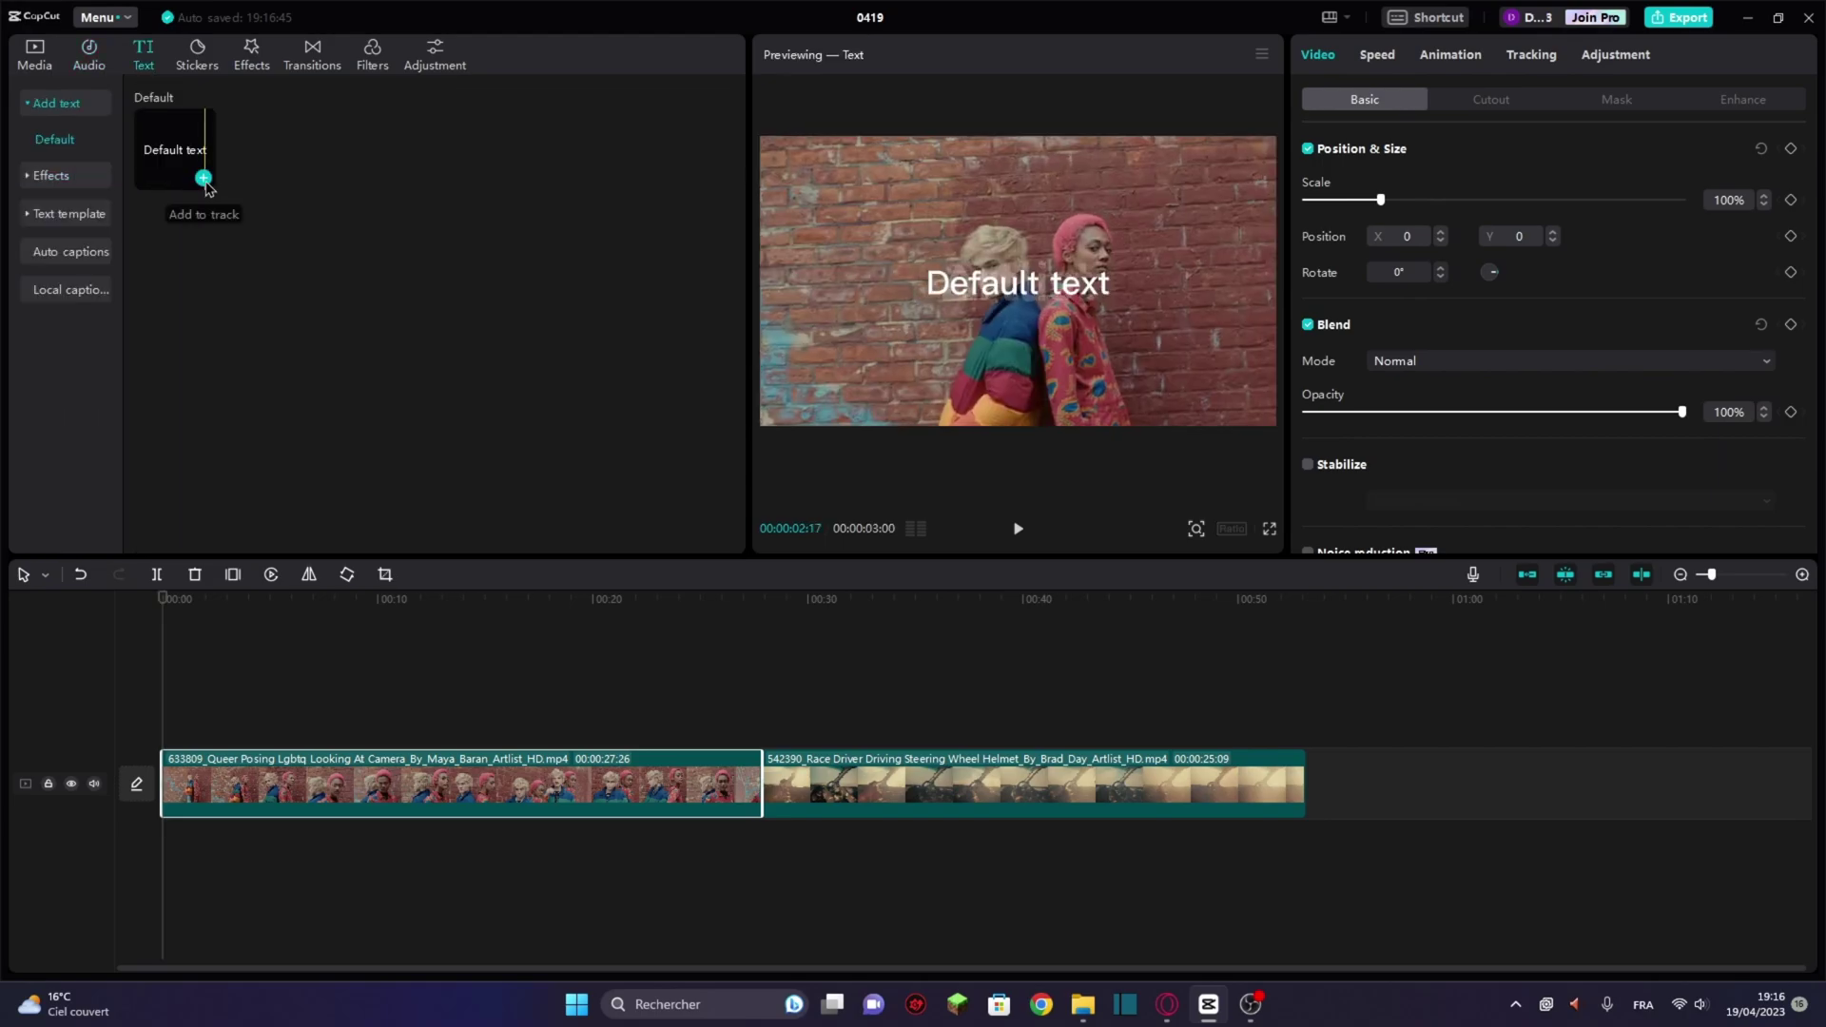
left_click(204, 178)
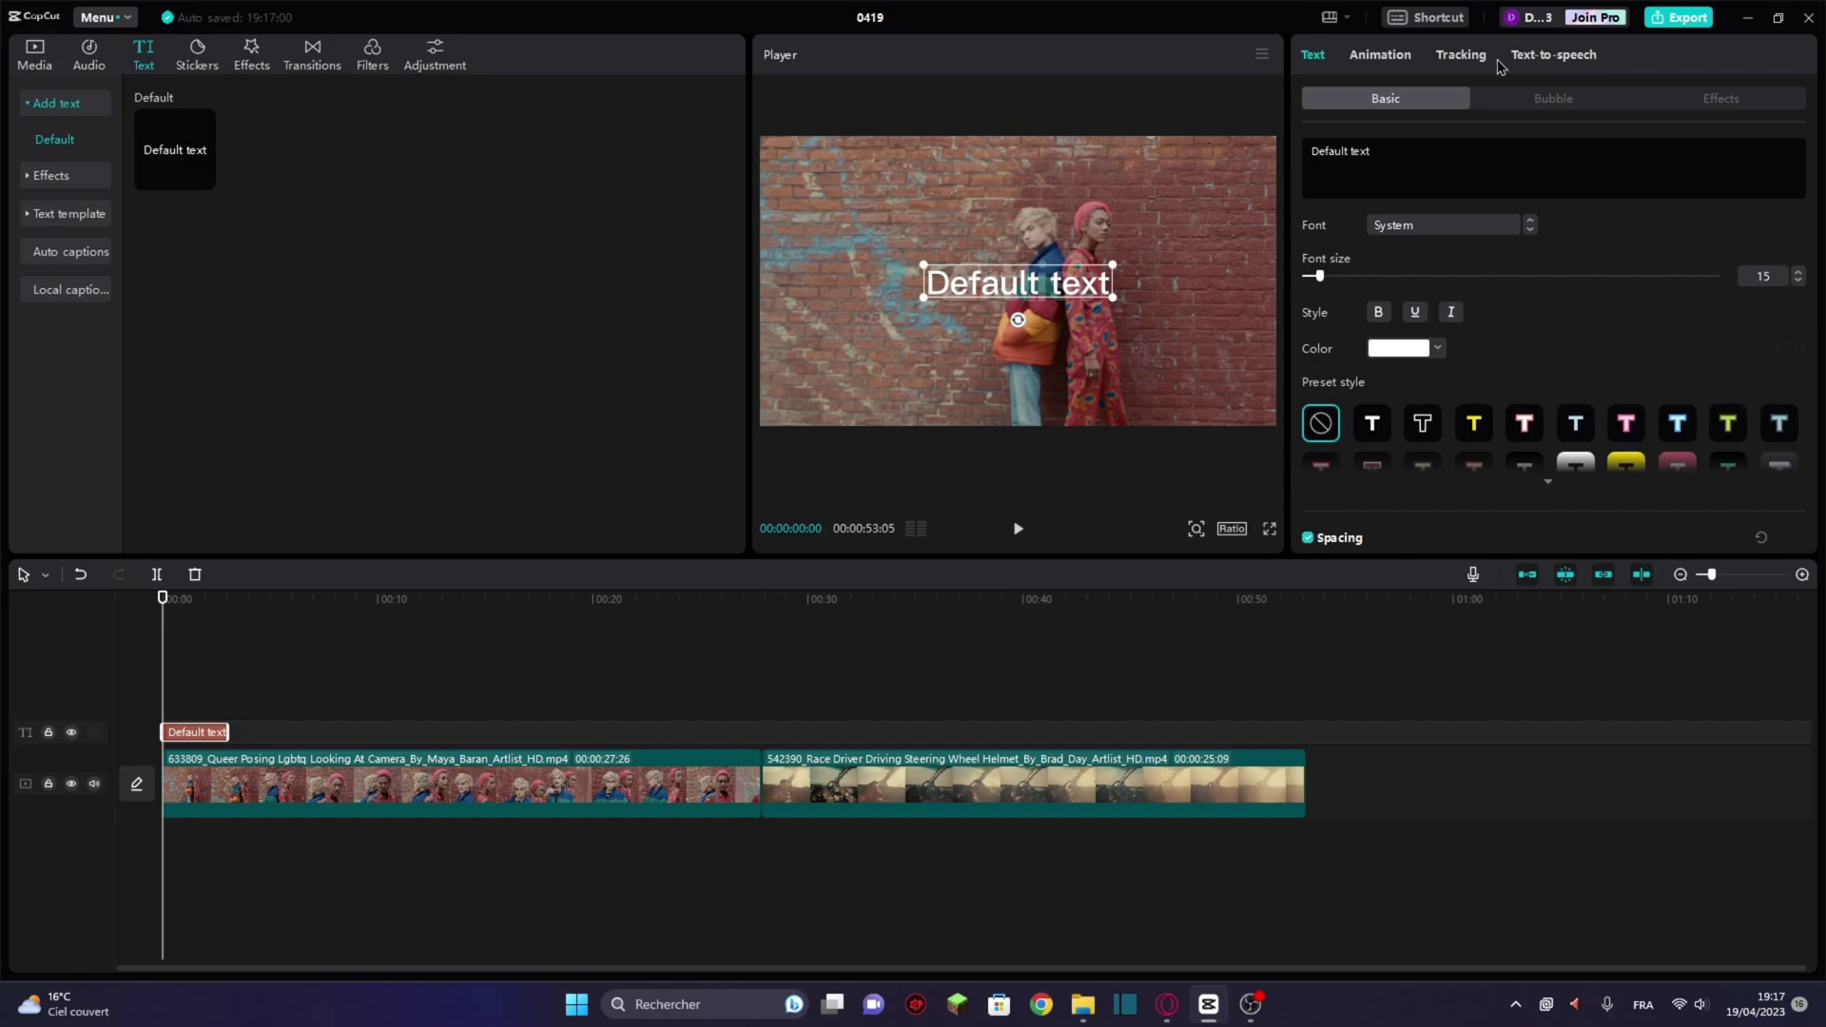
left_click(1459, 57)
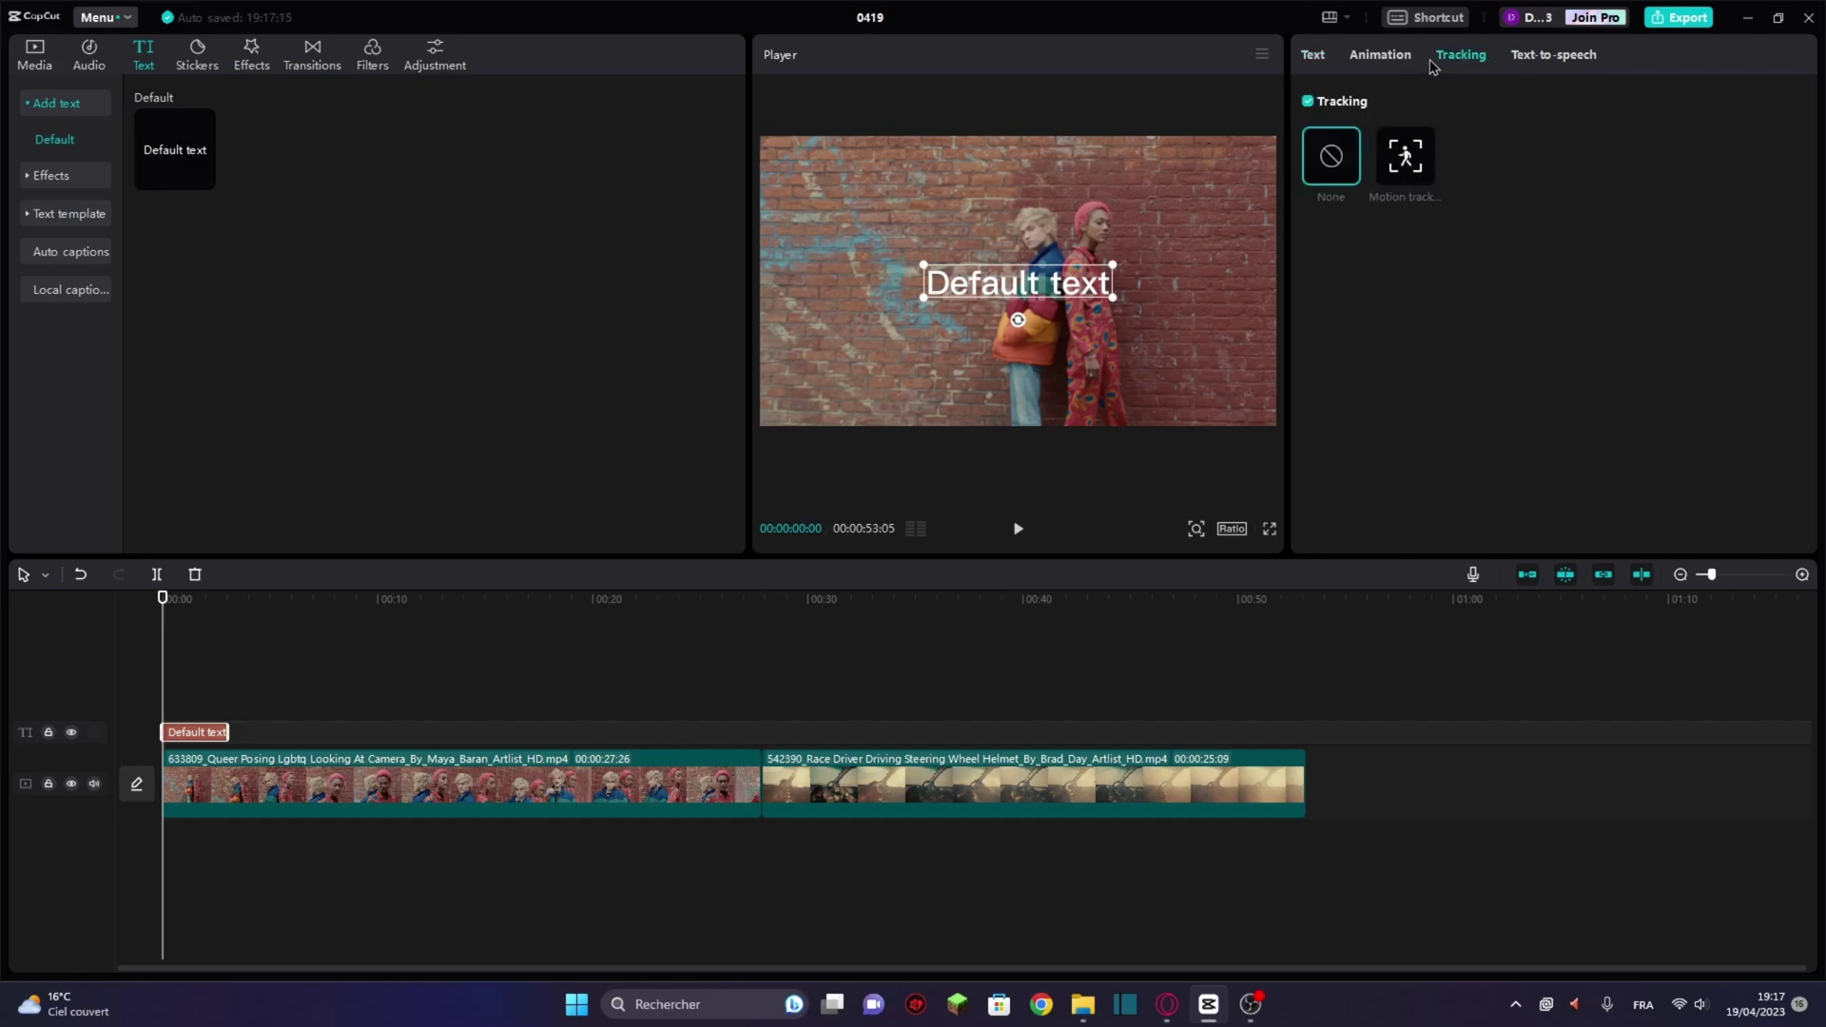
left_click(1398, 61)
left_click(1552, 65)
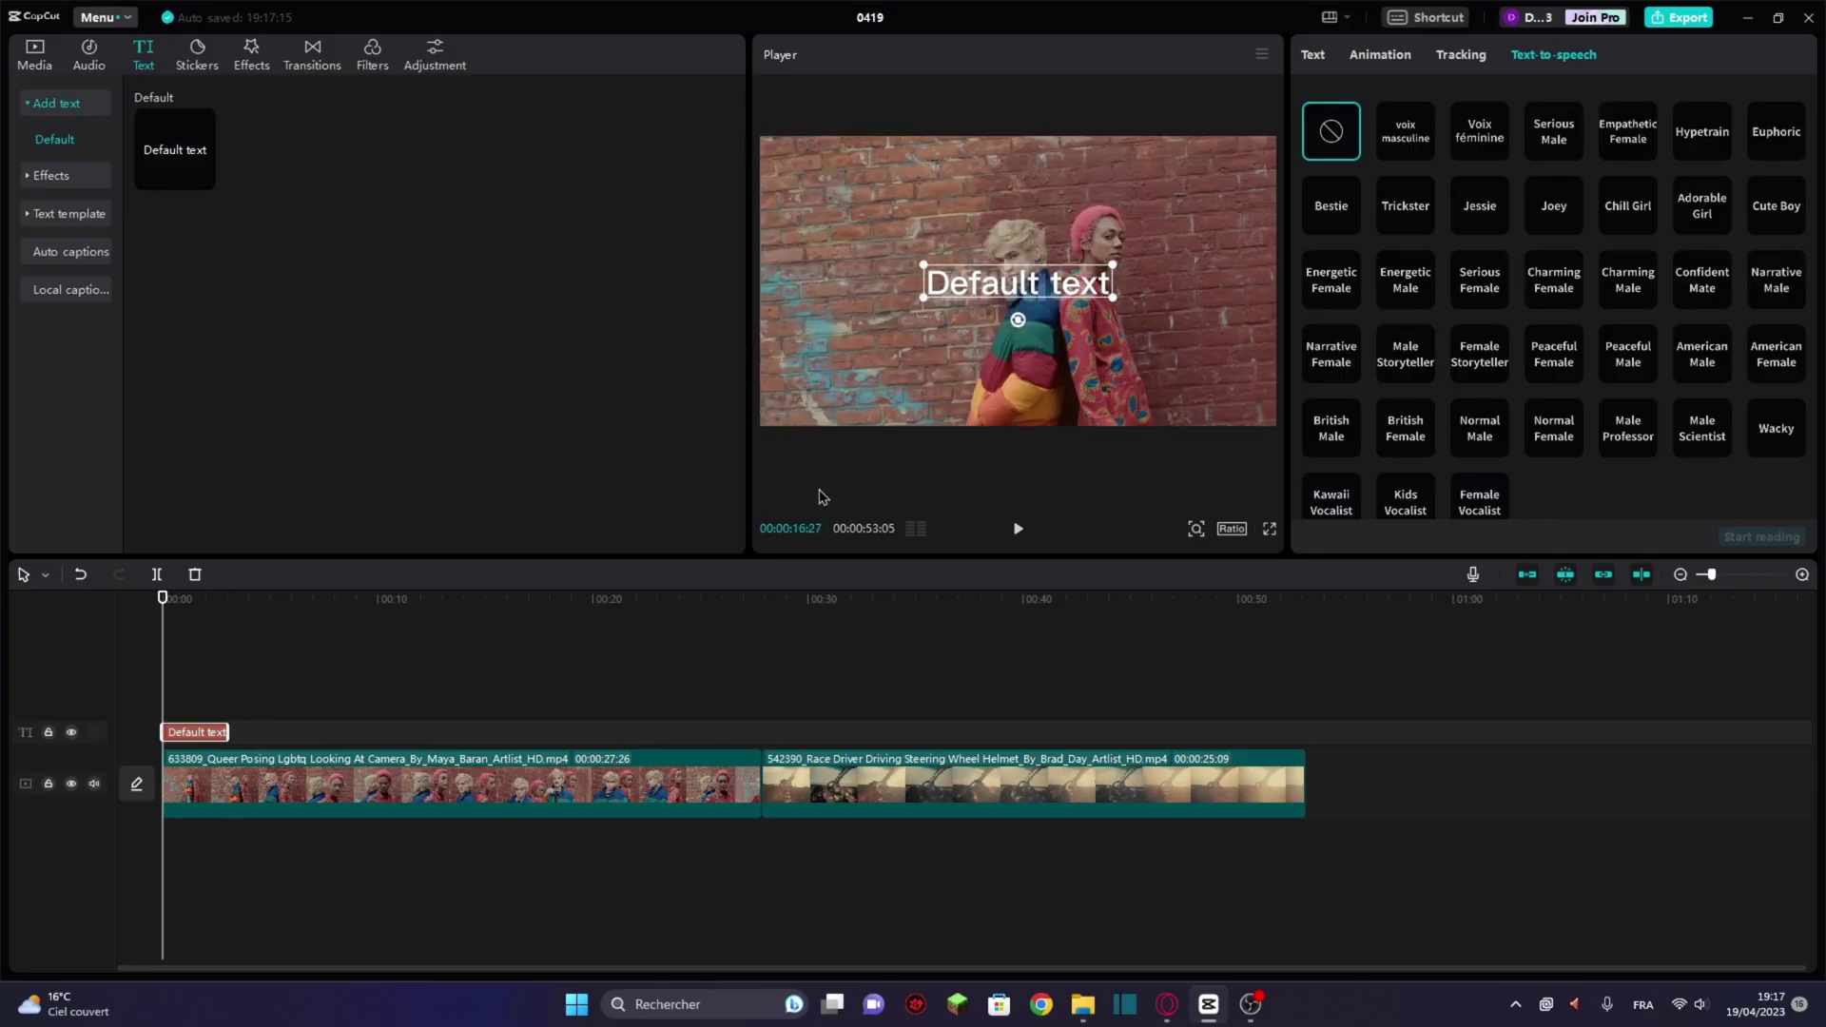
Replace the title's default wording with "tuto youtube"
left_click(1327, 59)
mouse_move(1397, 143)
left_mouse_down()
mouse_move(1312, 152)
mouse_move(1400, 157)
left_mouse_up()
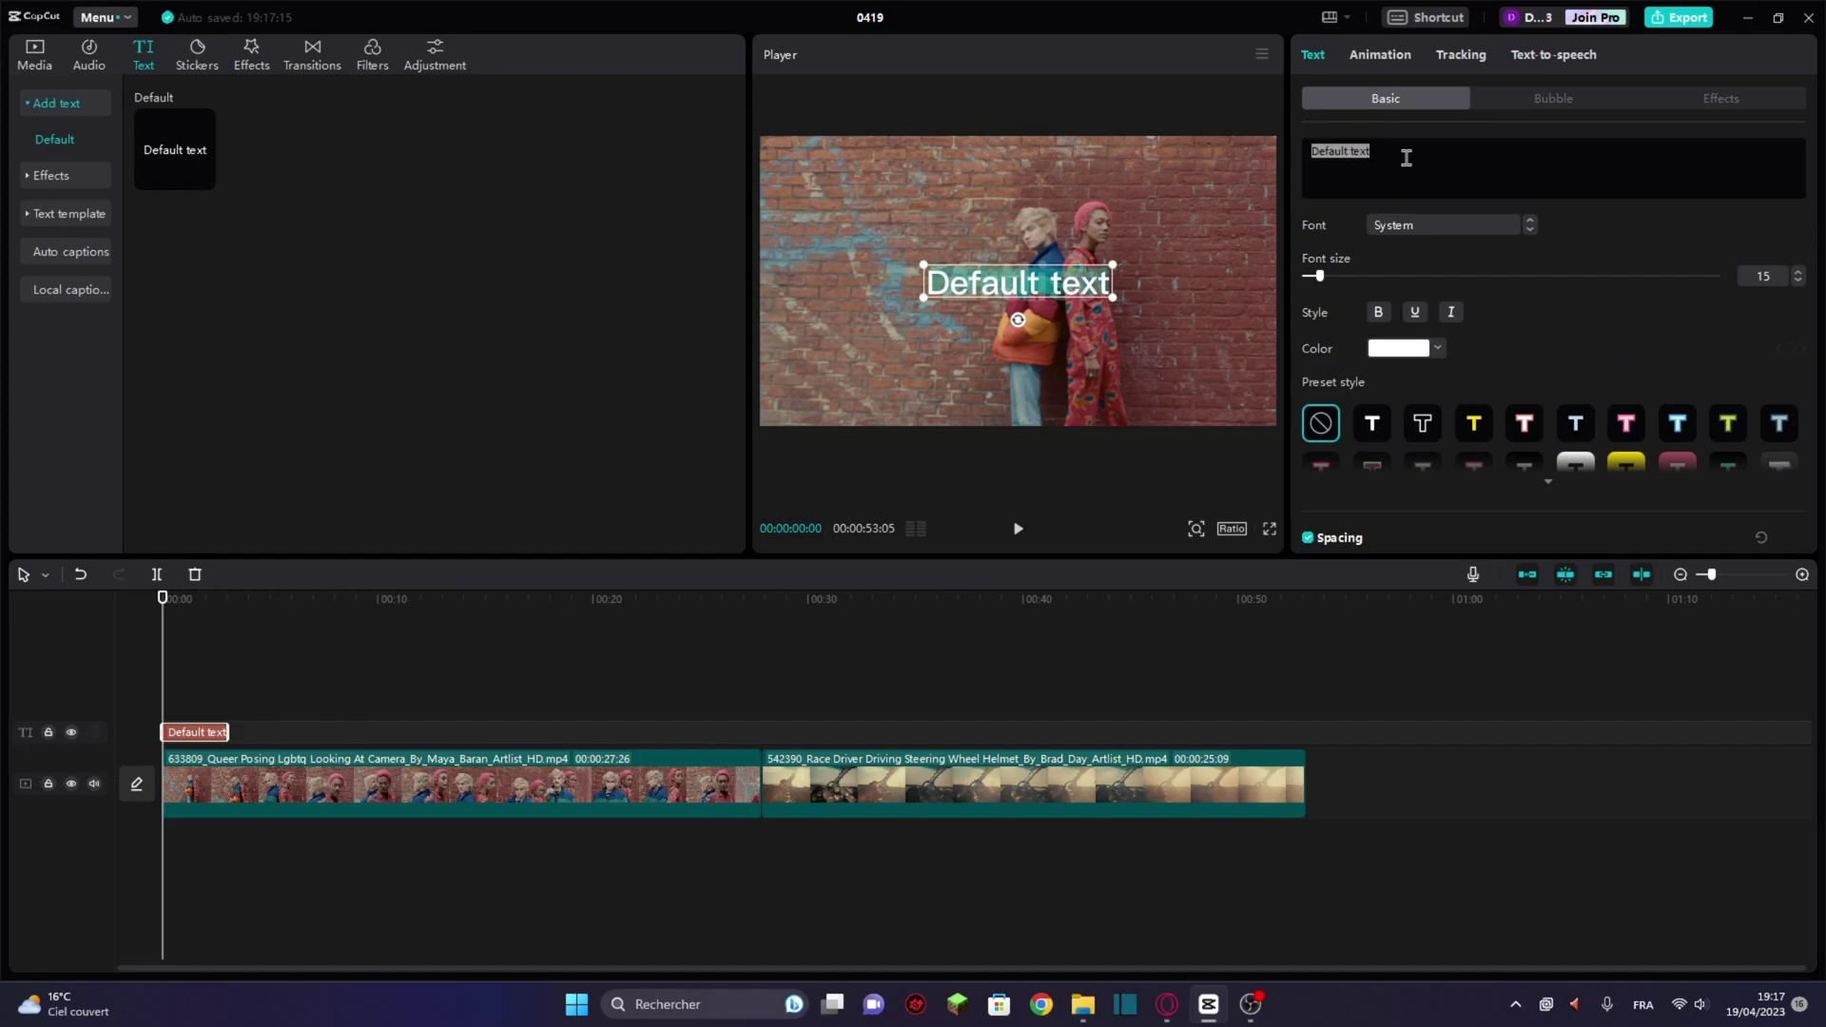
key("BackSpace")
type("tut")
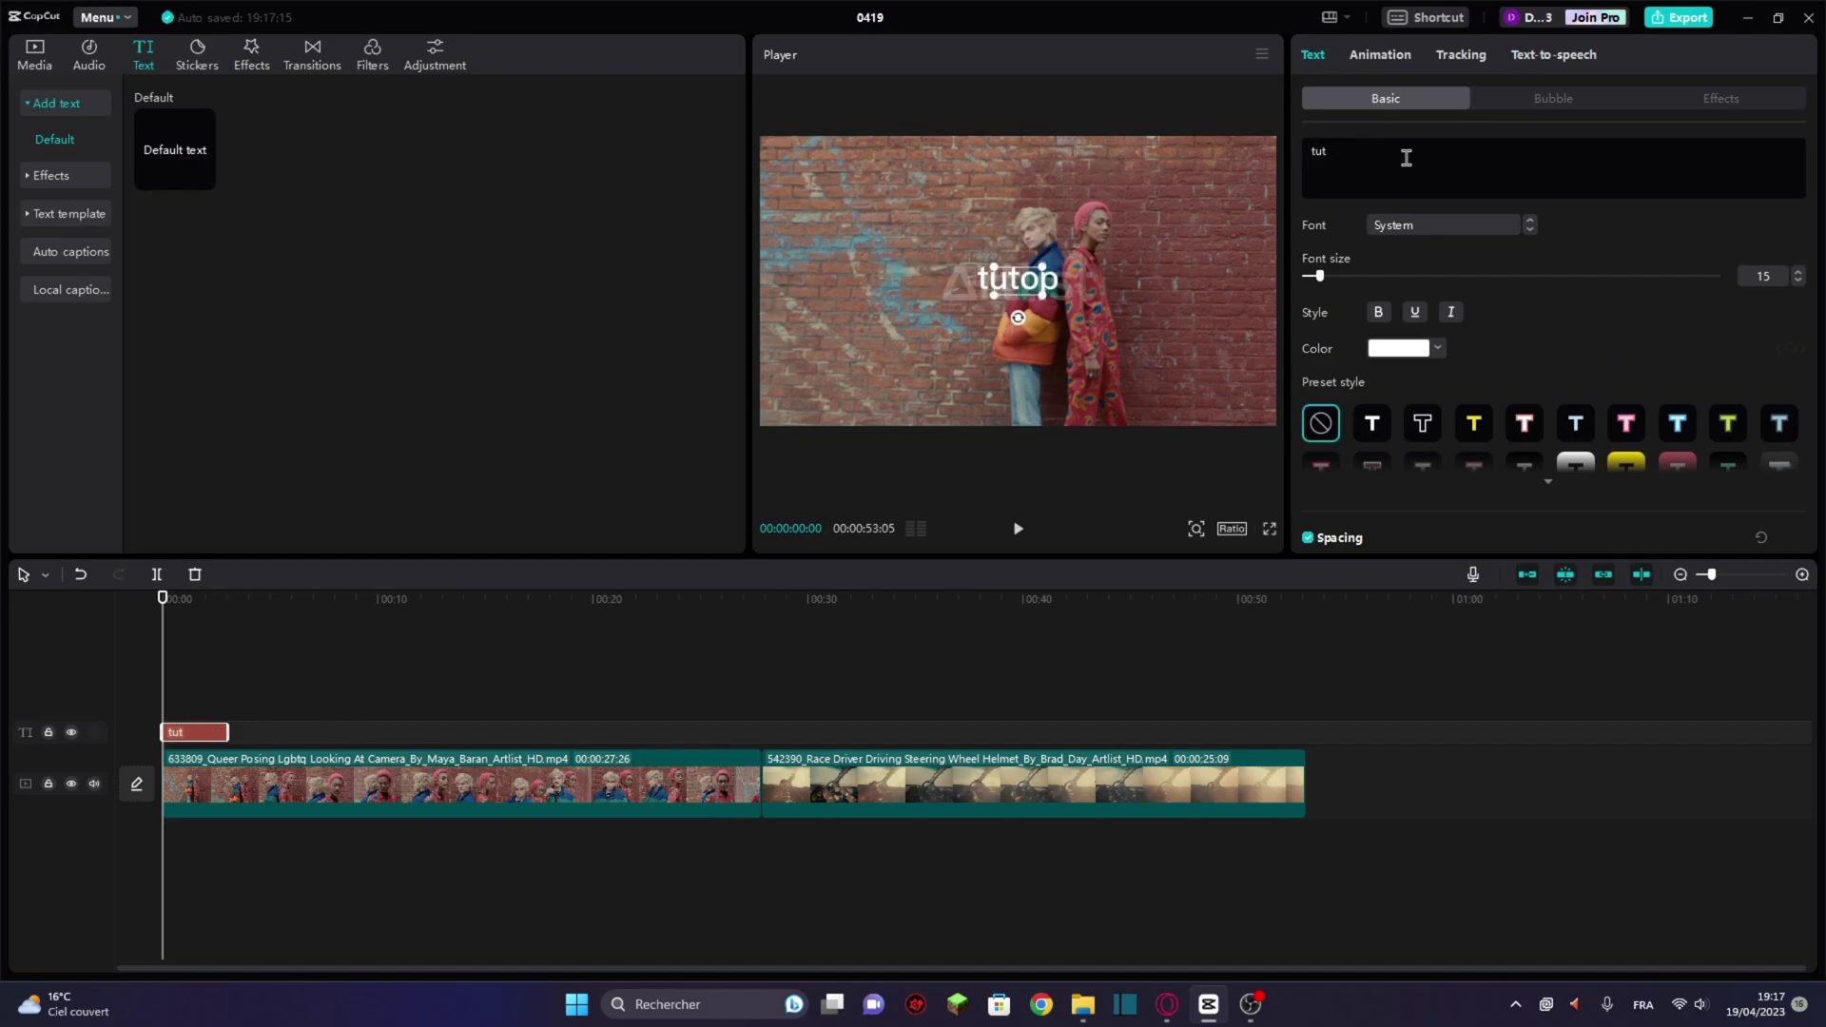
type("o youtube")
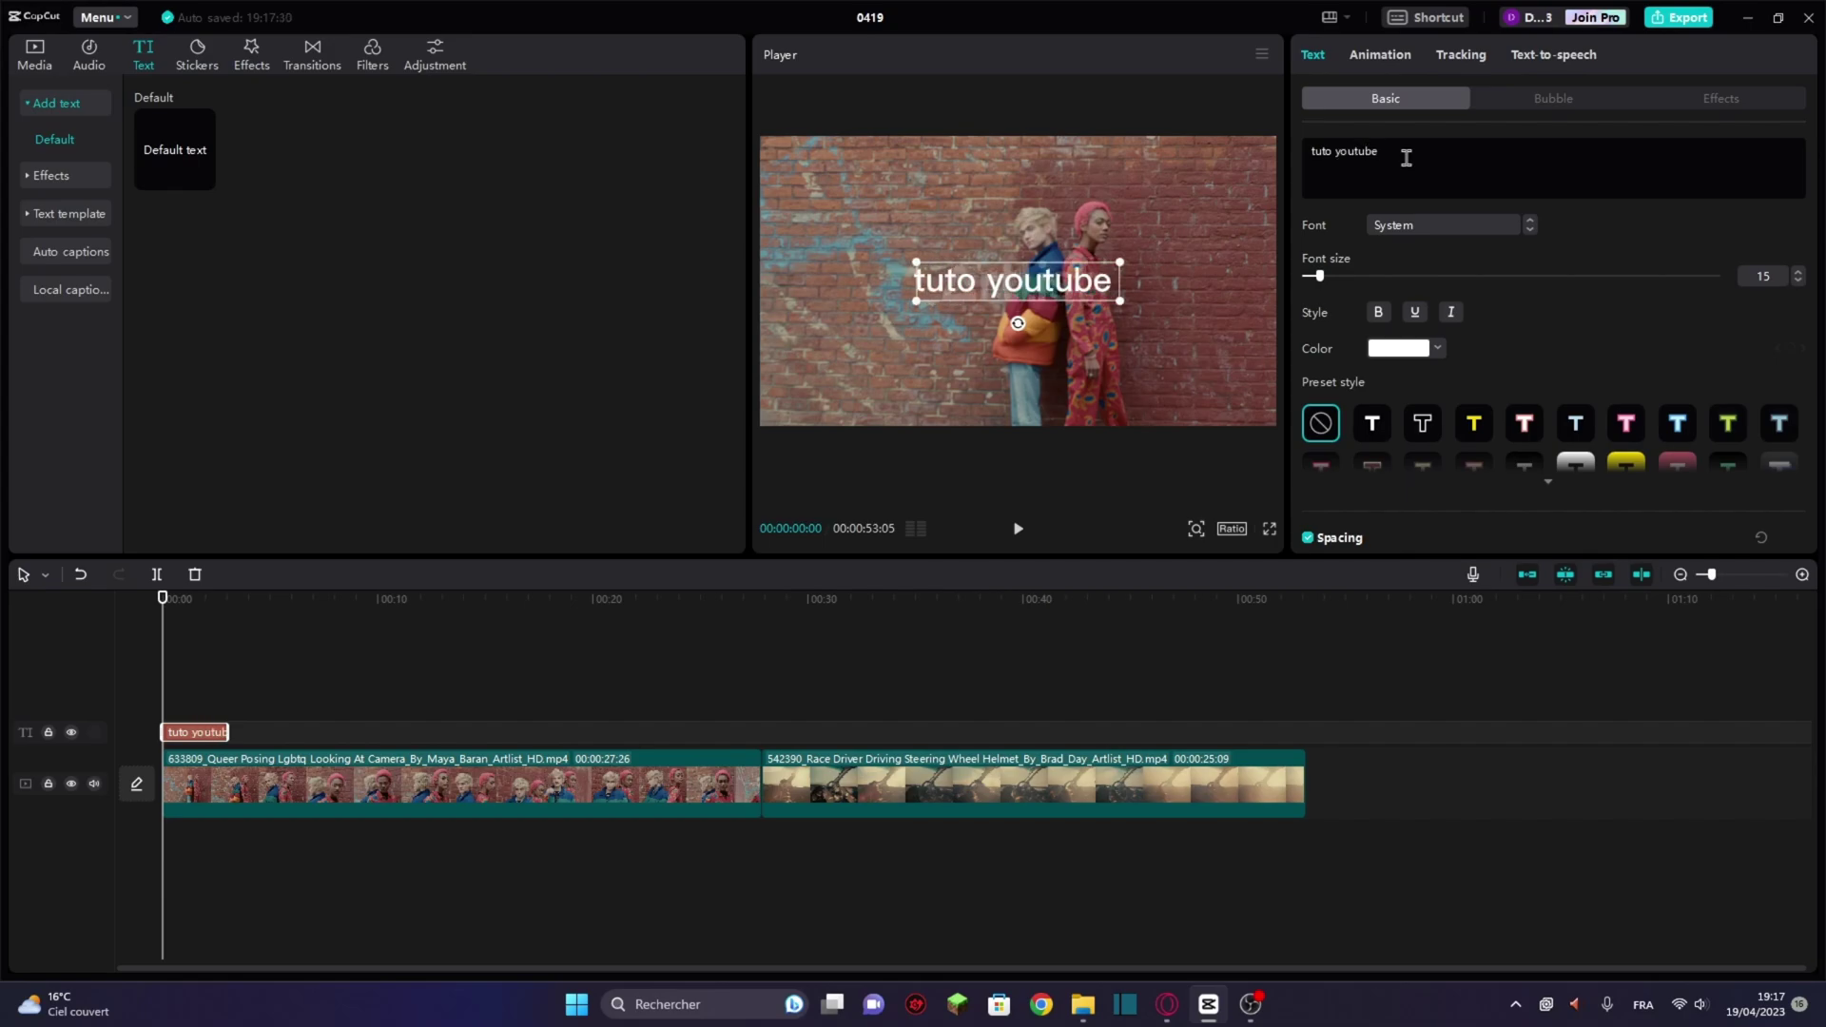
Scale the title down slightly and retime its clip to run from about 2 to 10 seconds, playing it back
mouse_move(1127, 304)
left_mouse_down()
mouse_move(1162, 317)
mouse_move(1107, 285)
left_mouse_up()
left_click_drag(228, 732, 292, 744)
left_click(173, 681)
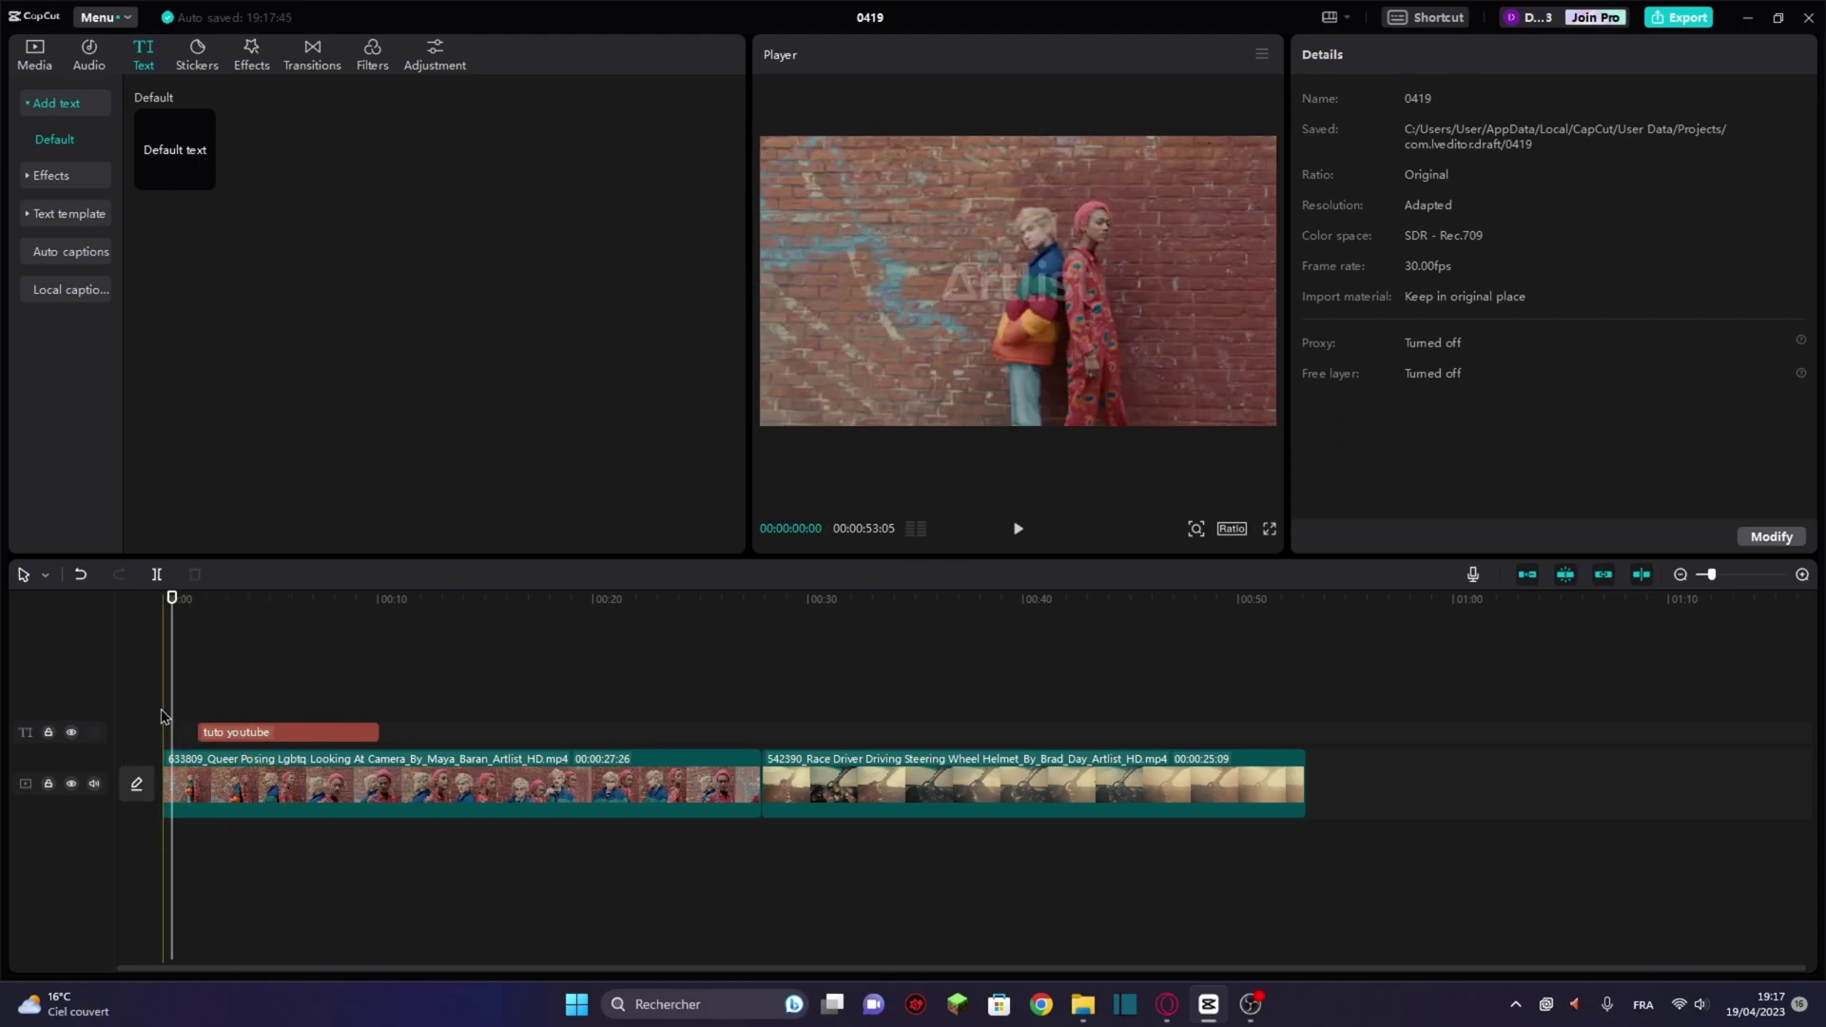
left_click(1018, 529)
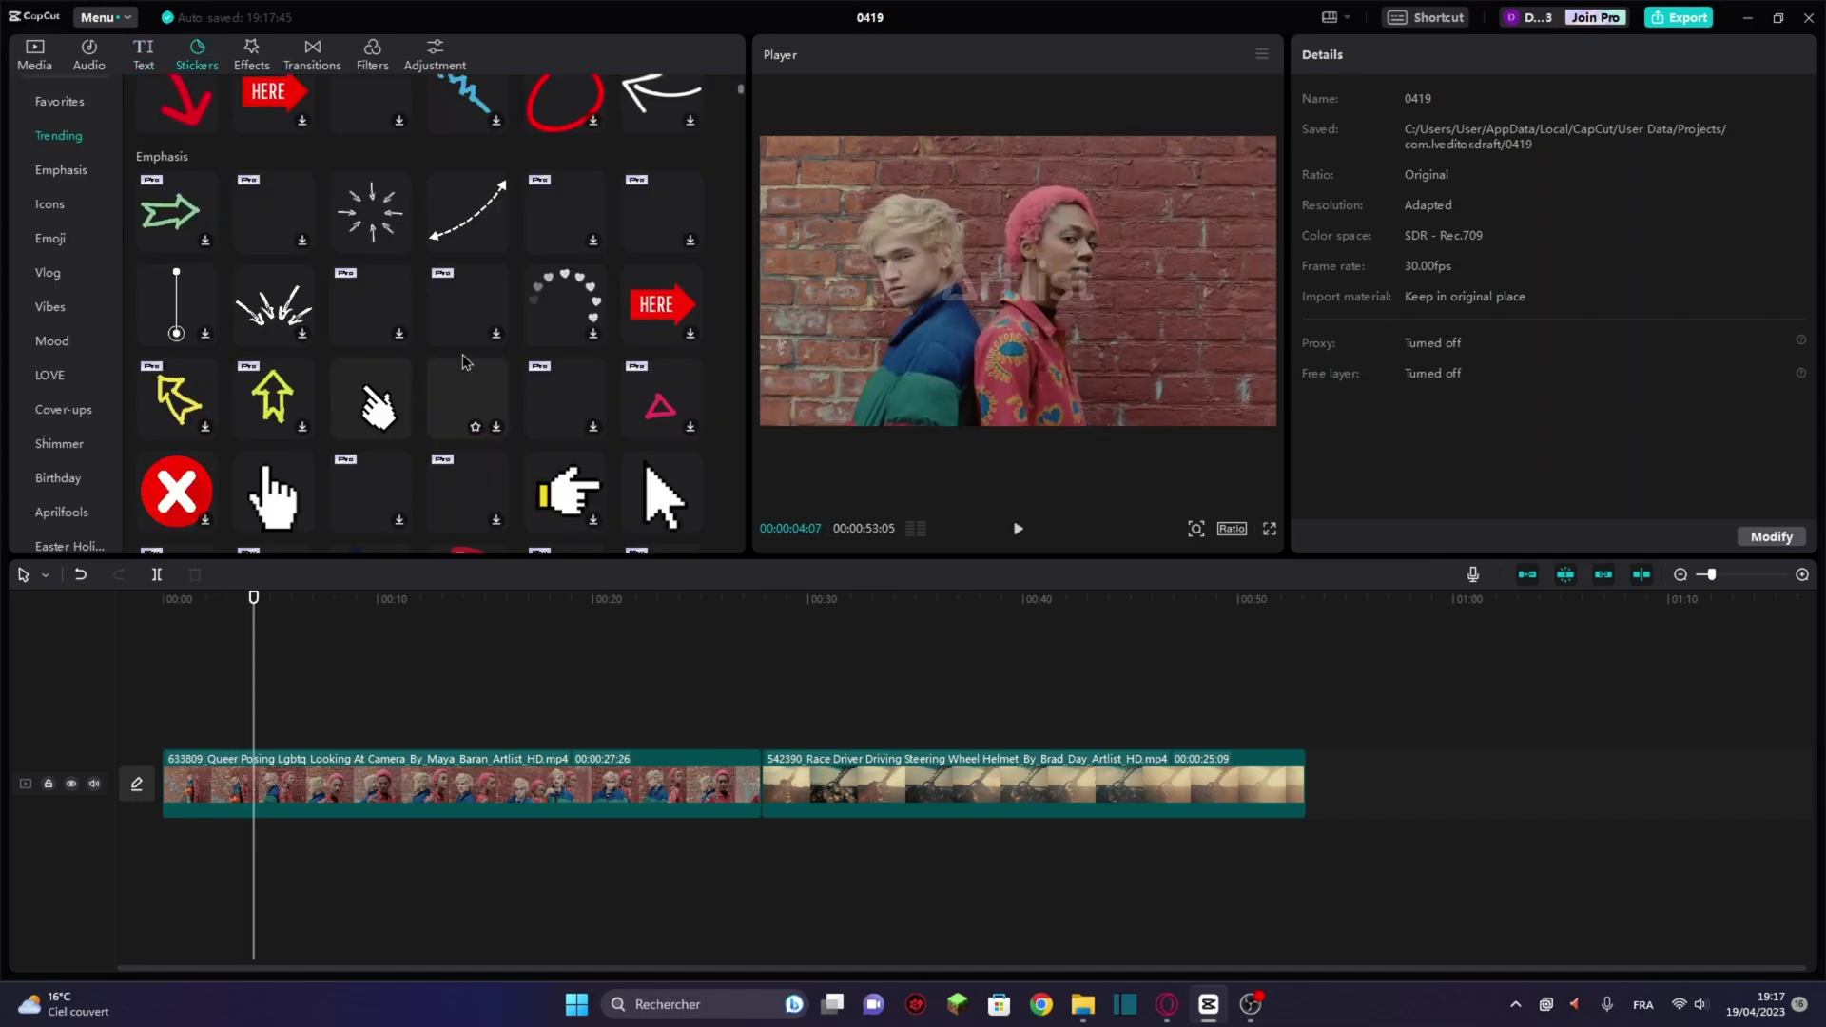
Browse the sticker collections, covering the Favorites, Trending, Emphasis, Icons and Vlog categories
scroll(360, 319, "up", 3)
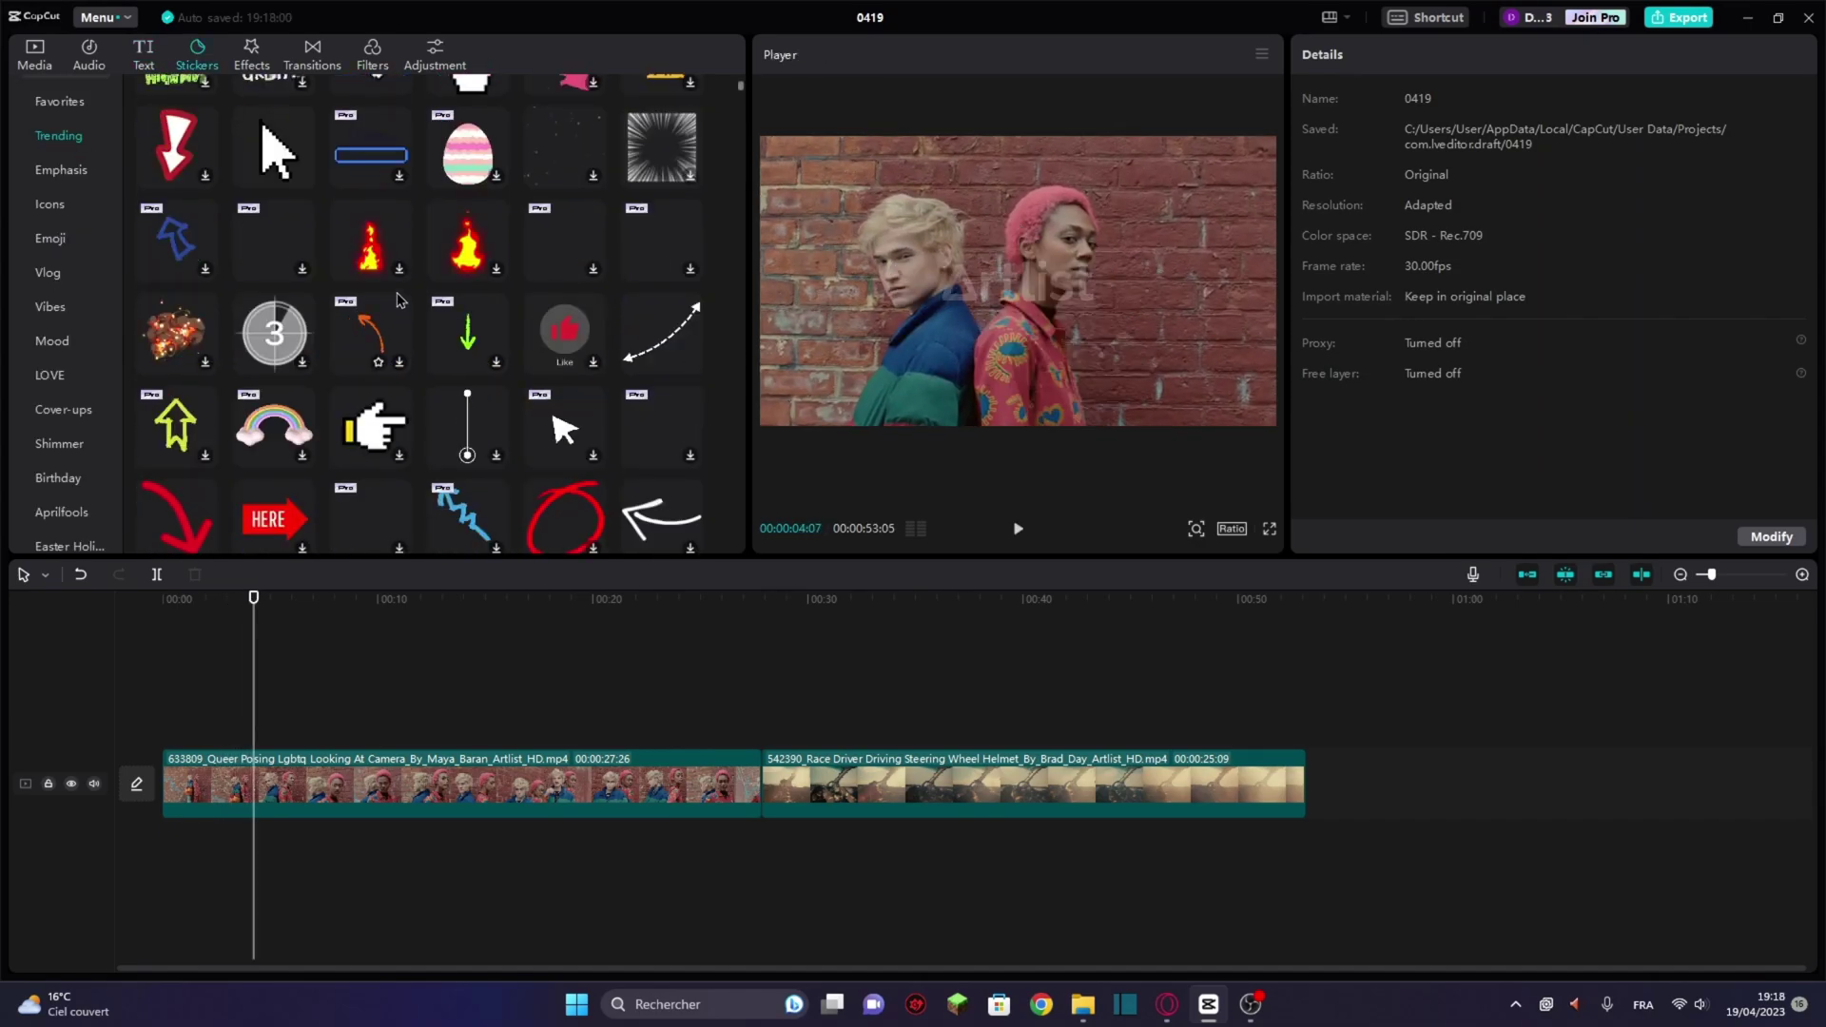
scroll(371, 352, "up", 5)
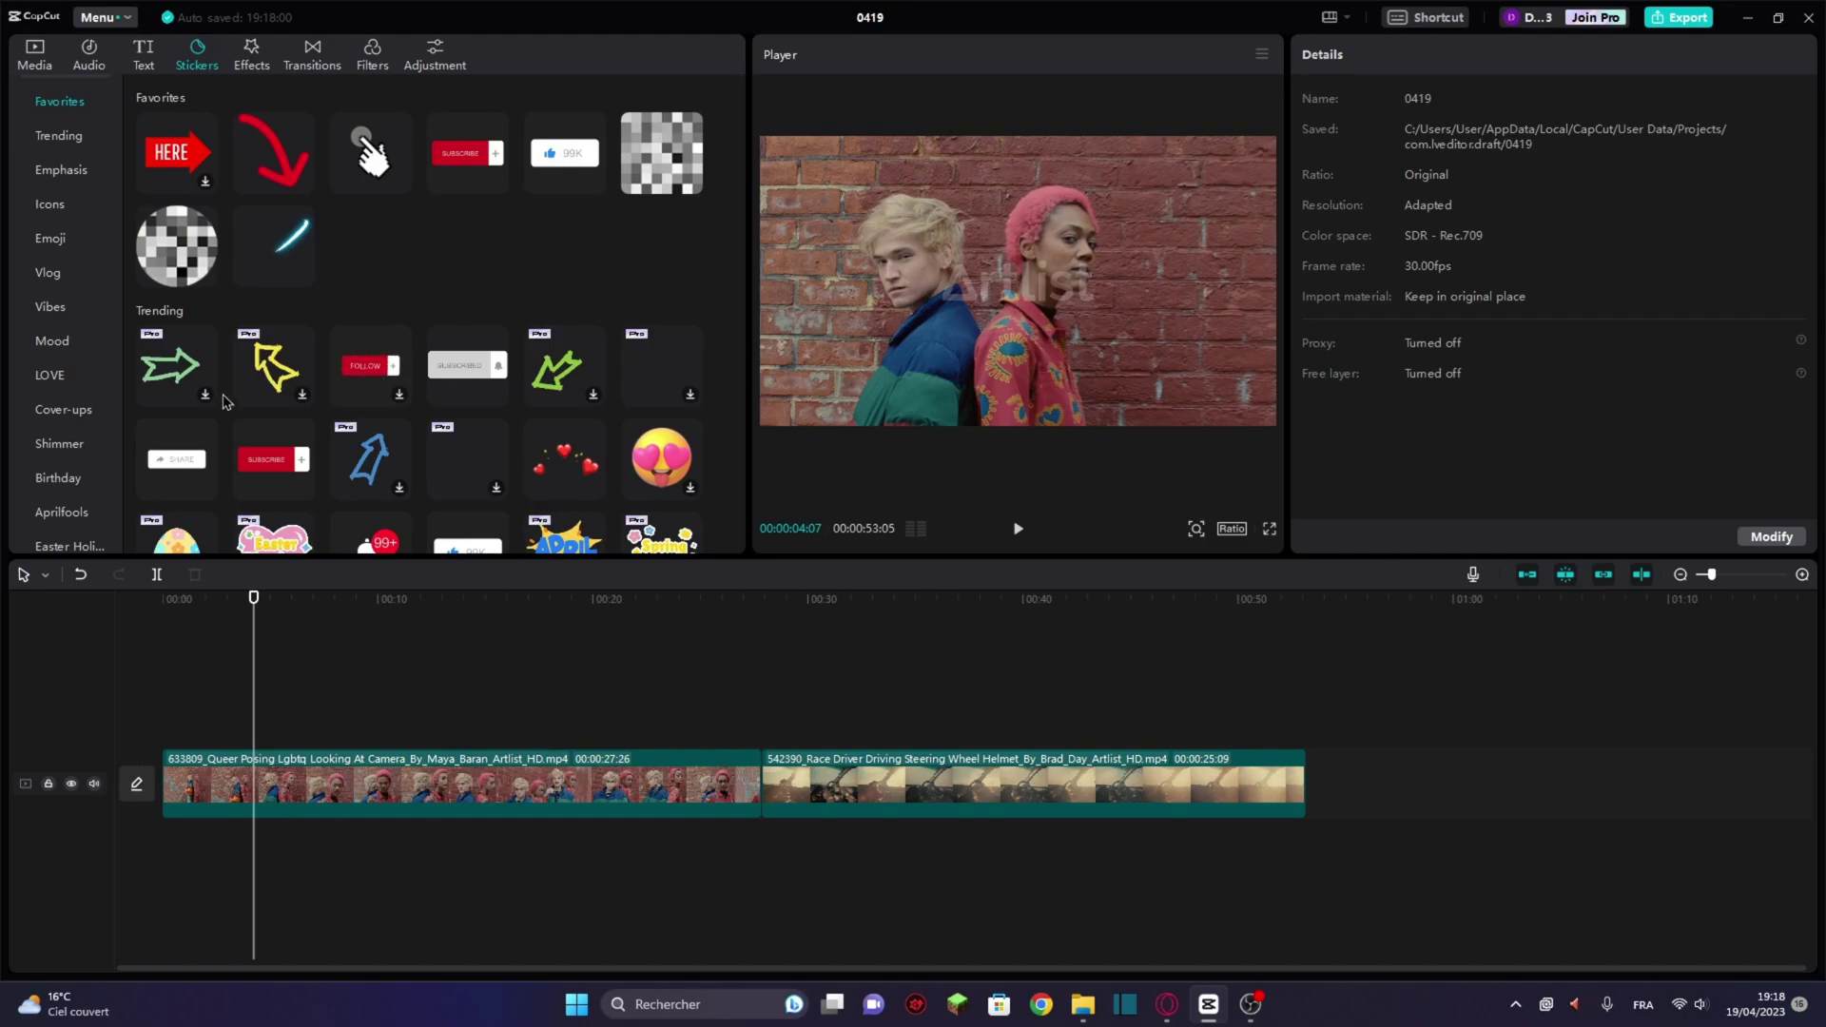
scroll(344, 473, "down", 3)
scroll(345, 473, "down", 5)
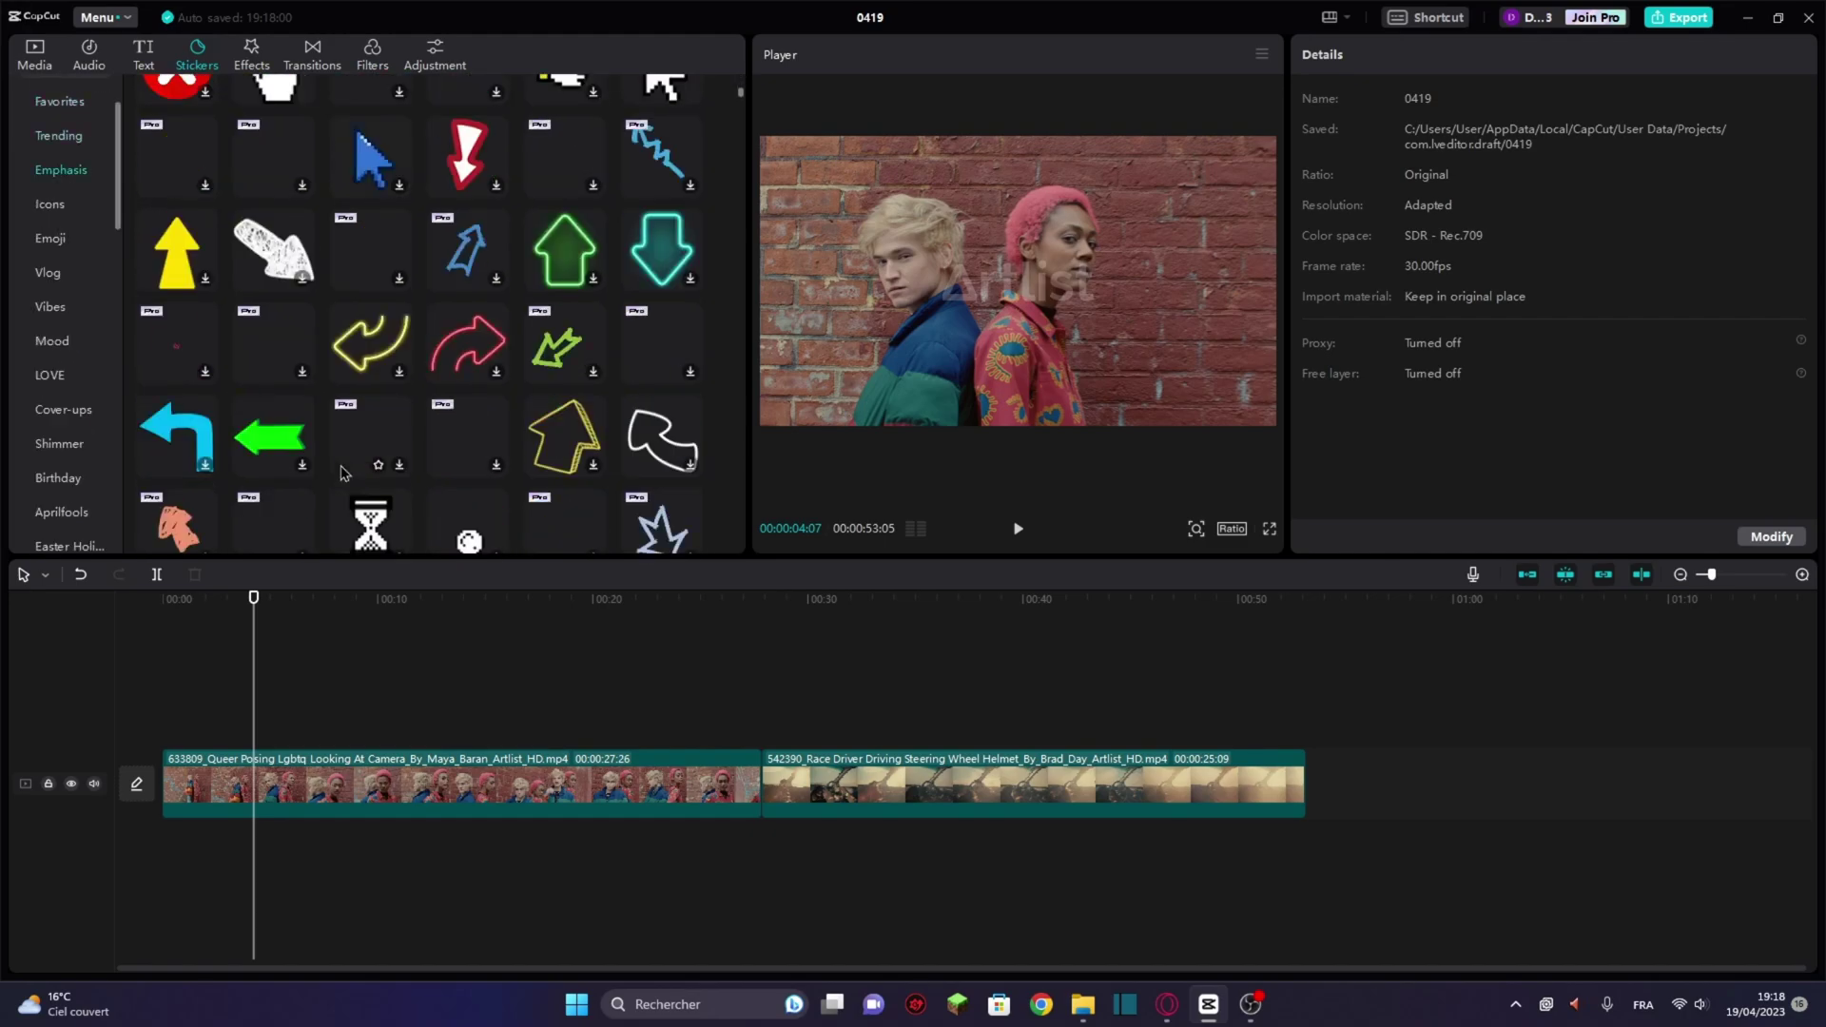
scroll(627, 264, "down", 3)
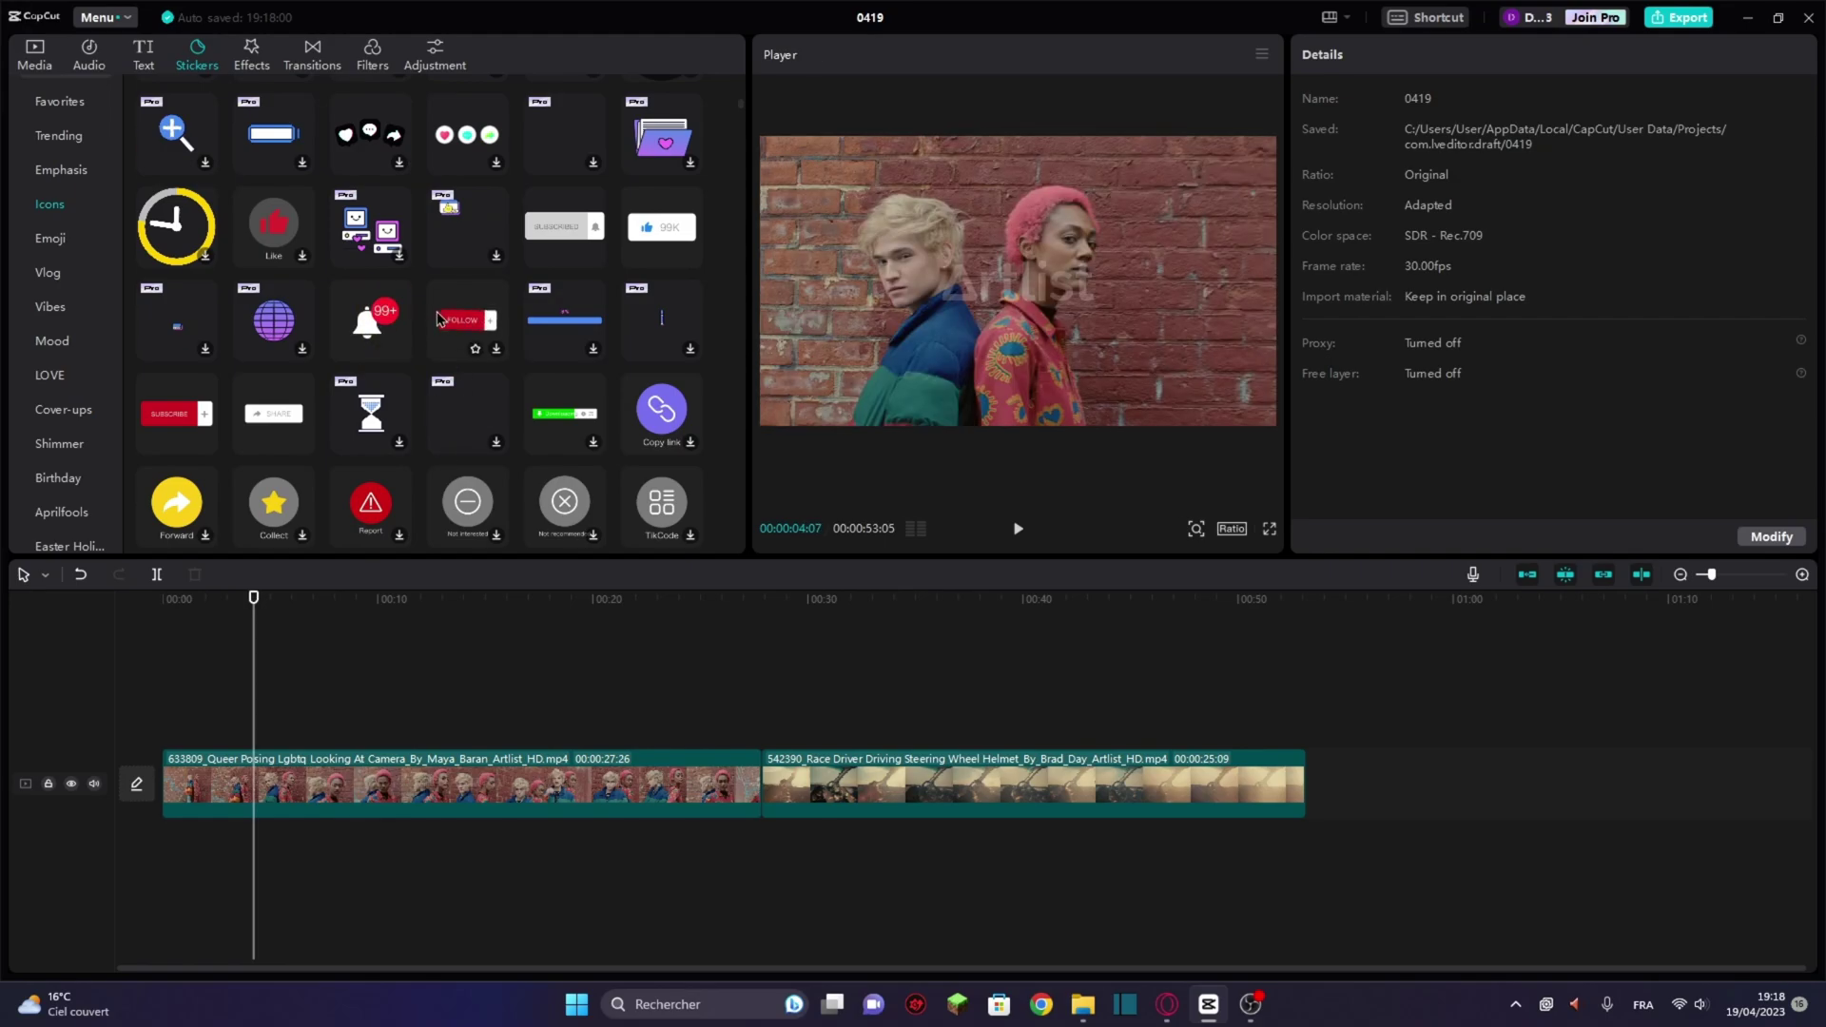
scroll(537, 468, "down", 5)
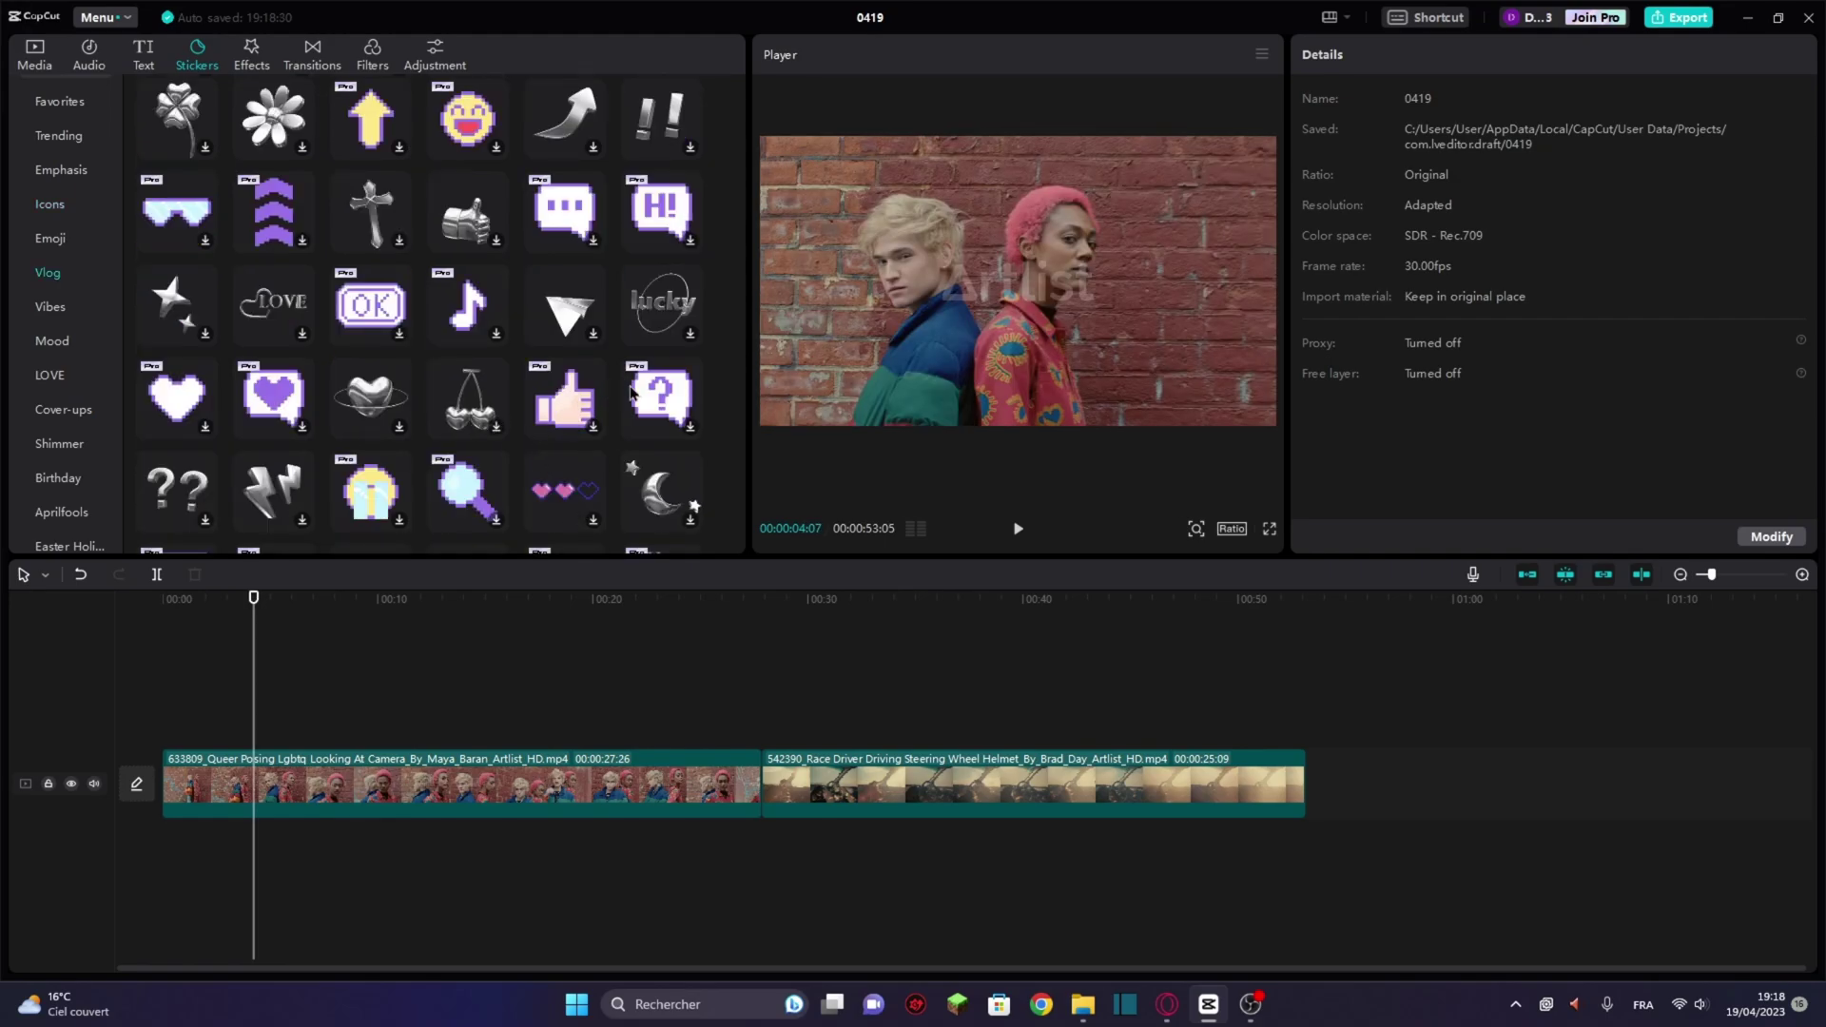
scroll(570, 428, "down", 5)
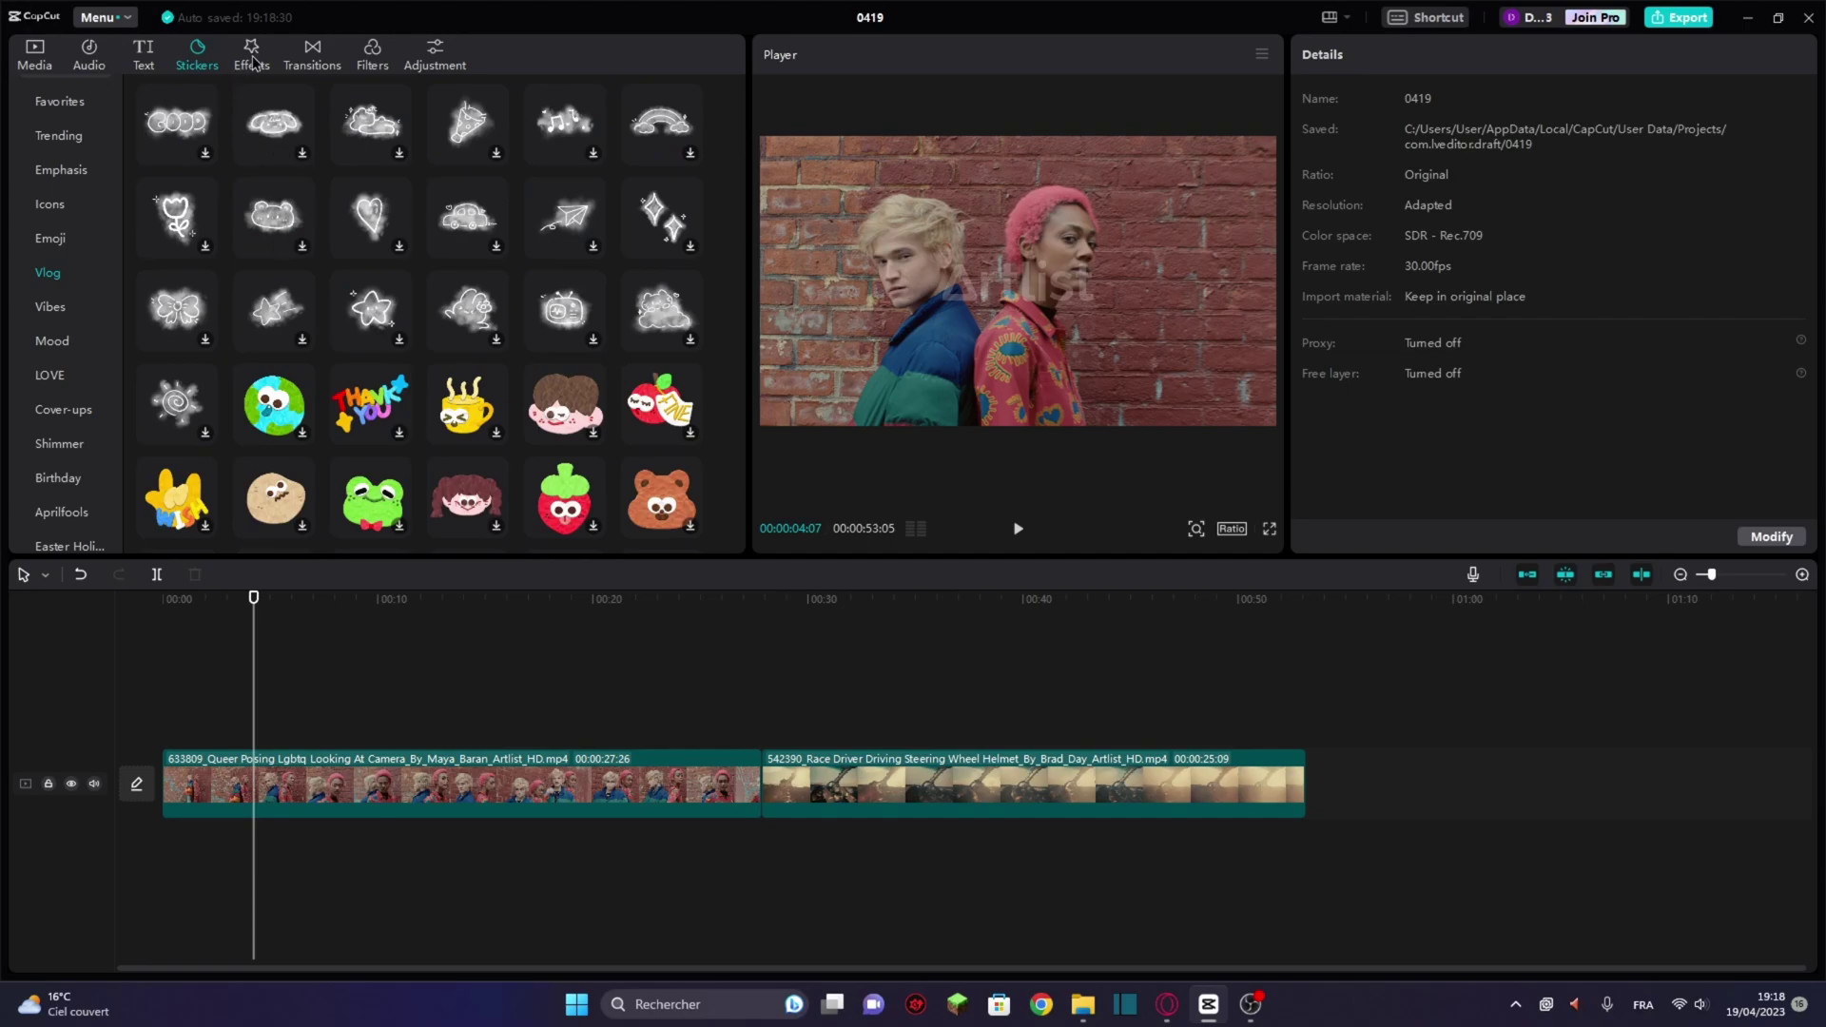
Add the Smart Sharpen effect at about 4 seconds over the first clip and play the section back
left_click(252, 55)
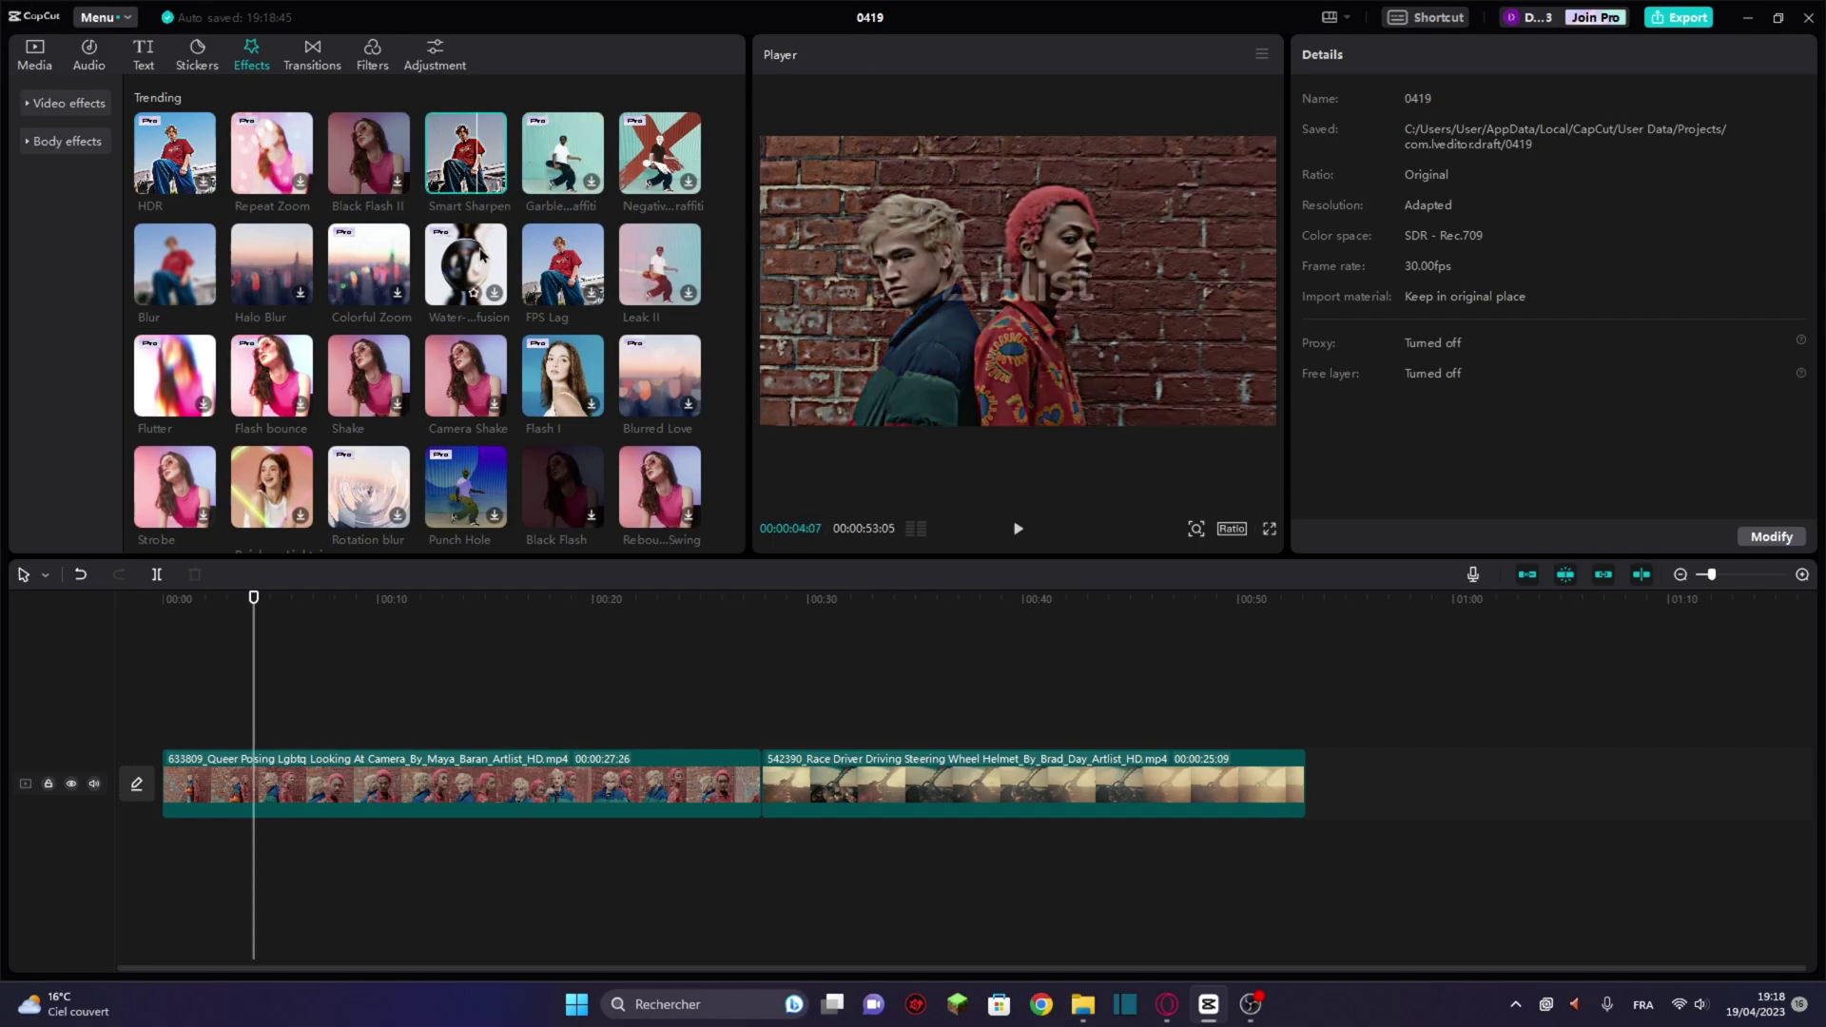
left_click(502, 183)
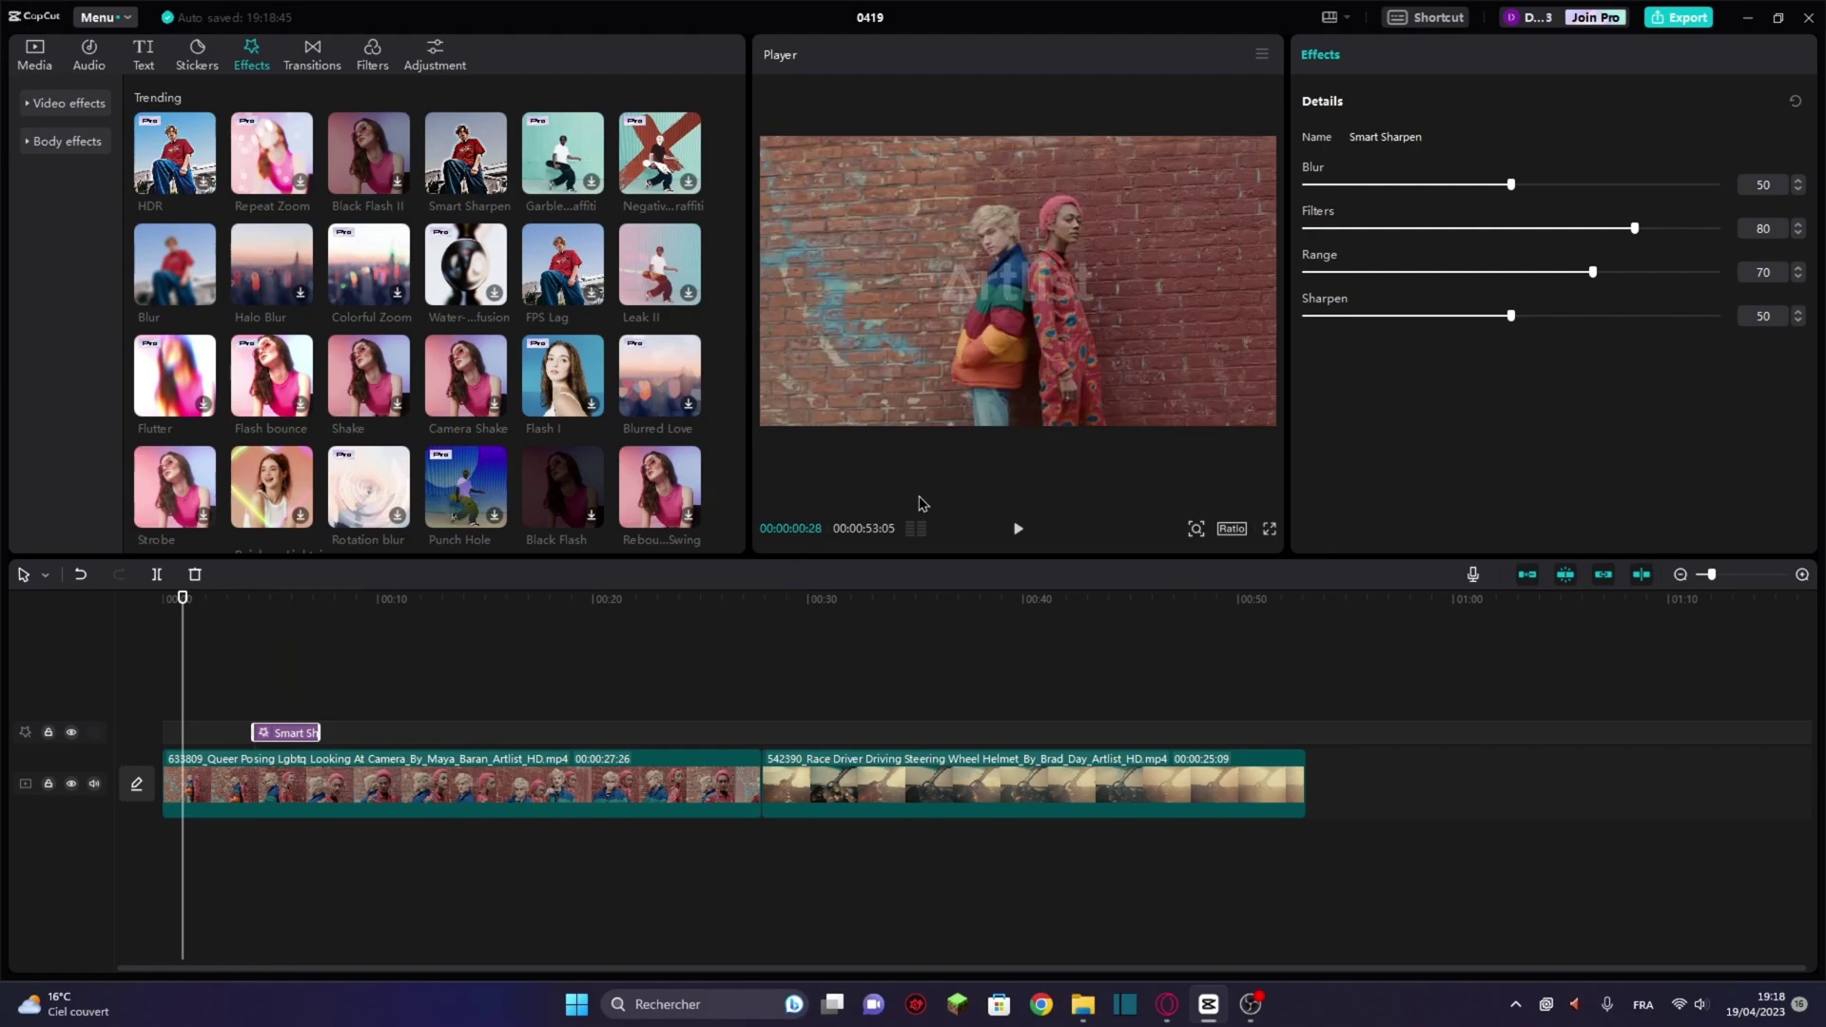
left_click(1014, 528)
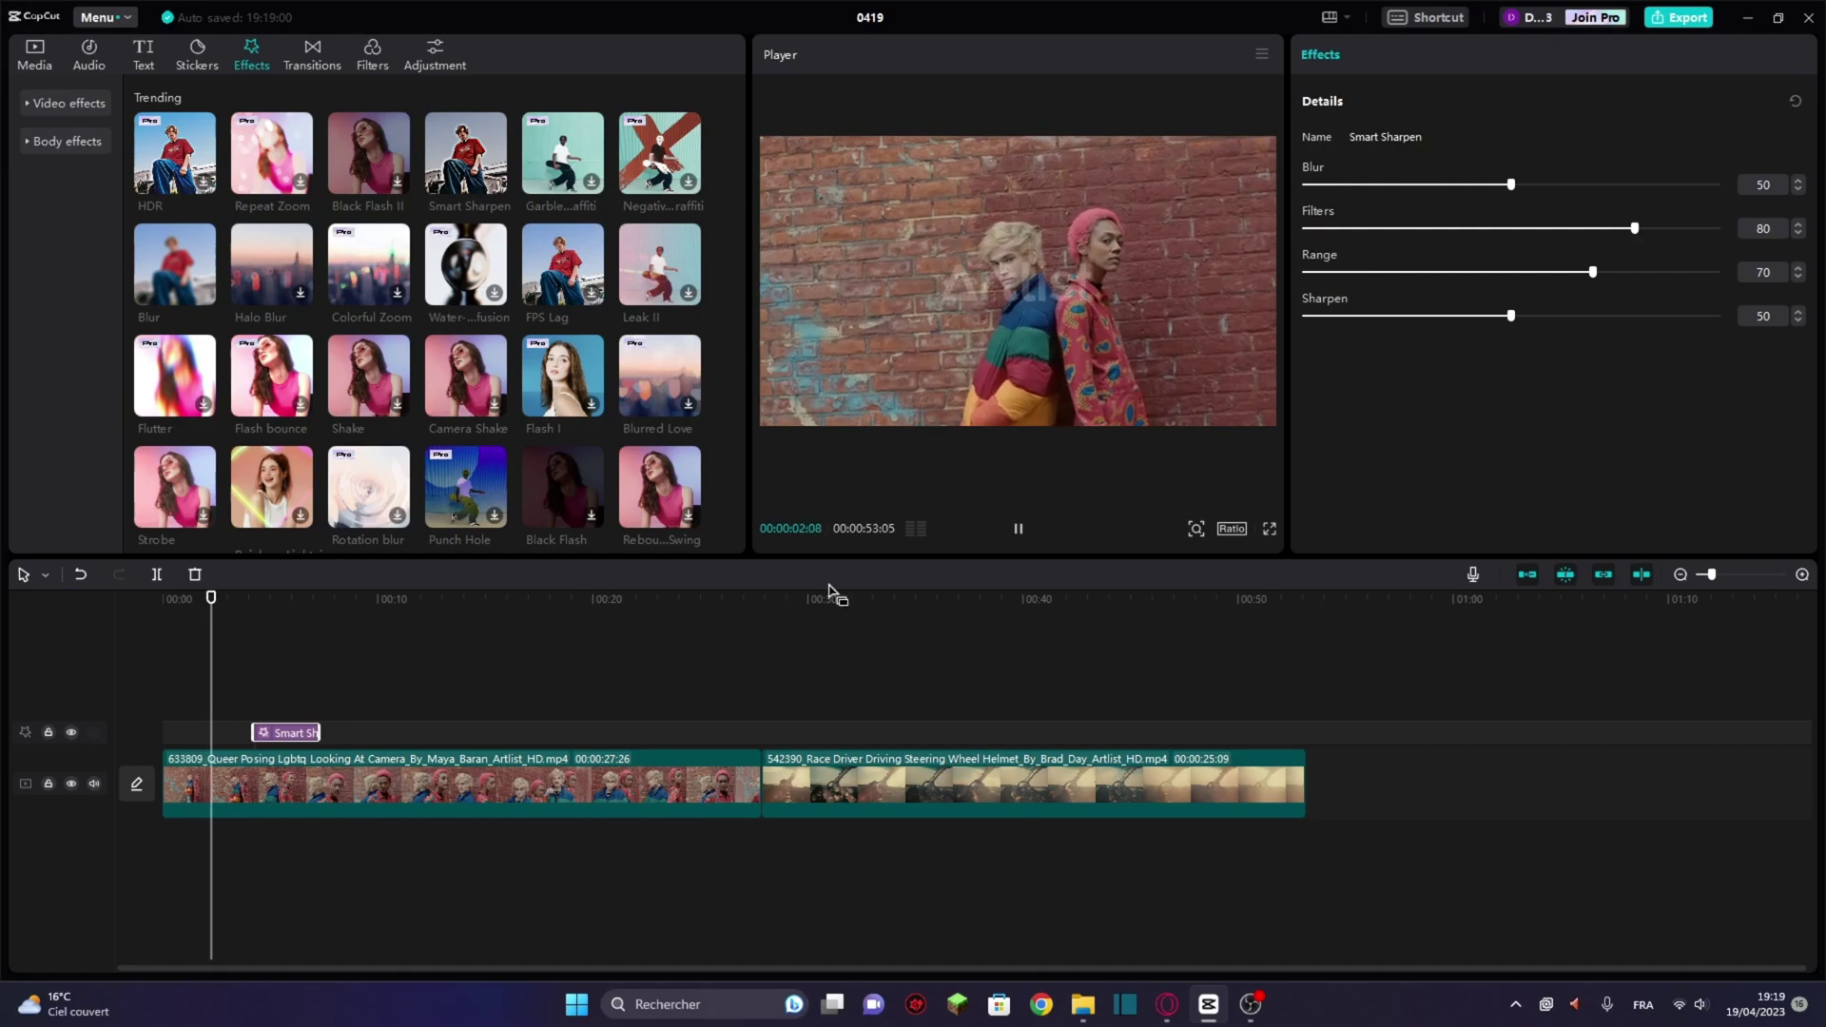
left_click(1017, 530)
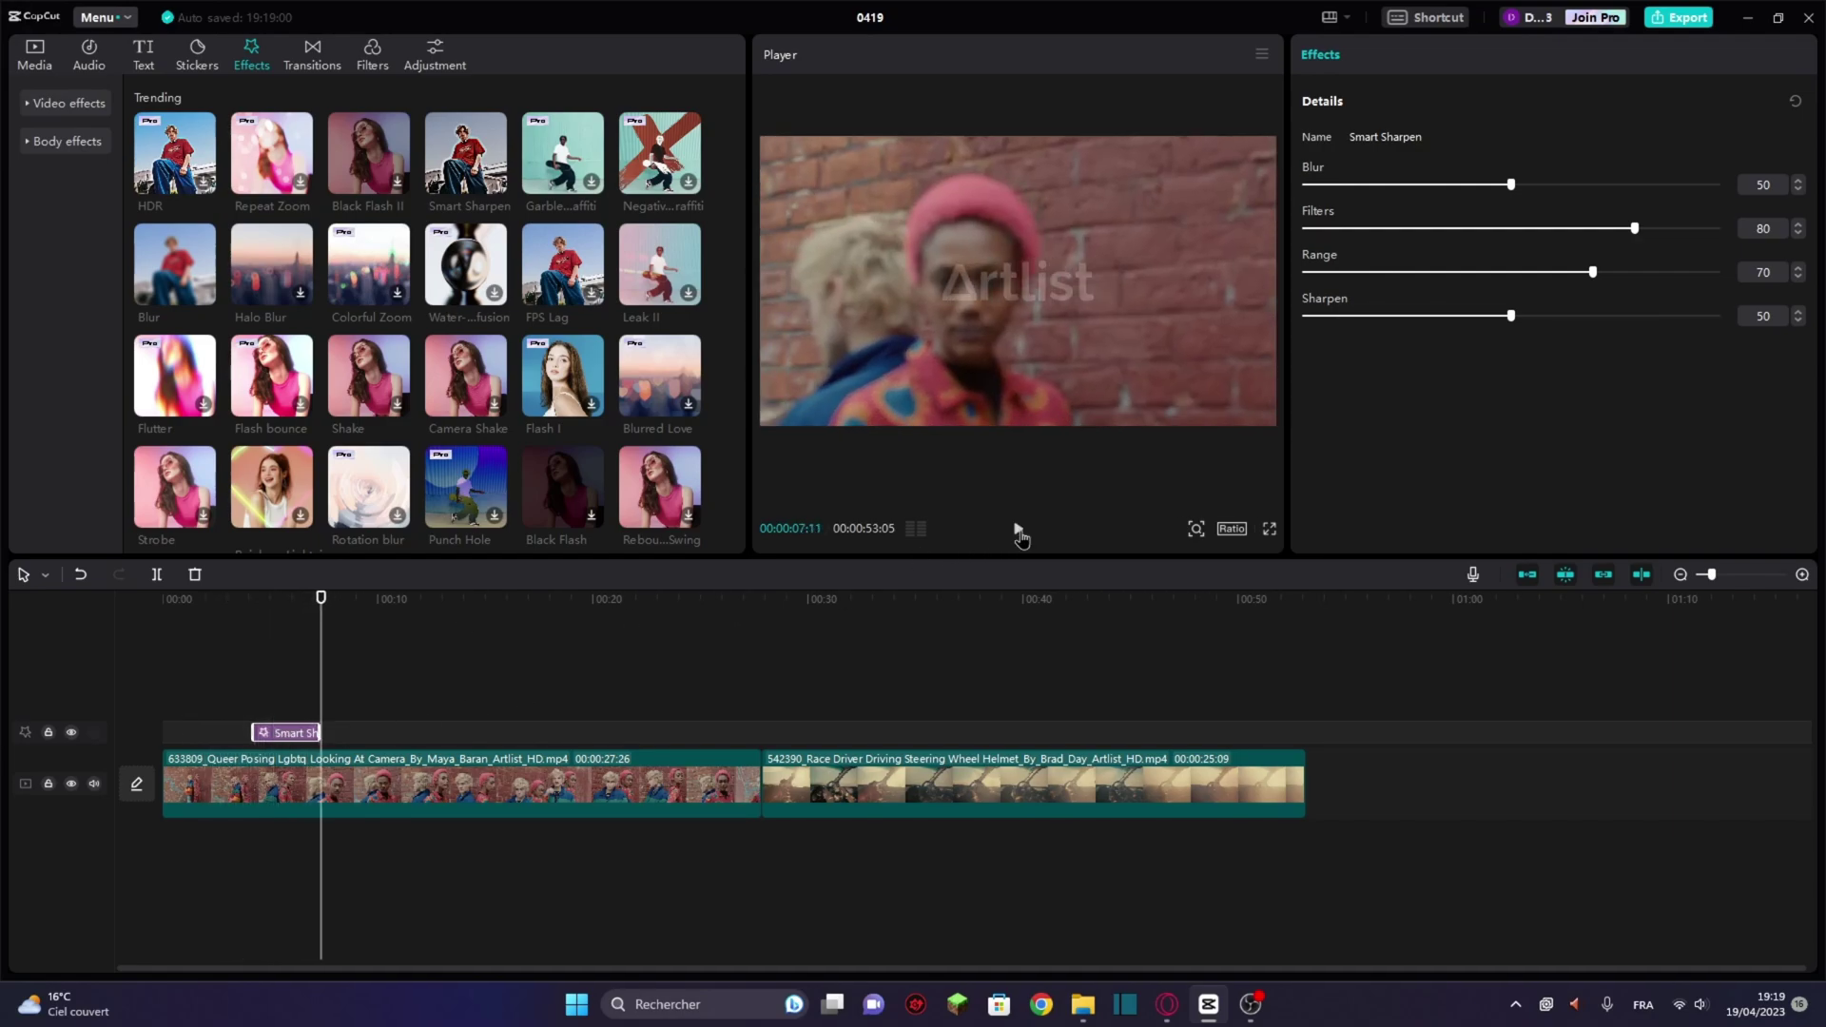
left_click(288, 656)
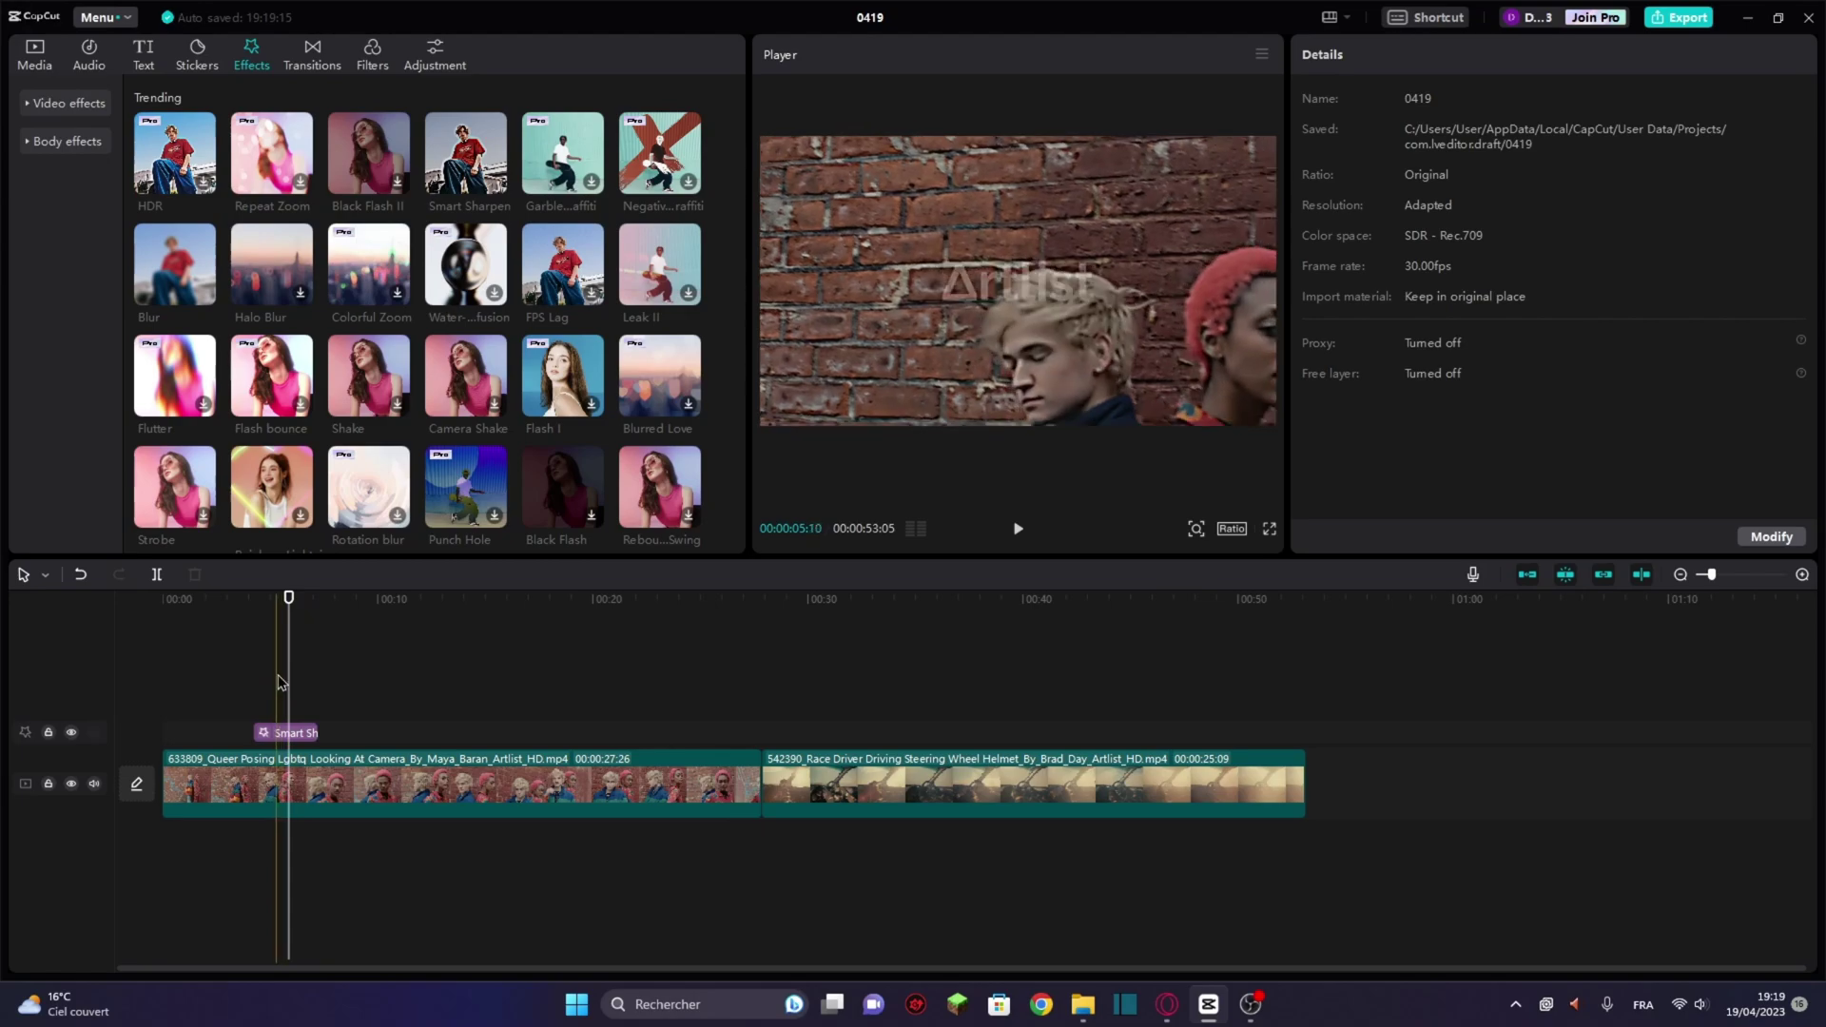
Place the Color Glitch transition between the two video clips and play back the cut
left_click(313, 57)
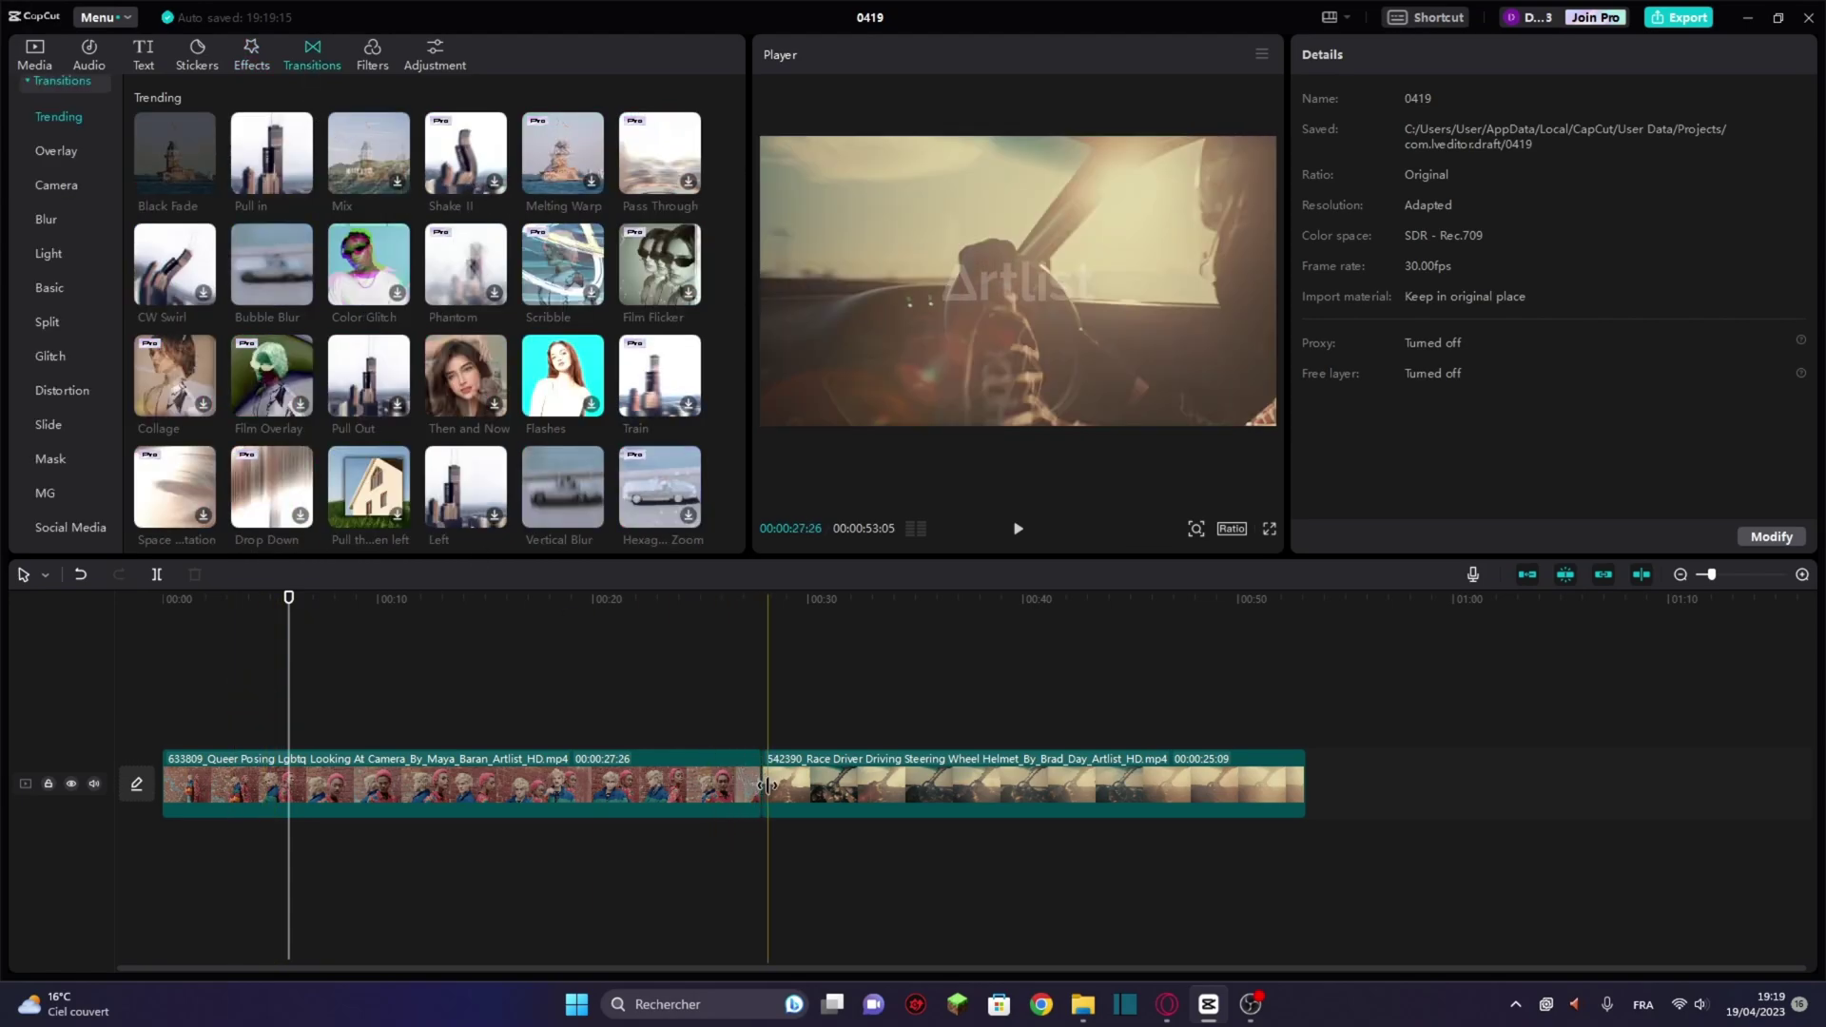
left_click(748, 683)
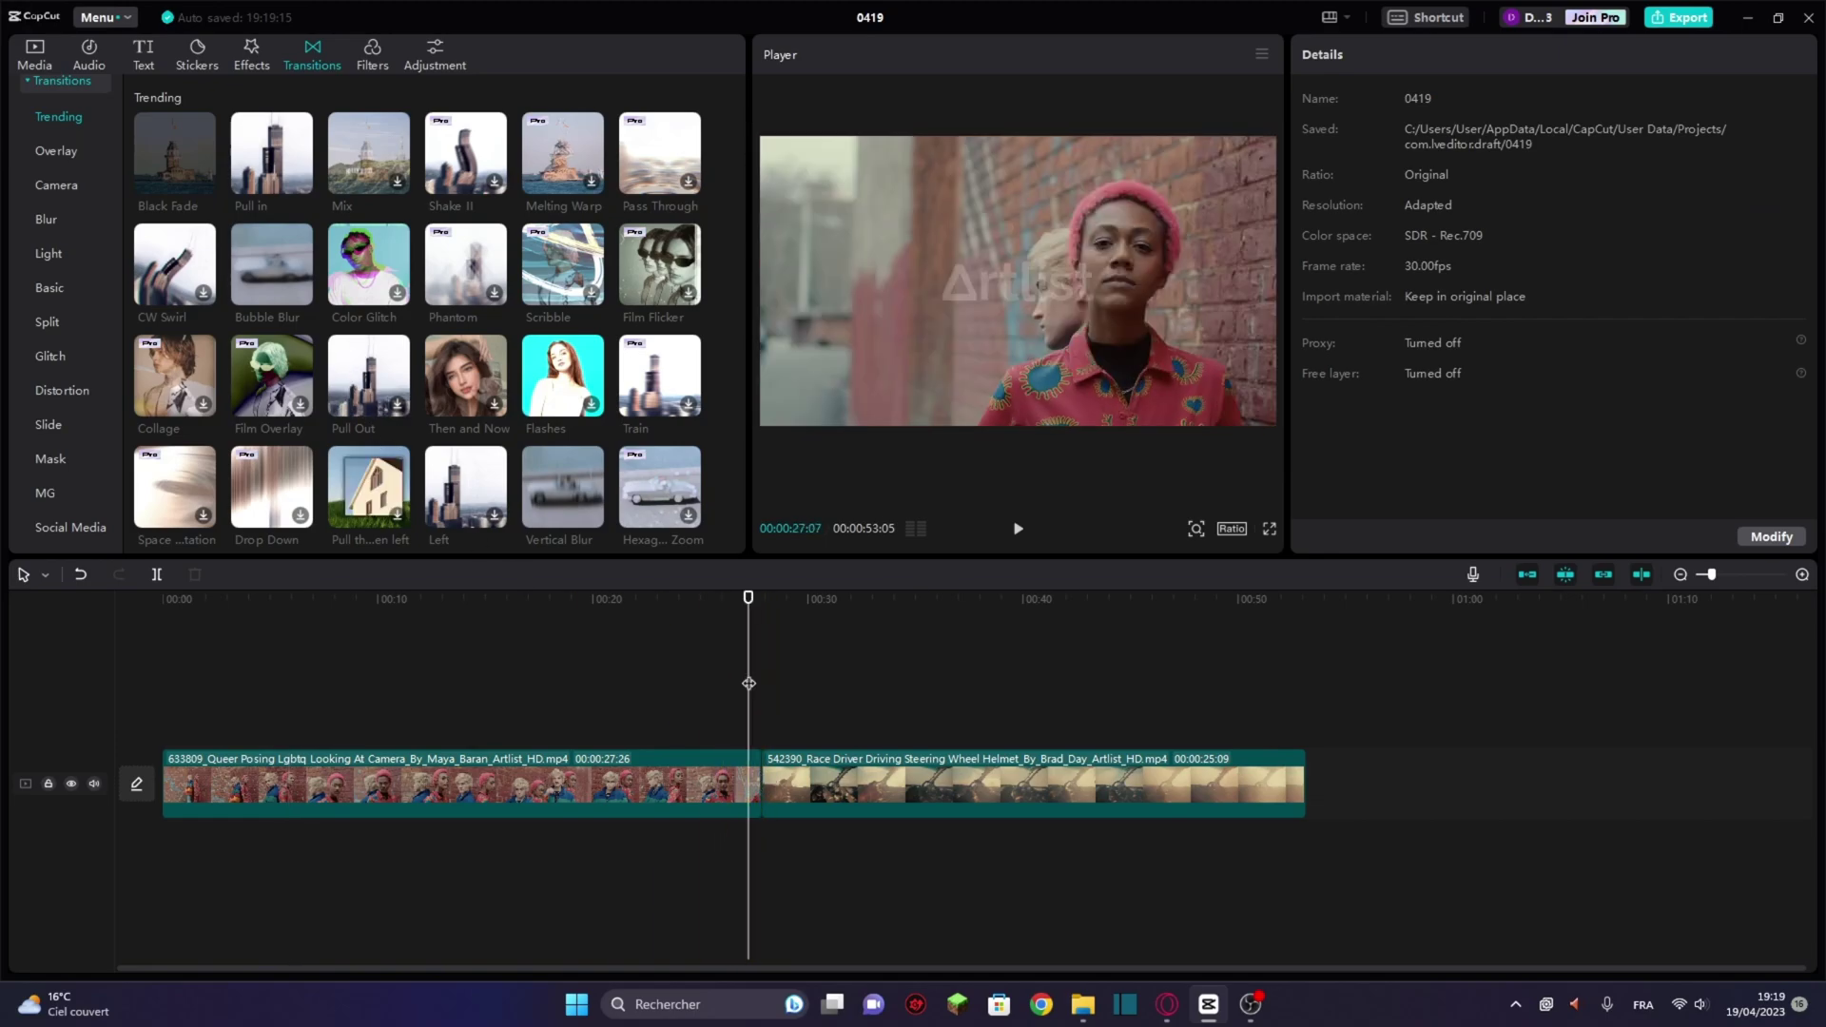
left_click(393, 303)
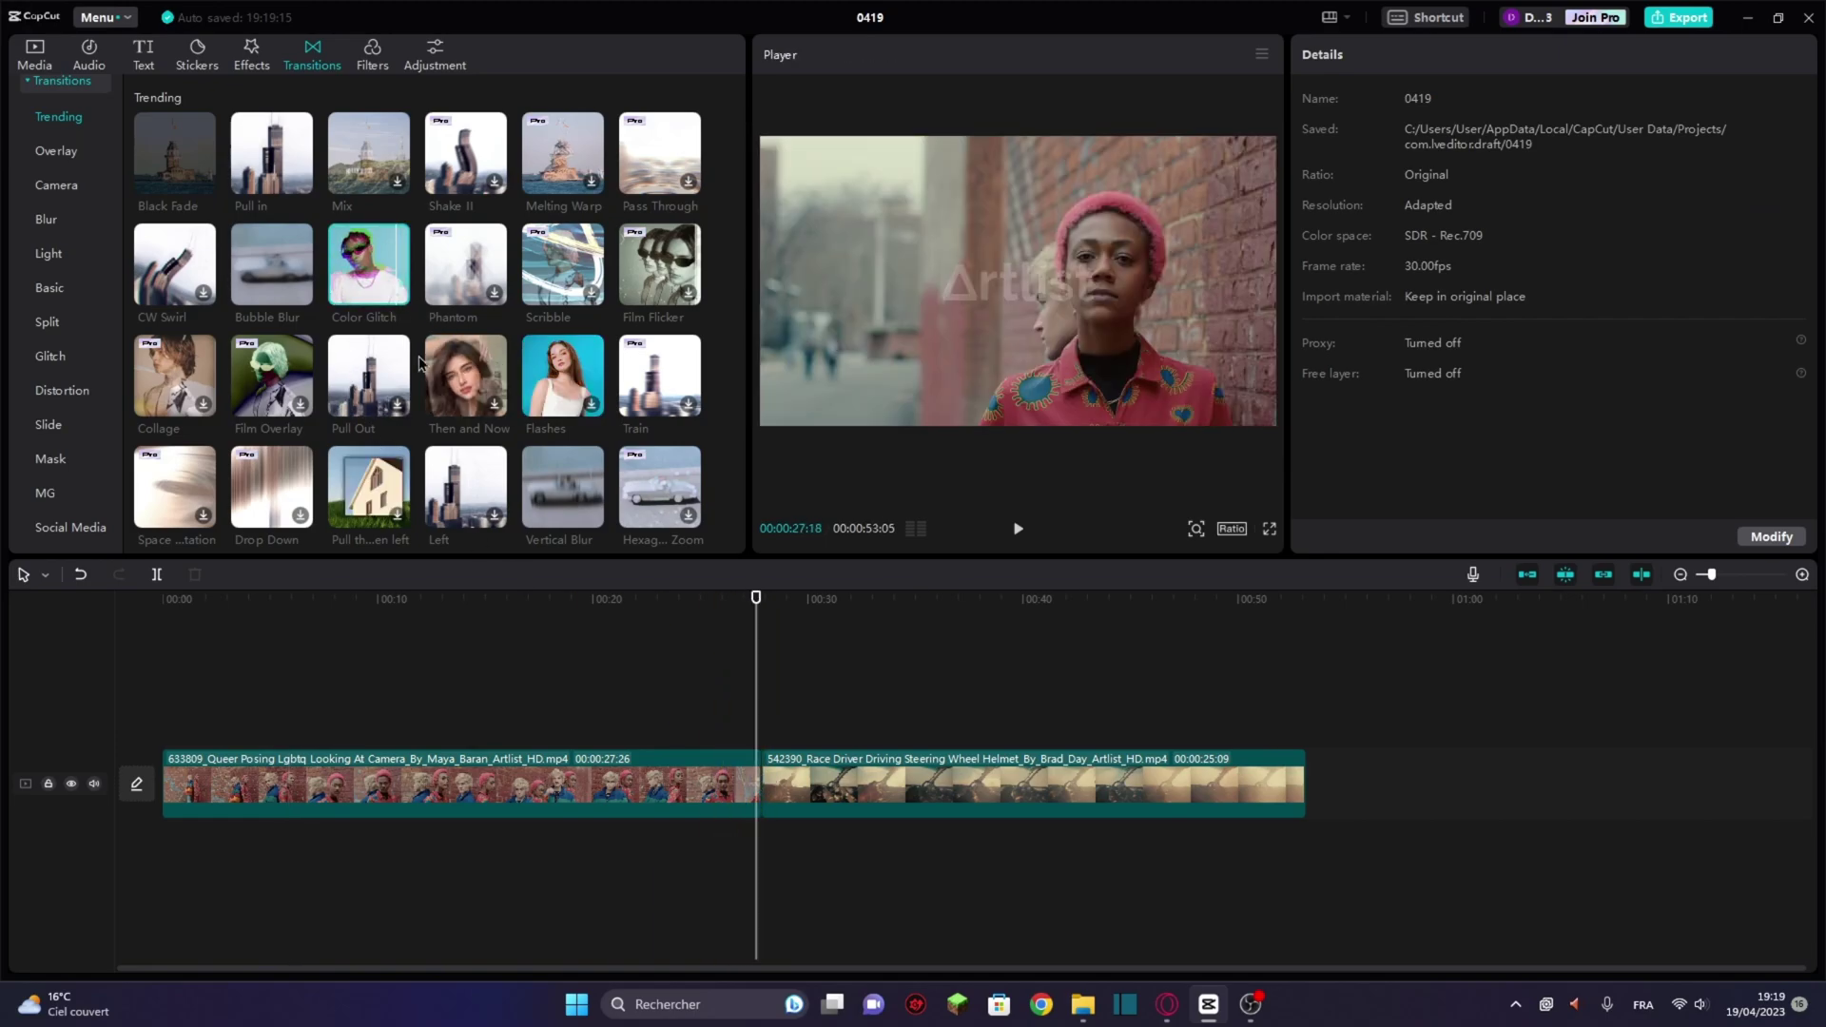
mouse_move(394, 309)
left_mouse_down()
mouse_move(402, 475)
mouse_move(526, 775)
mouse_move(380, 268)
mouse_move(522, 725)
mouse_move(786, 713)
mouse_move(764, 772)
mouse_move(739, 778)
left_mouse_up()
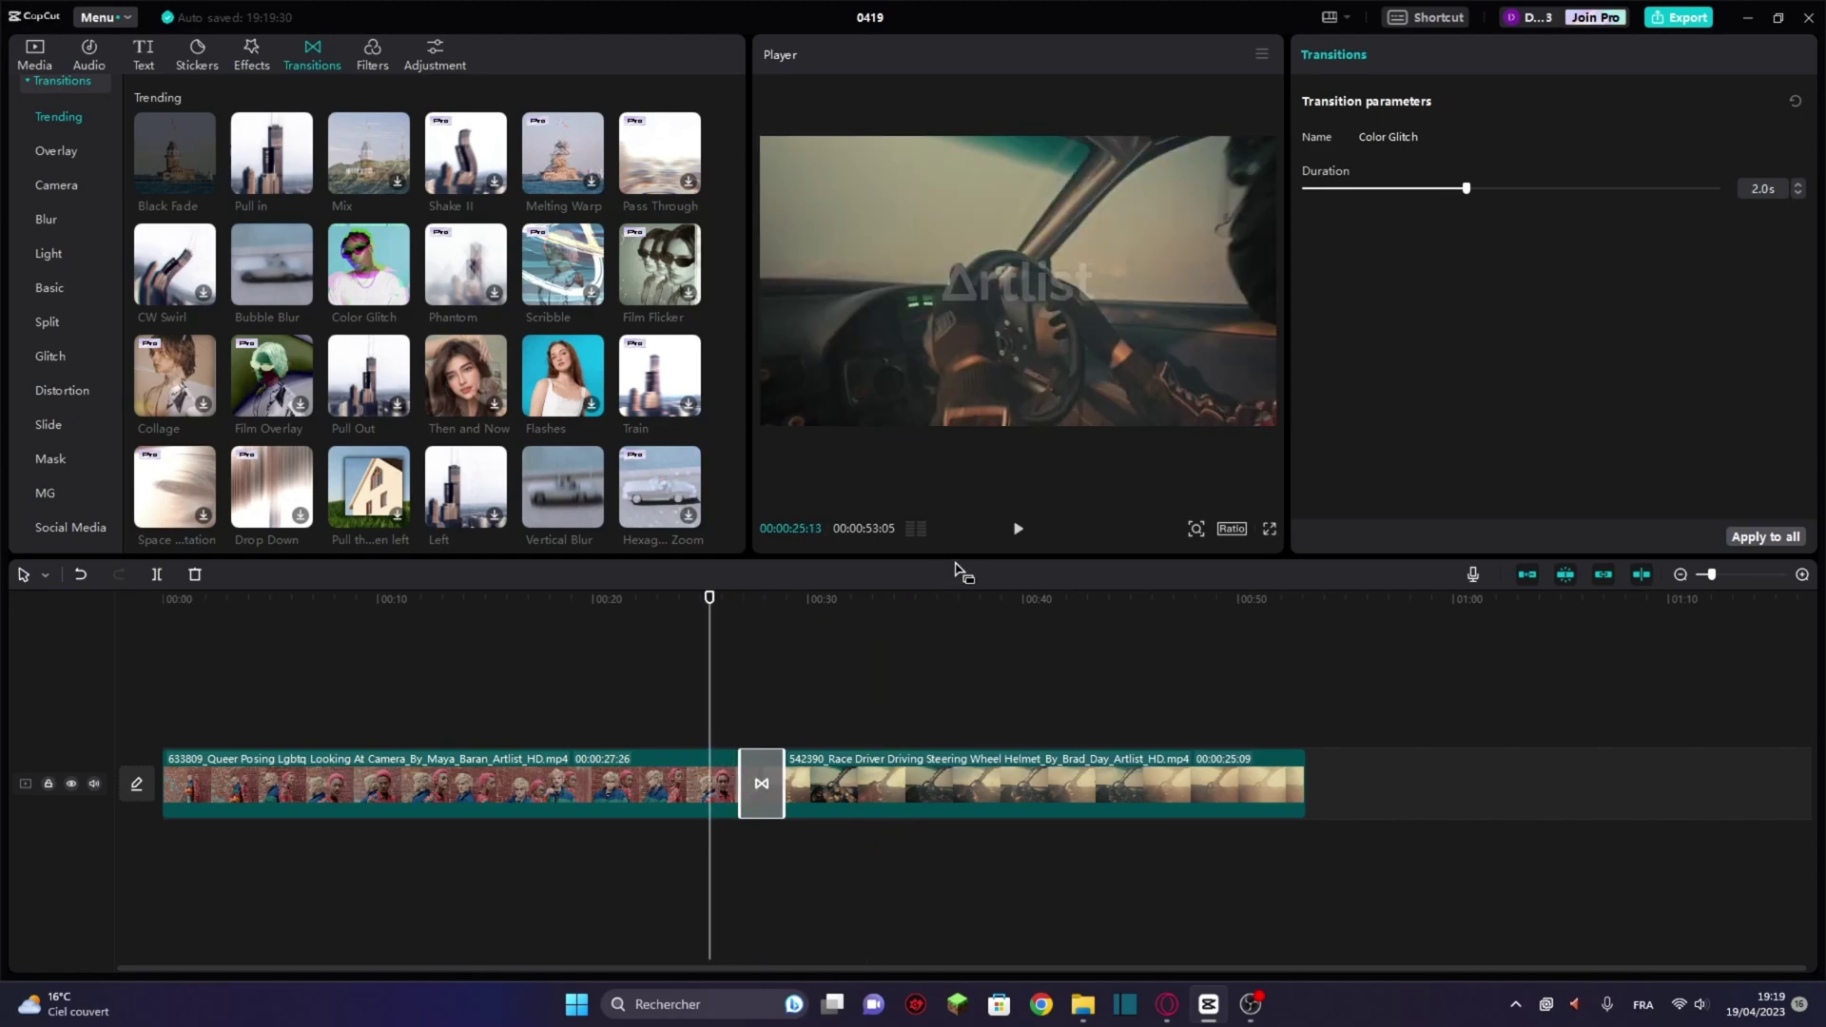
left_click(1013, 530)
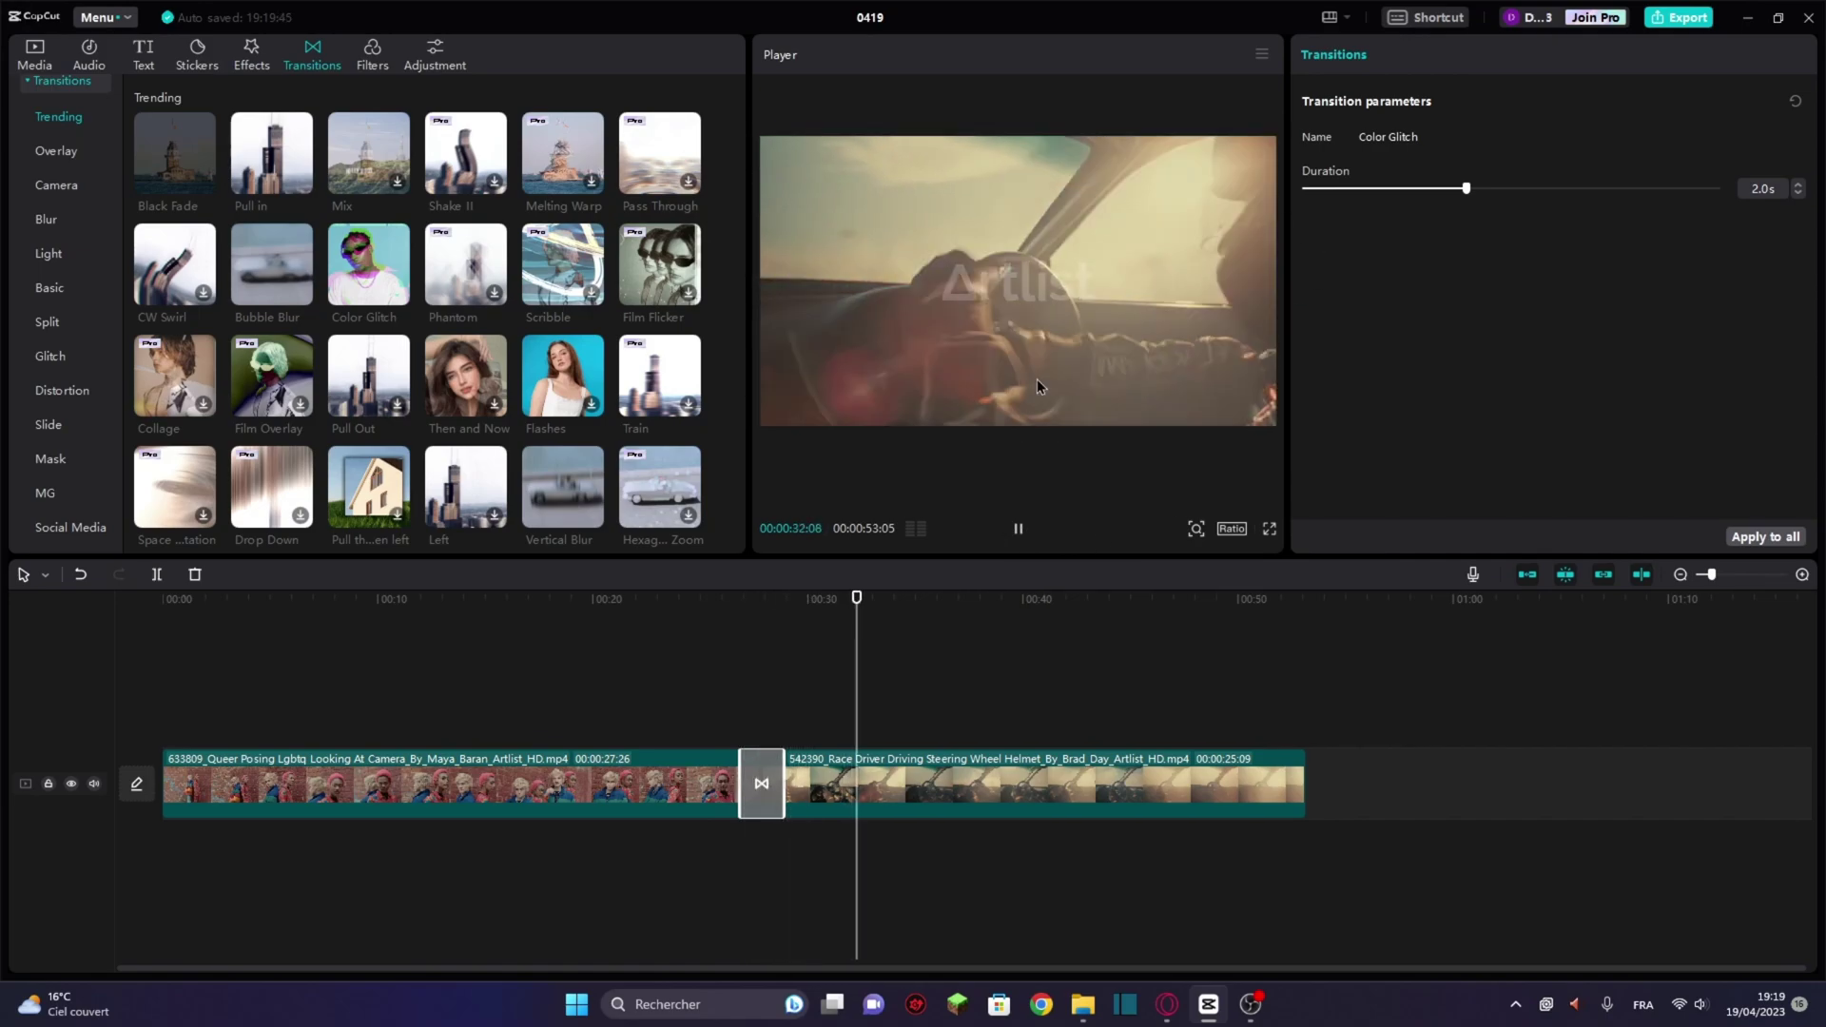
left_click(1018, 528)
Add a custom adjustment layer and stretch it from the start of the timeline to the transition
left_click(234, 686)
left_click(234, 781)
left_click(200, 175)
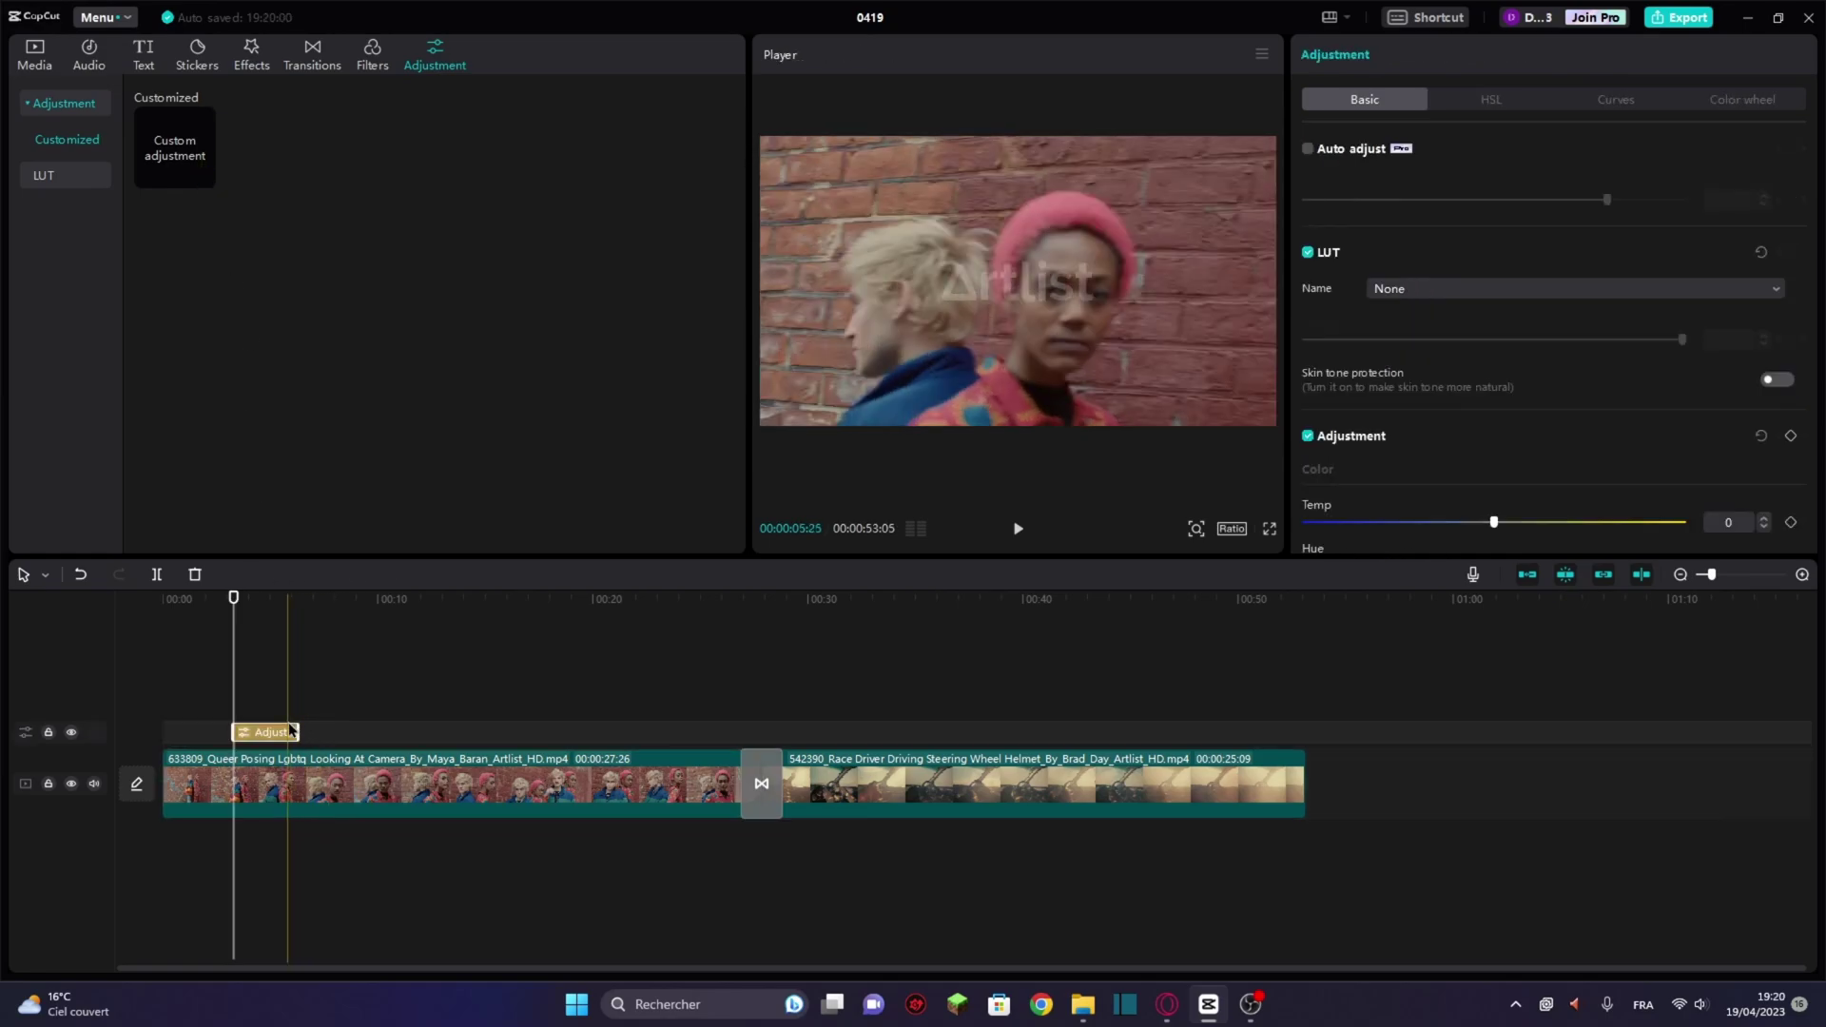
left_click_drag(292, 730, 731, 768)
left_click_drag(233, 731, 163, 732)
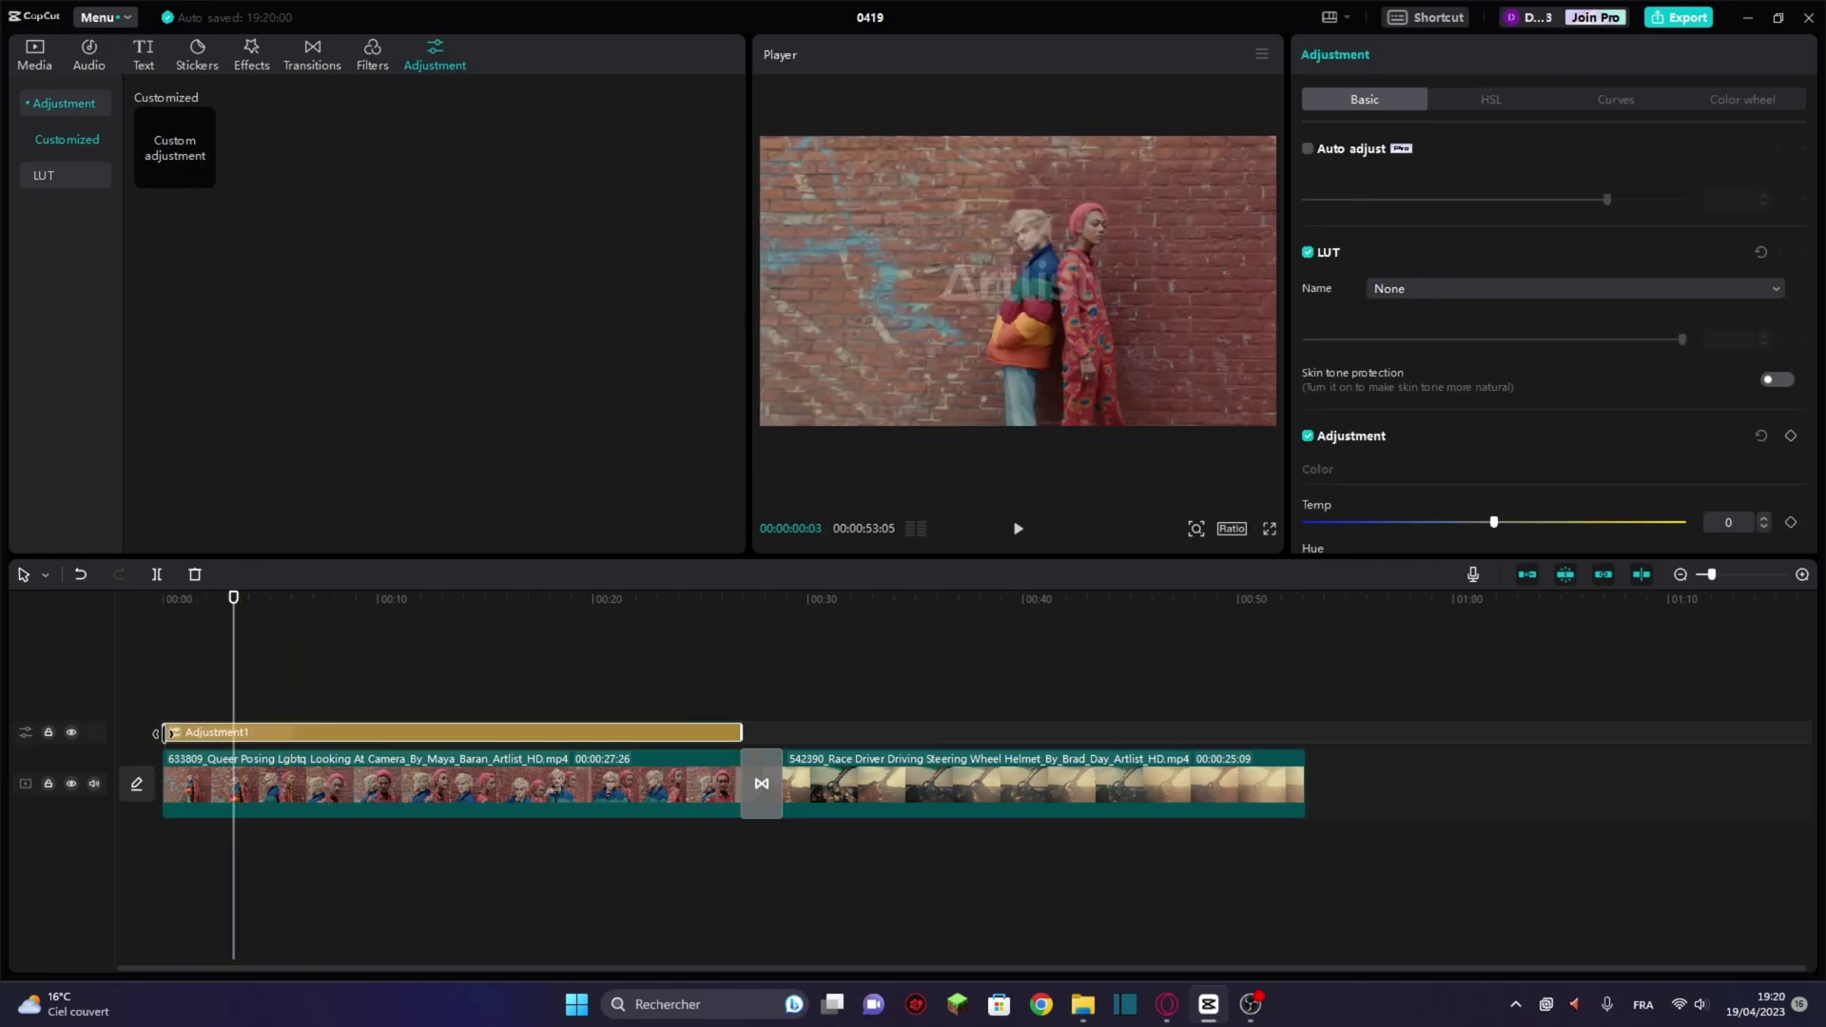
left_click(173, 667)
left_click(404, 737)
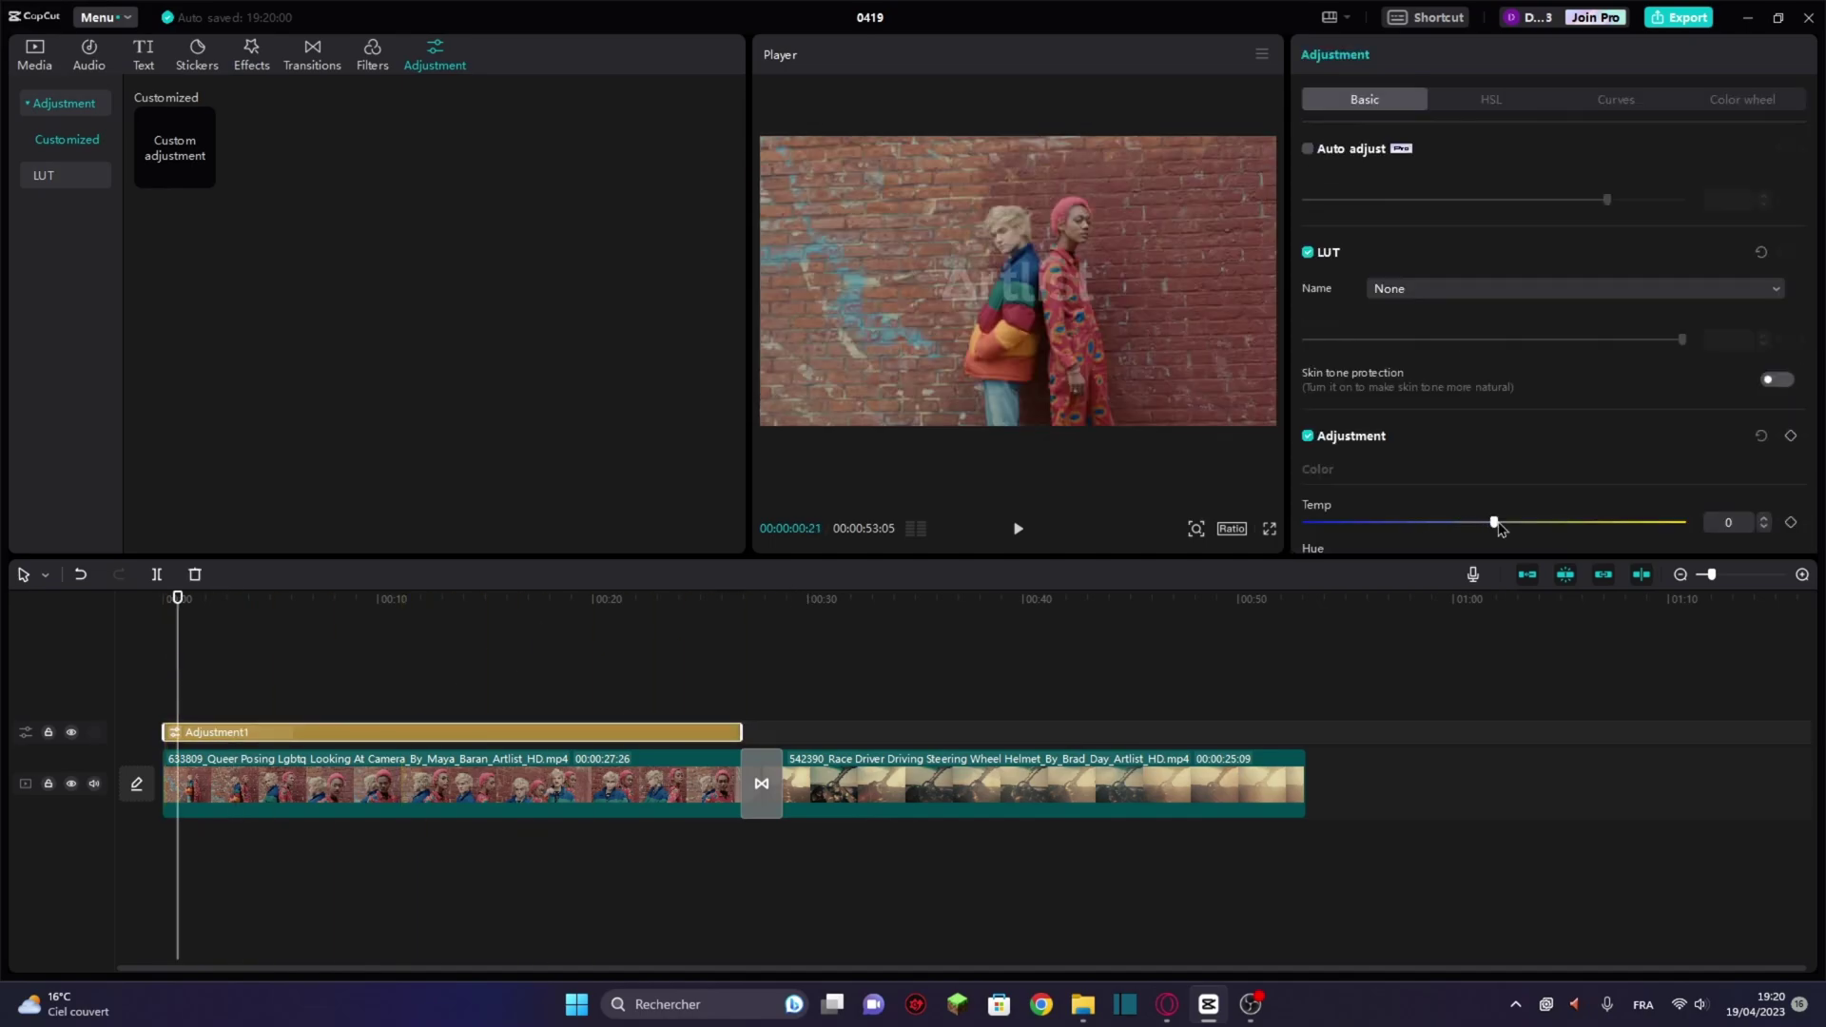
Preview the first clip with the adjustment layer's saturation set to -50 and delete the layer
left_click_drag(1353, 574, 1496, 549)
left_click_drag(1369, 331, 1264, 374)
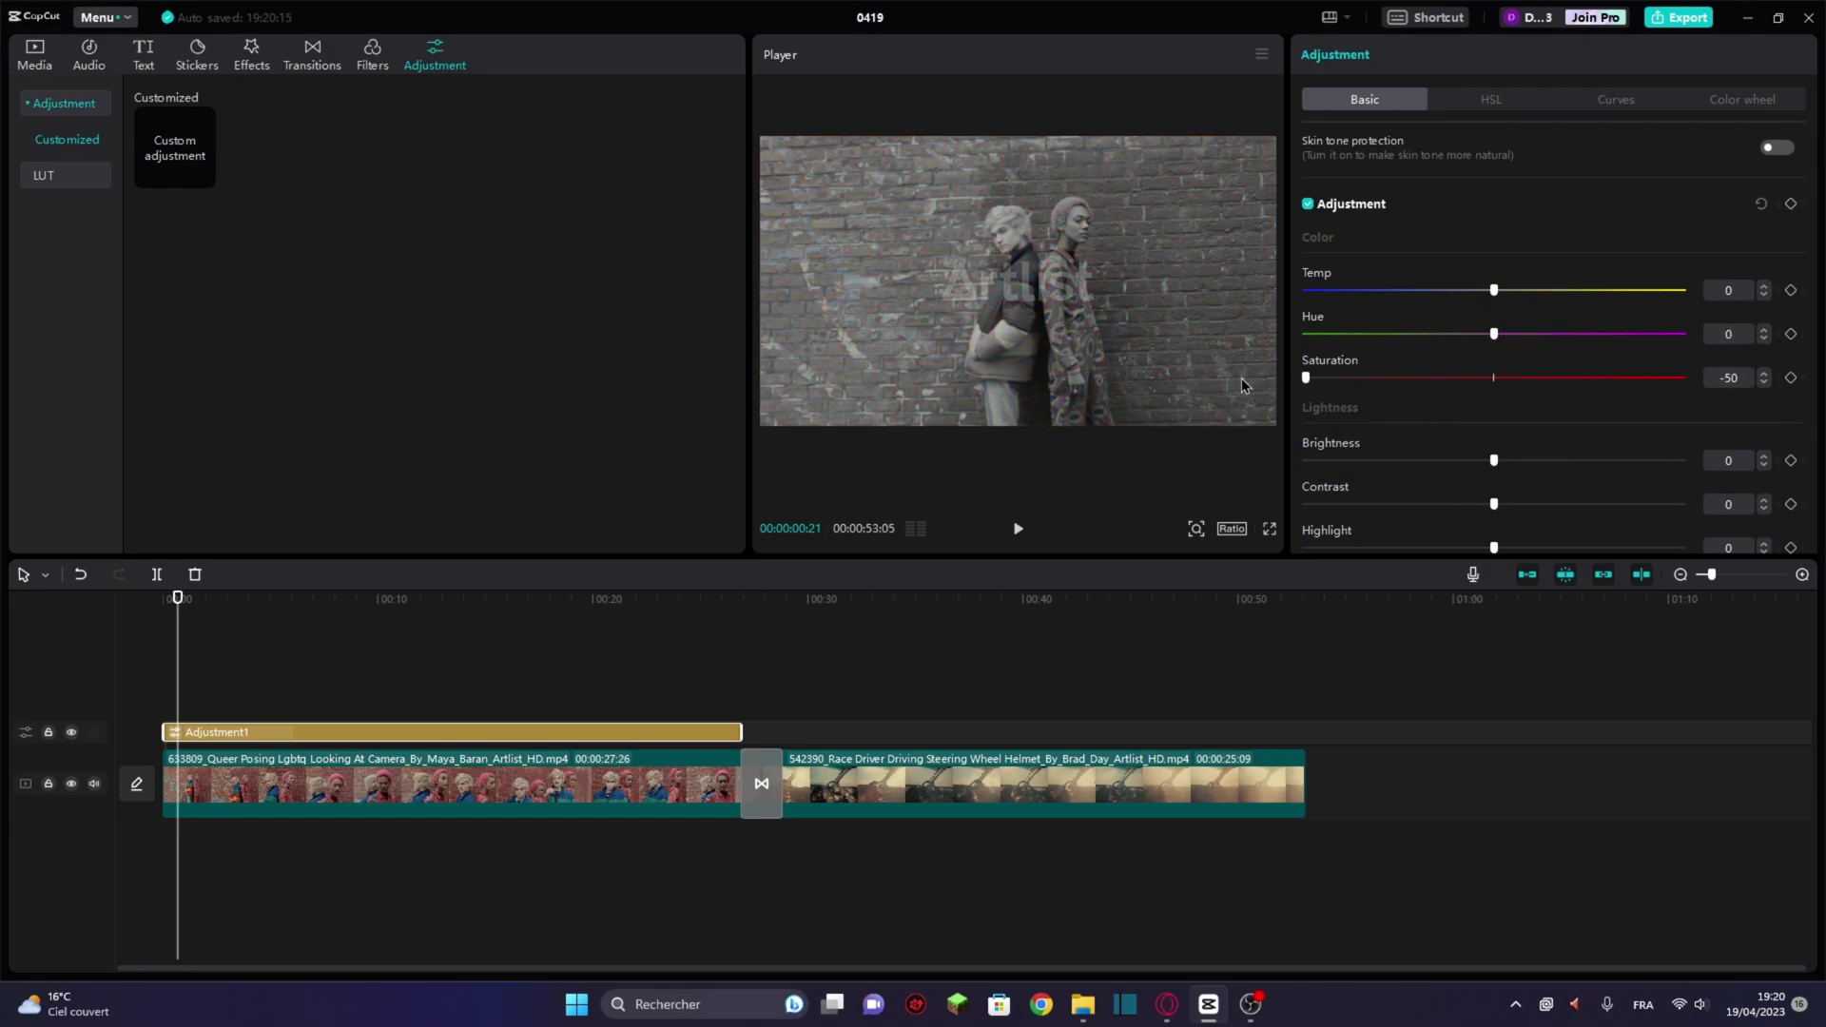
left_click(187, 695)
left_click_drag(190, 695, 714, 725)
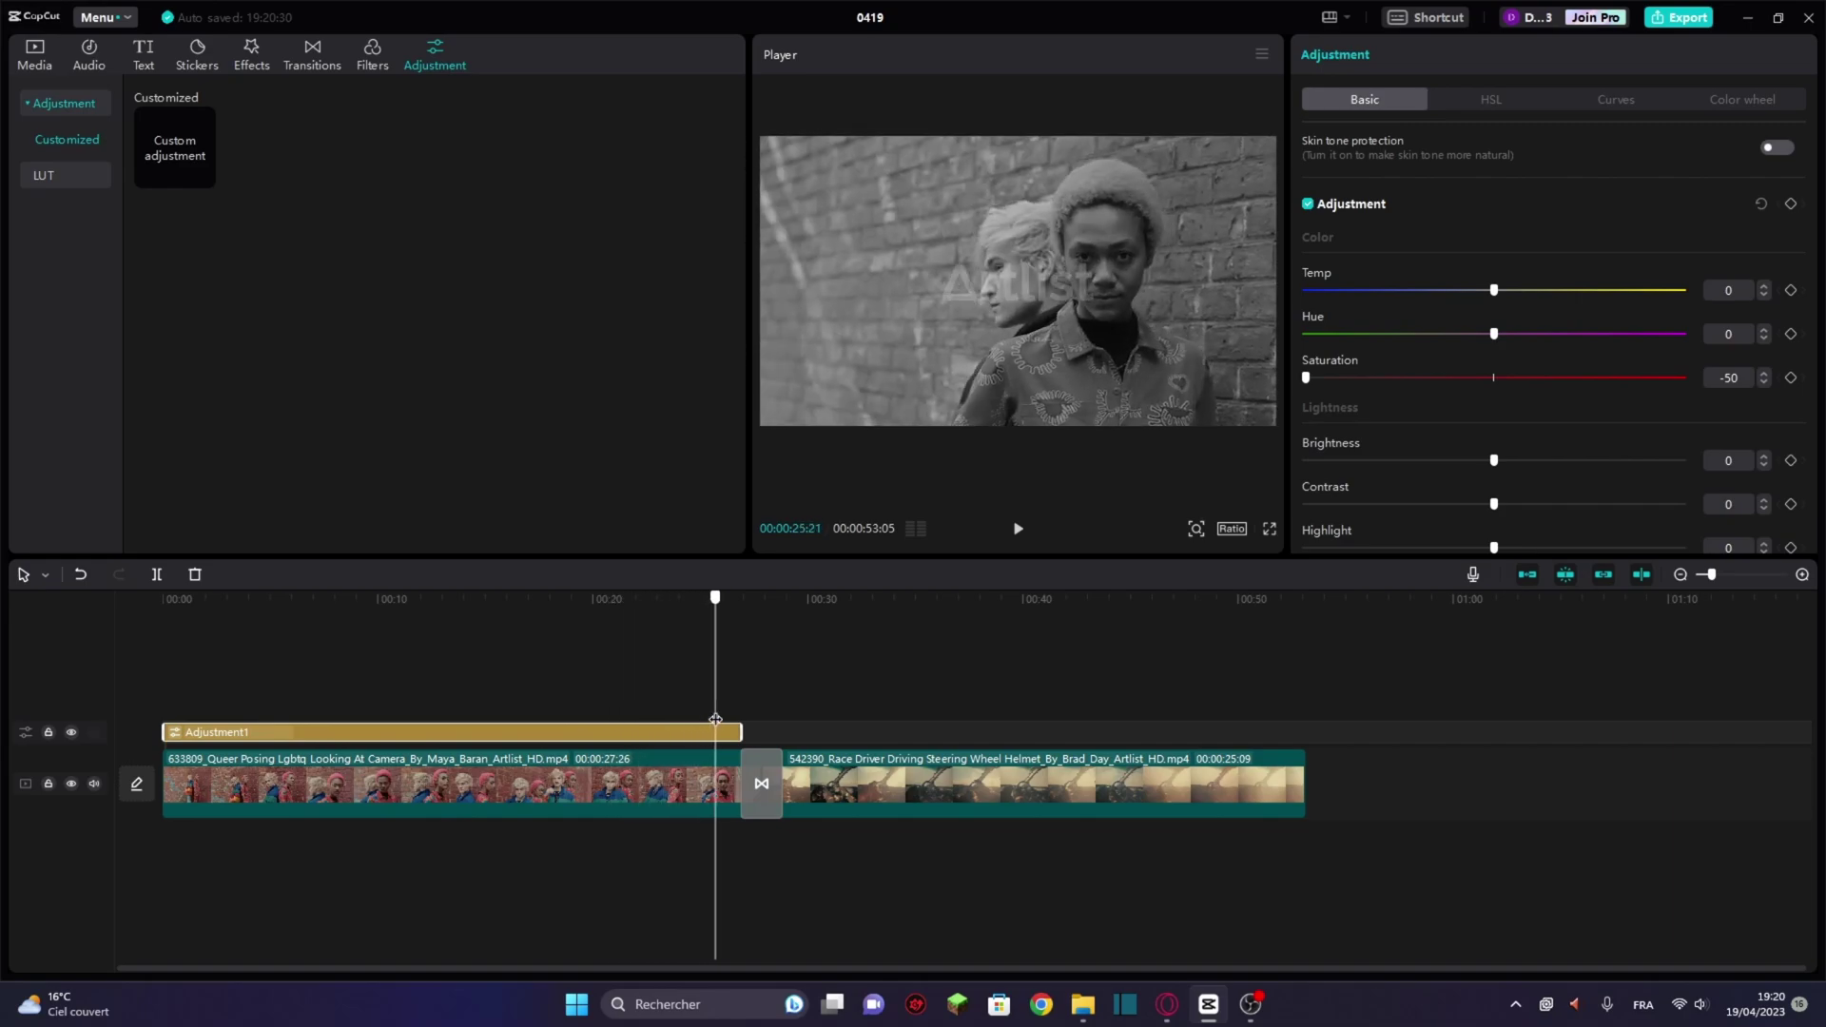
left_click(195, 575)
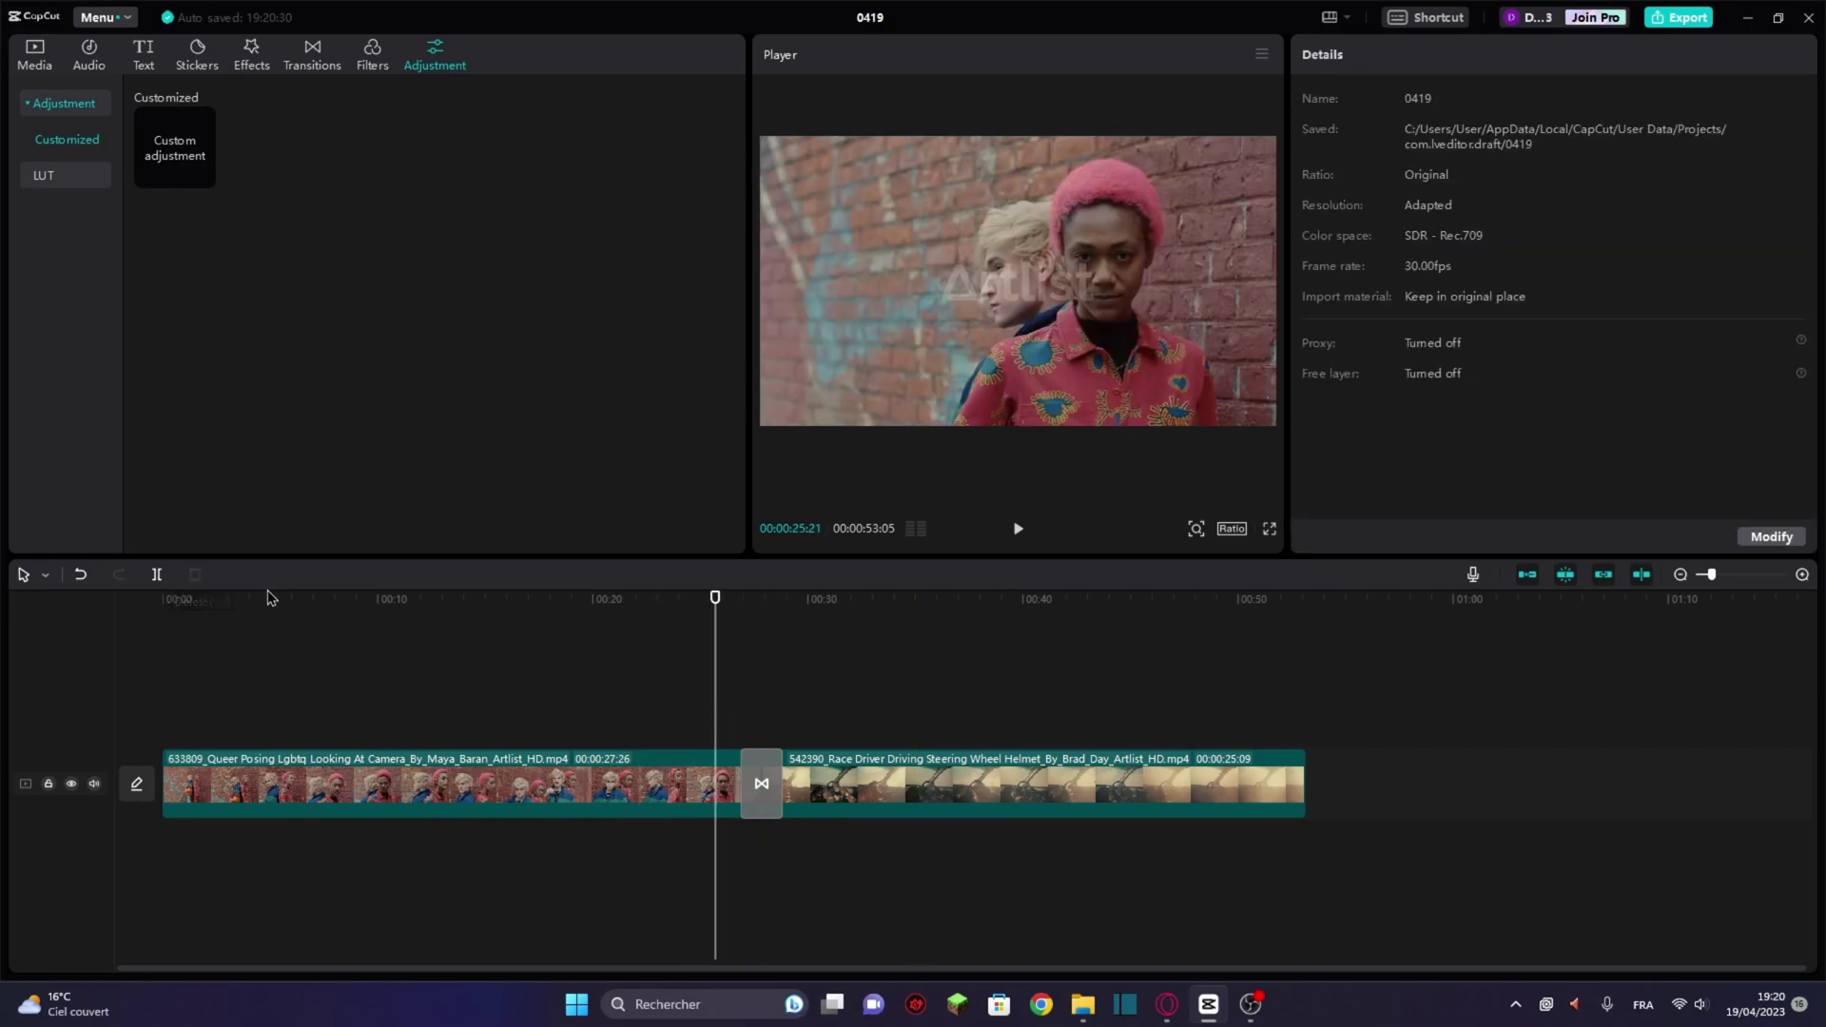
Split the first clip at about 14 and 18.5 seconds and delete the segment between the cuts
left_click(35, 55)
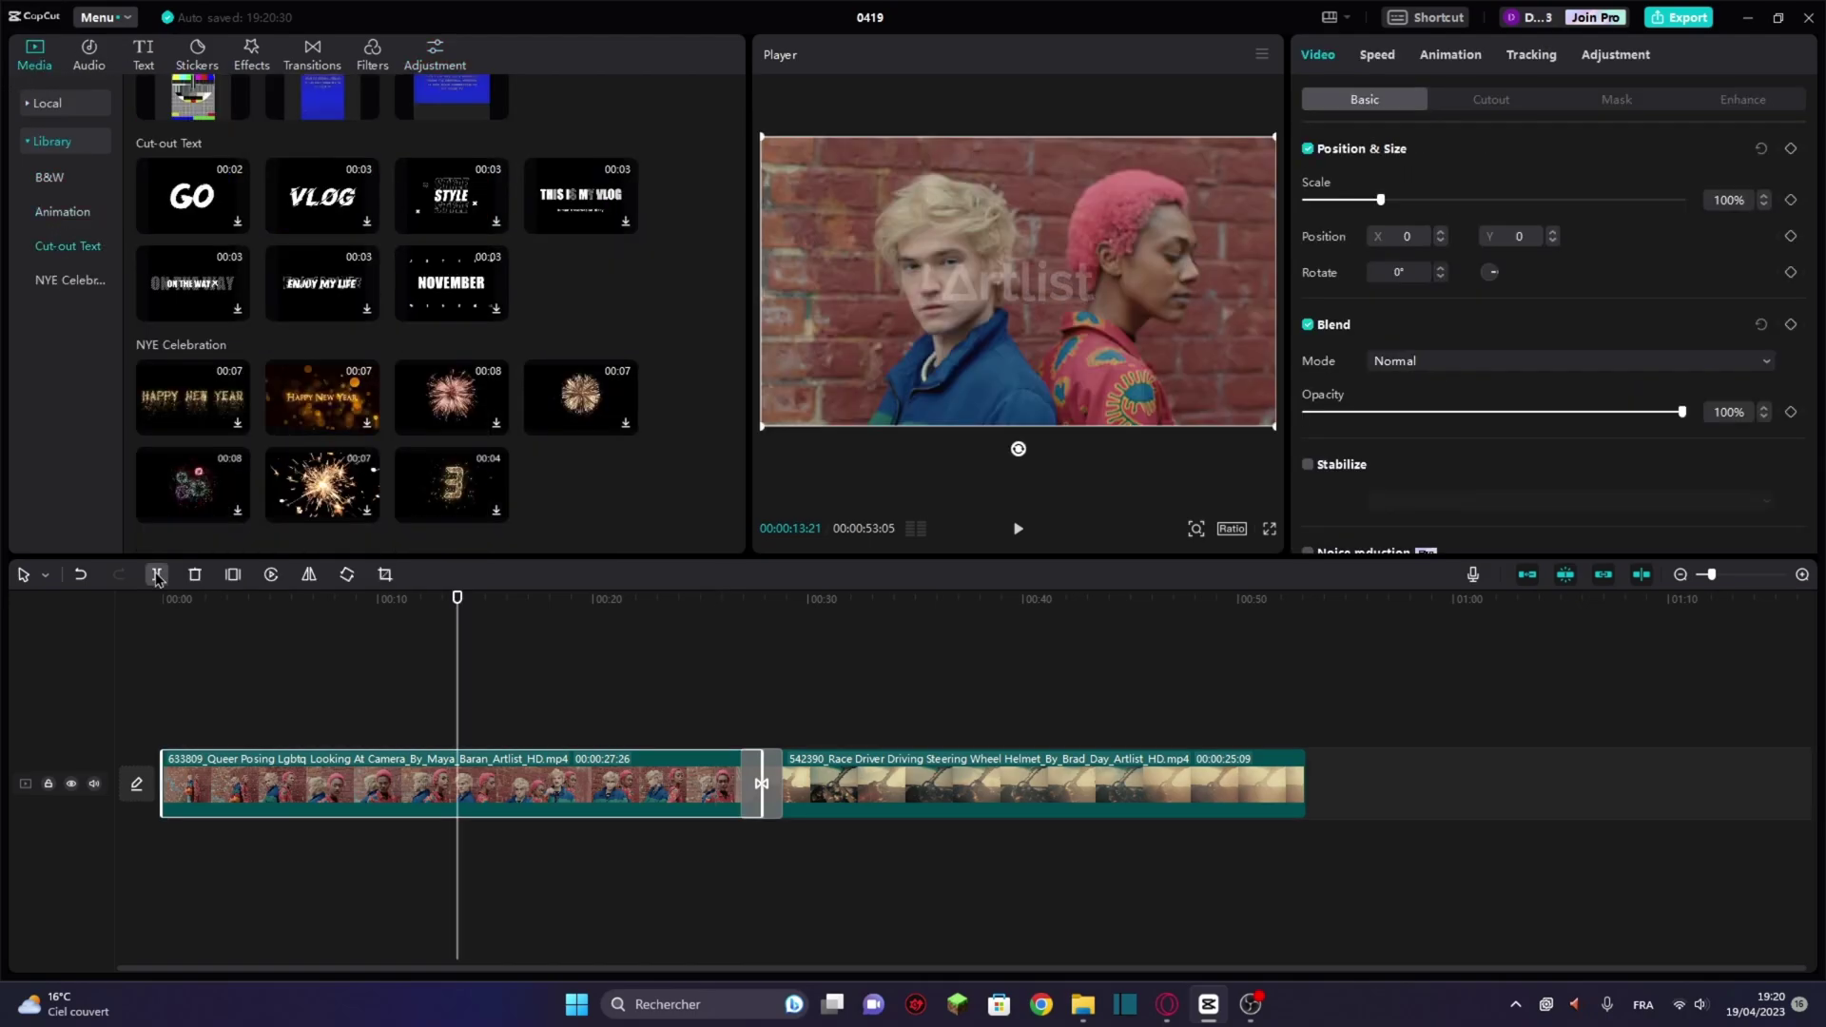
left_click(157, 575)
left_click_drag(458, 694, 562, 701)
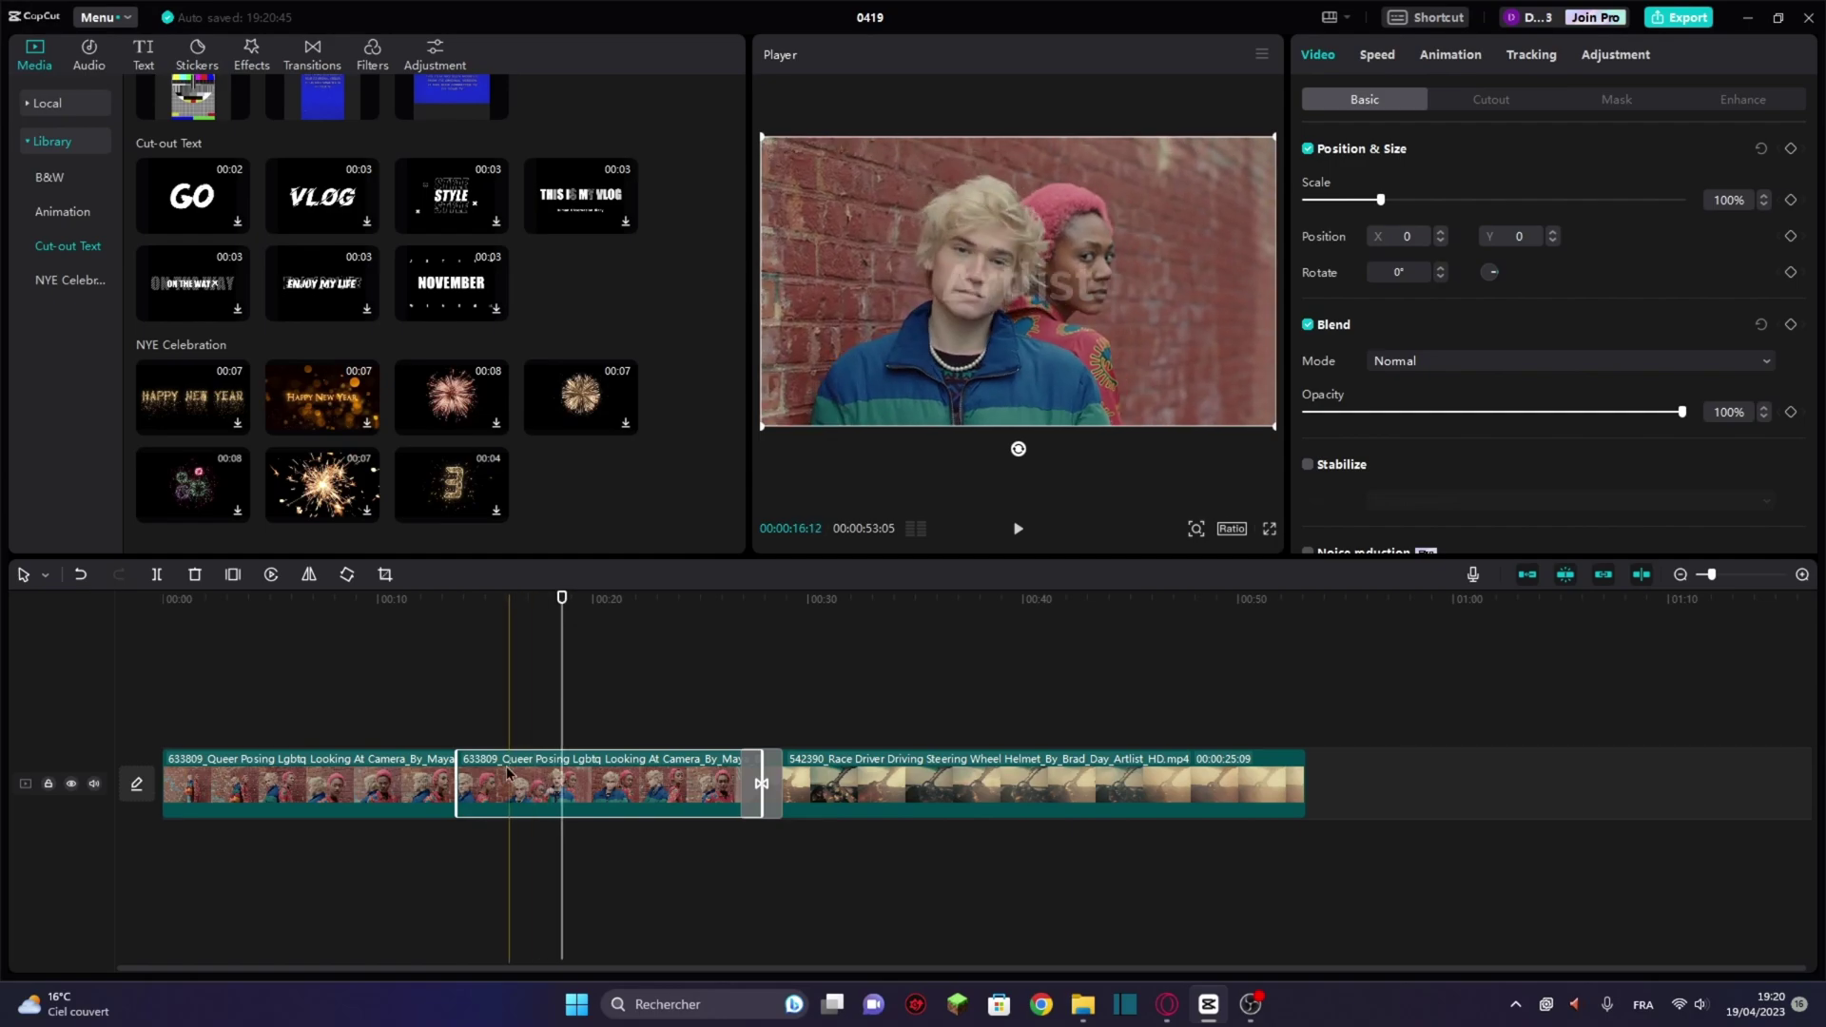
left_click(157, 575)
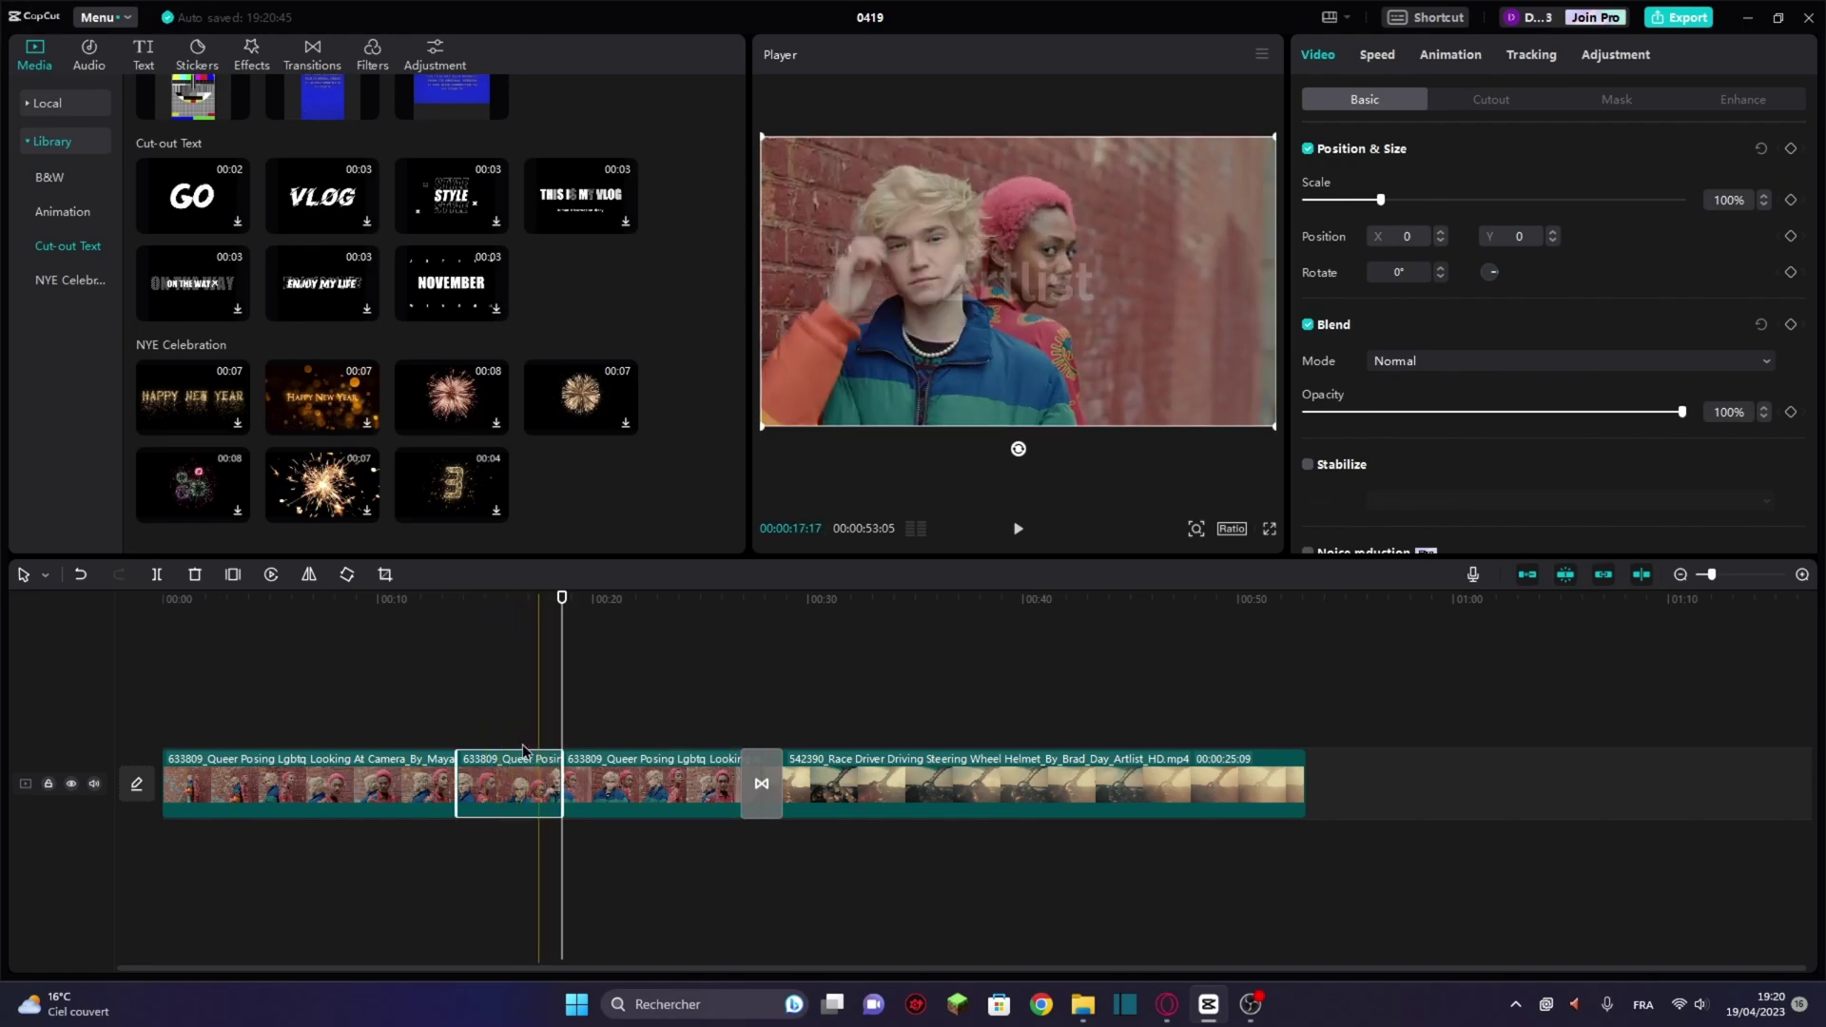
left_click(195, 574)
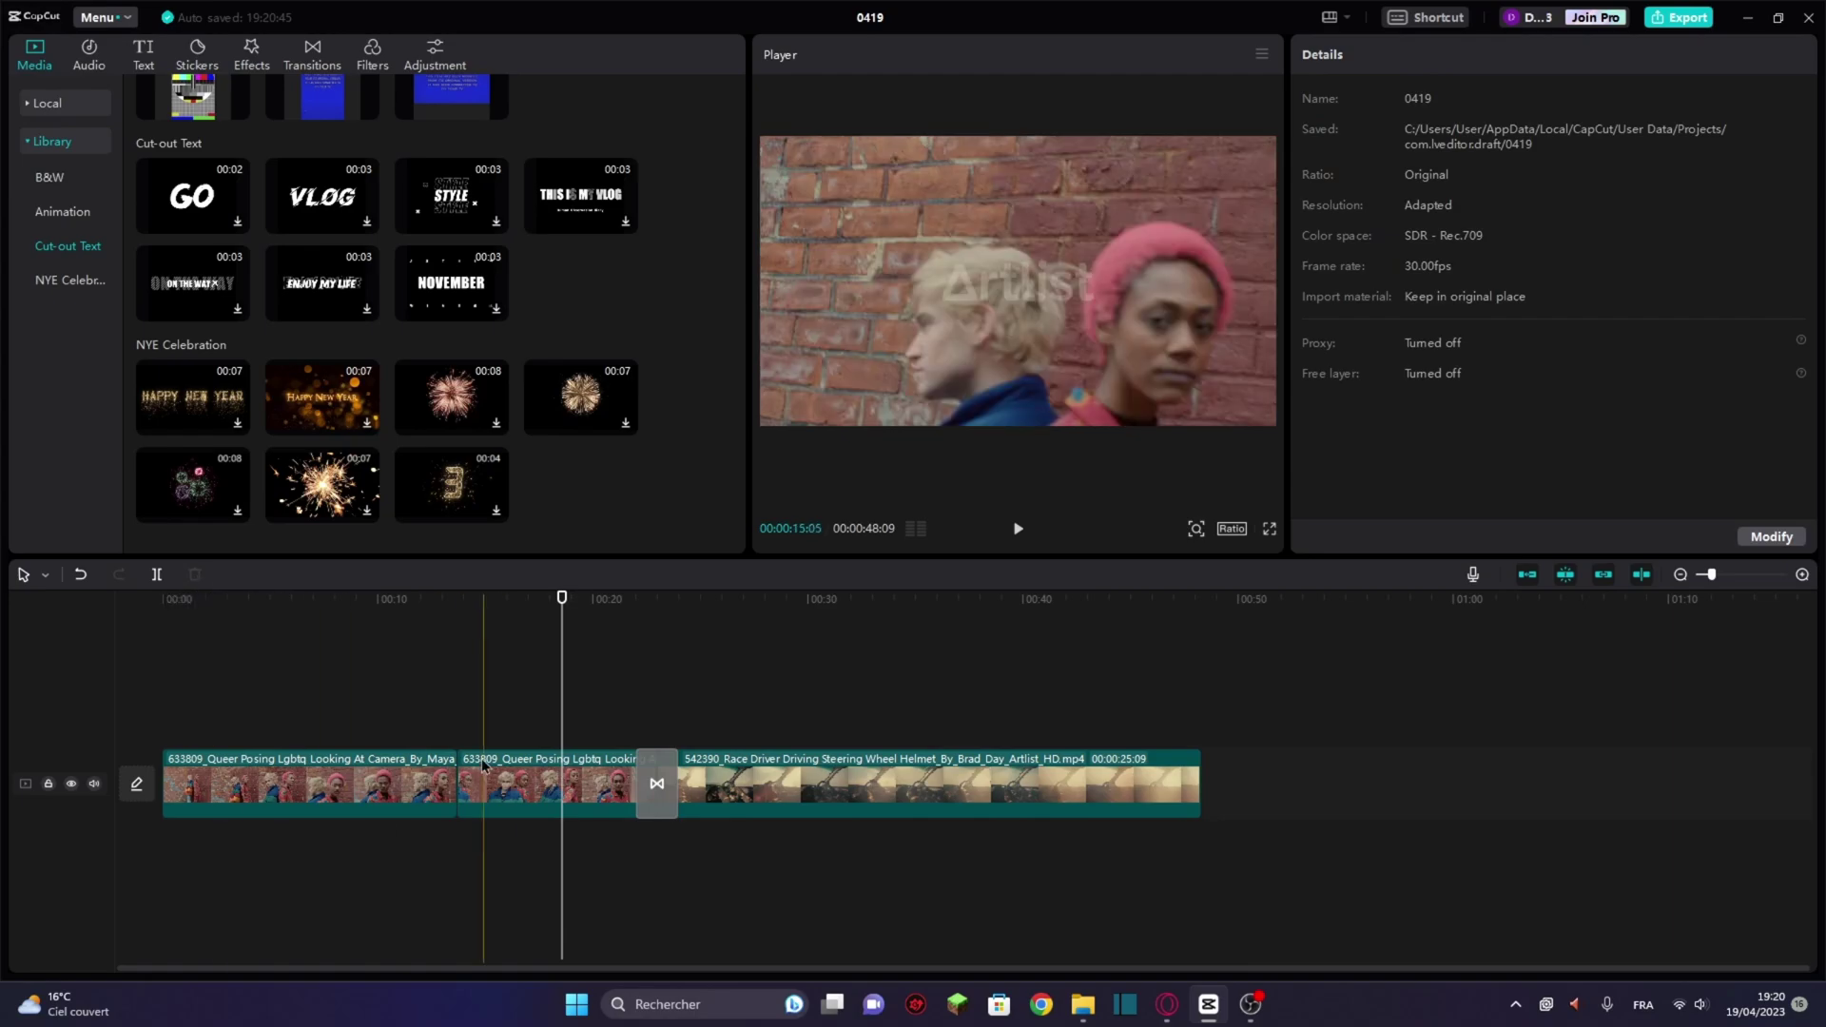
Try out the main track magnet by toggling it and moving the last two segments apart on the timeline
left_click(439, 735)
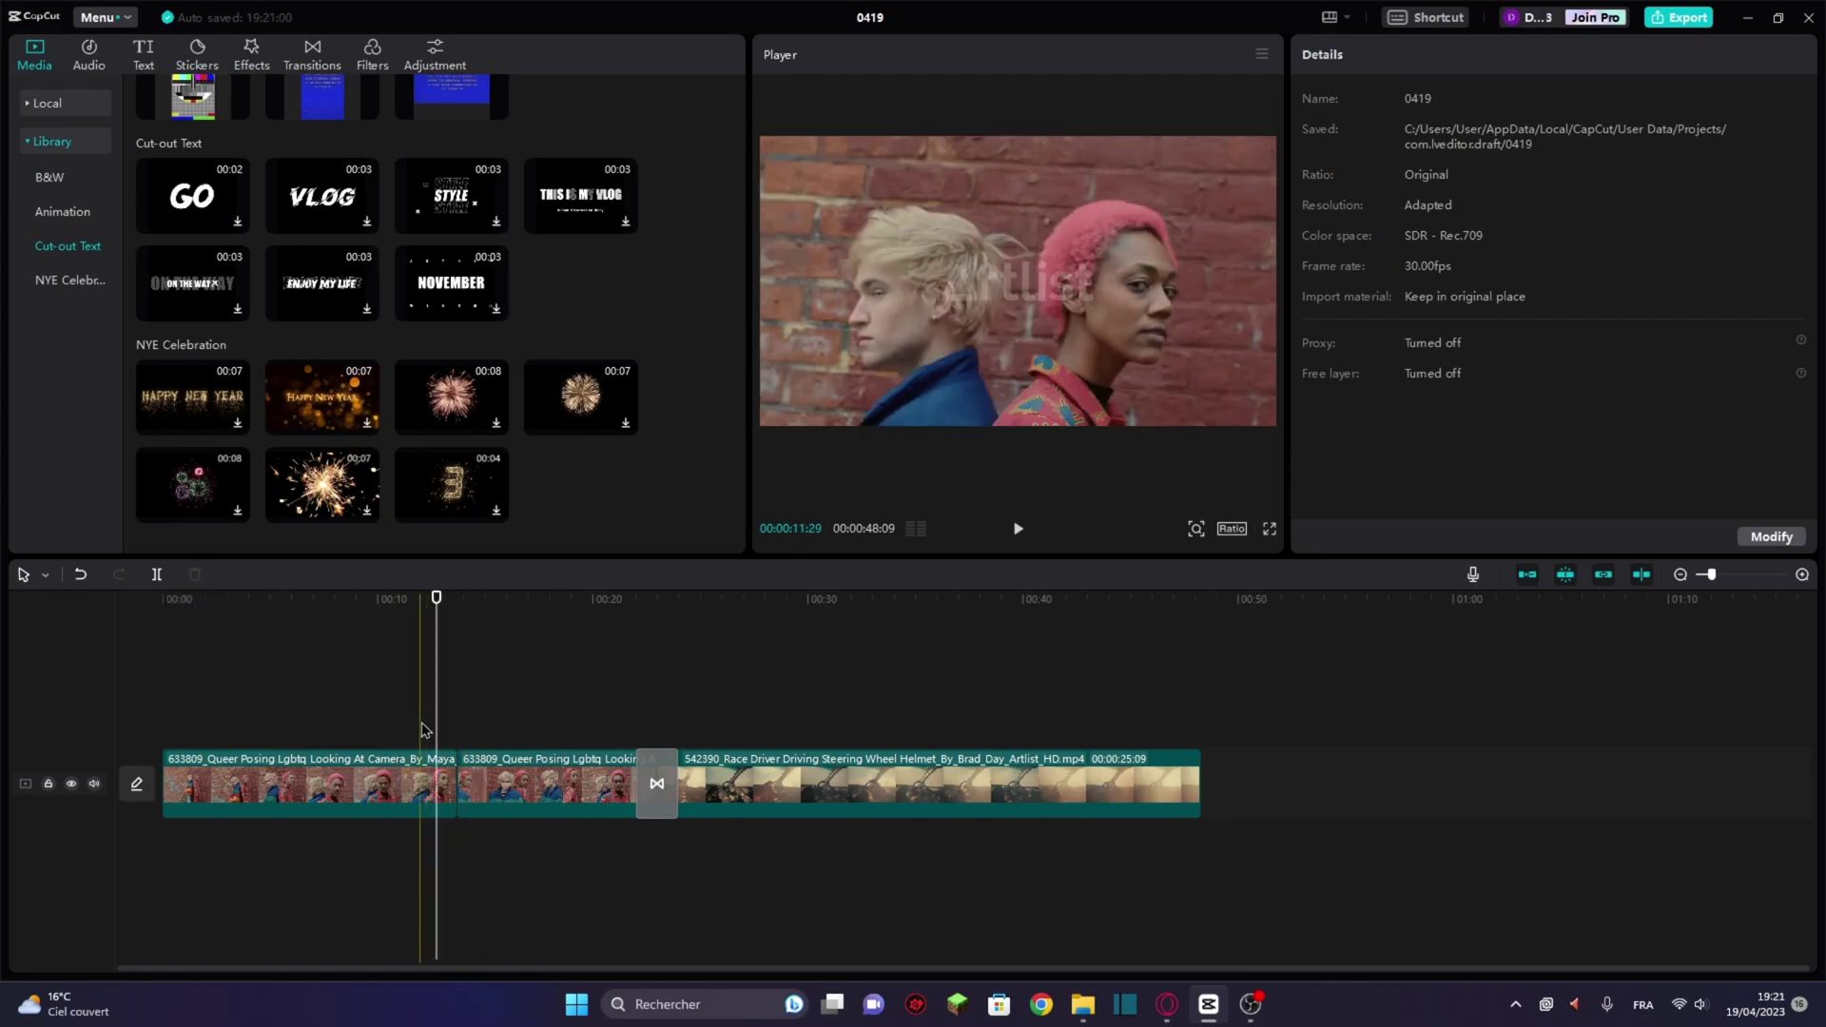
left_click(1527, 574)
left_click_drag(1059, 777, 1280, 778)
left_click_drag(620, 789, 720, 790)
left_click(1527, 574)
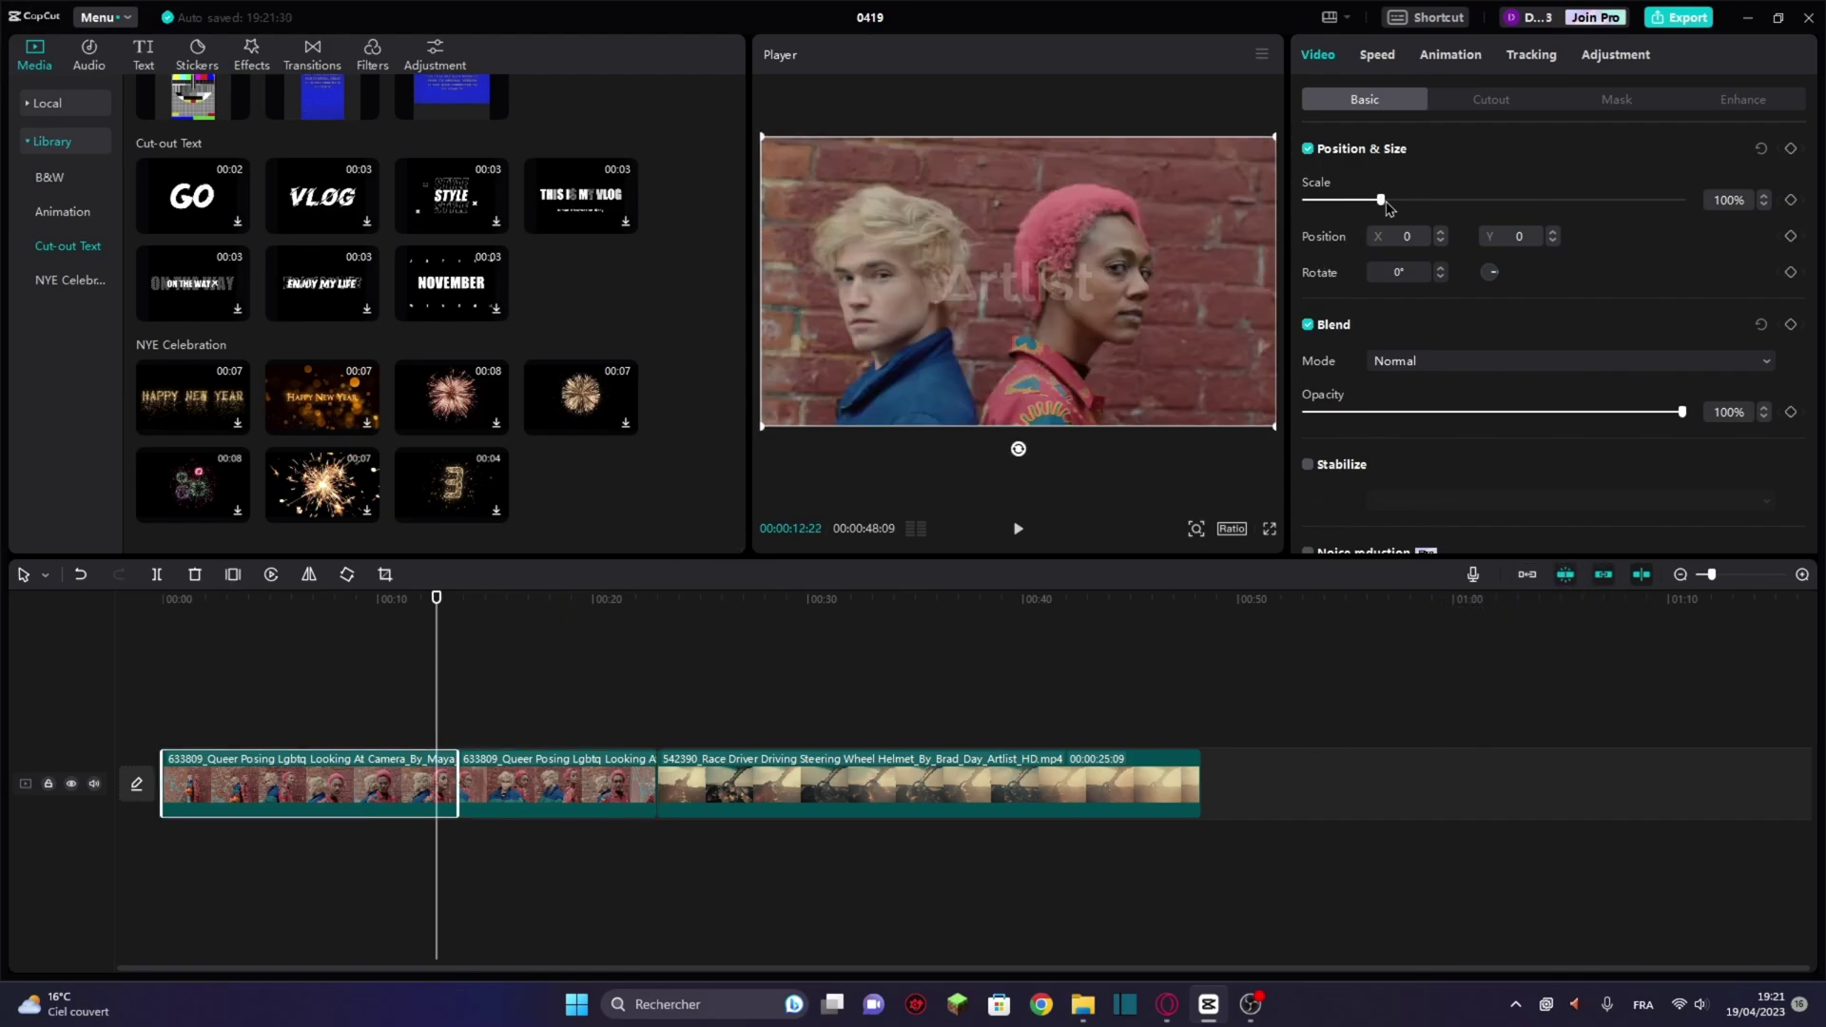
Set the first segment's scale to 101% and split it at about 11 seconds
mouse_move(1386, 204)
left_mouse_down()
mouse_move(1419, 206)
mouse_move(1380, 201)
left_mouse_up()
left_click(398, 807)
key("ctrl+b")
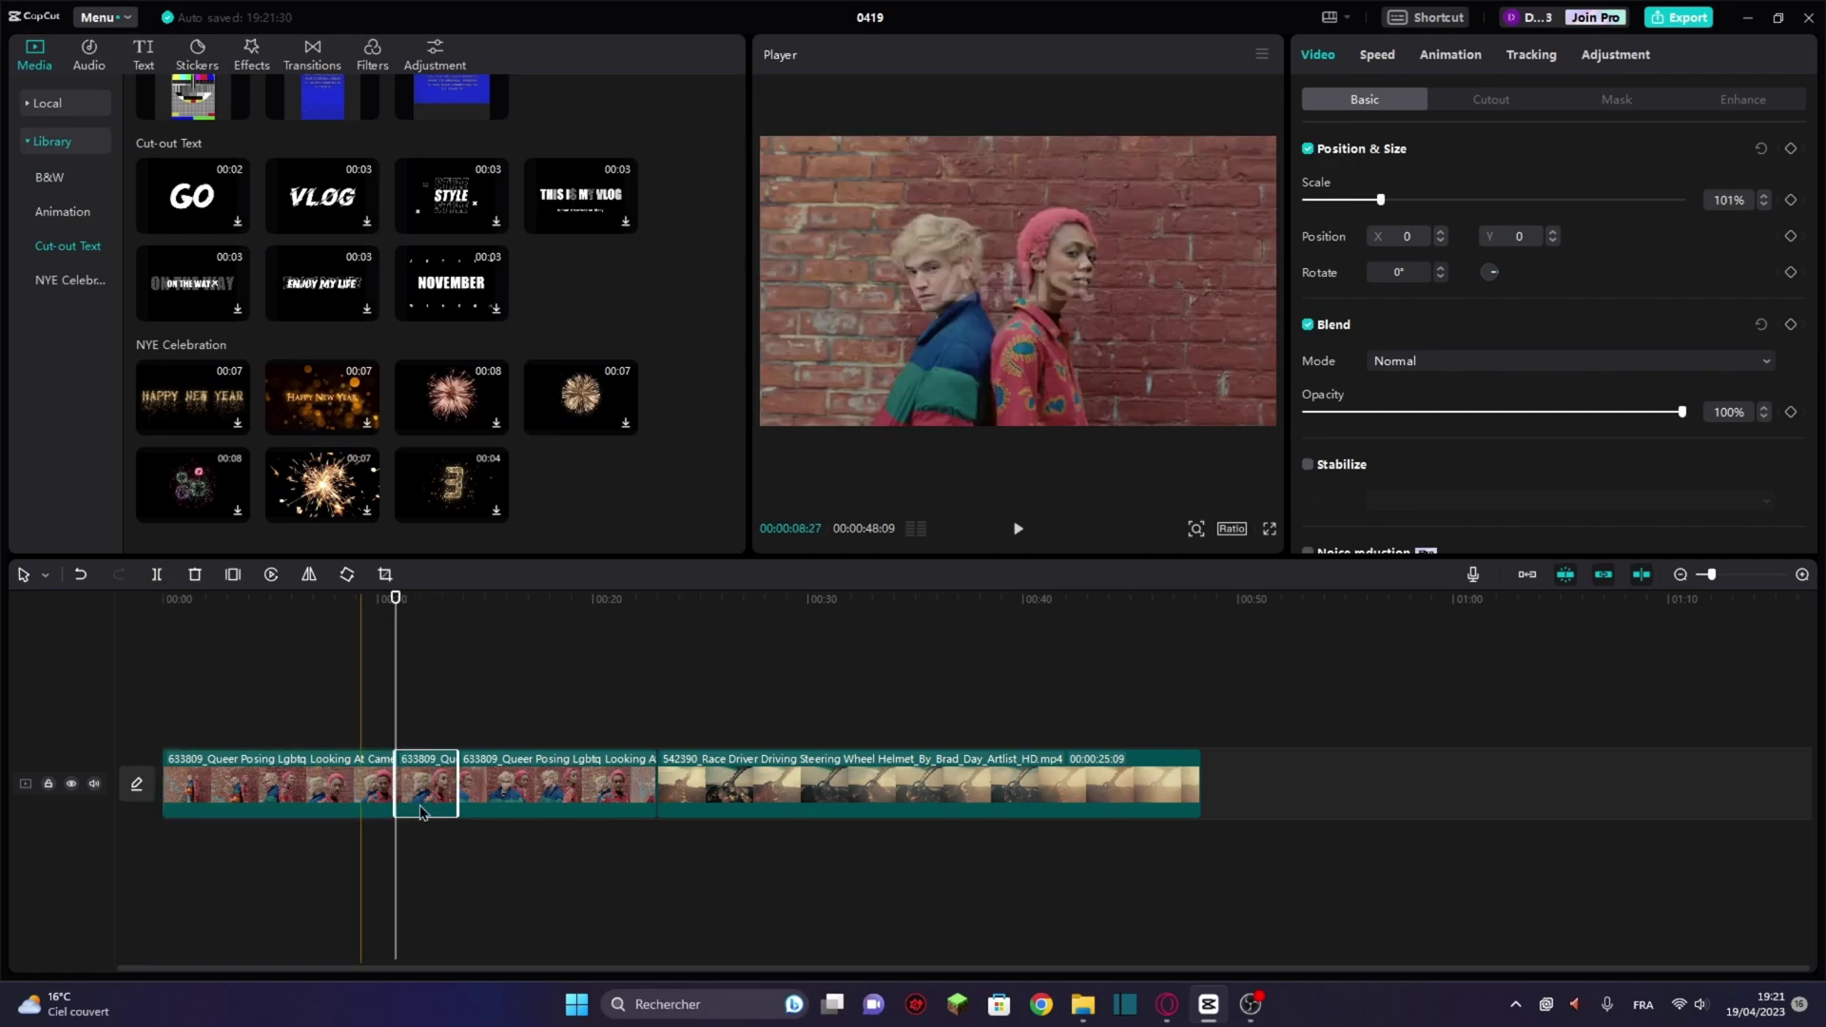
Scale up the short segment after the new cut for a zoom-in and play it back from just before
left_click(425, 794)
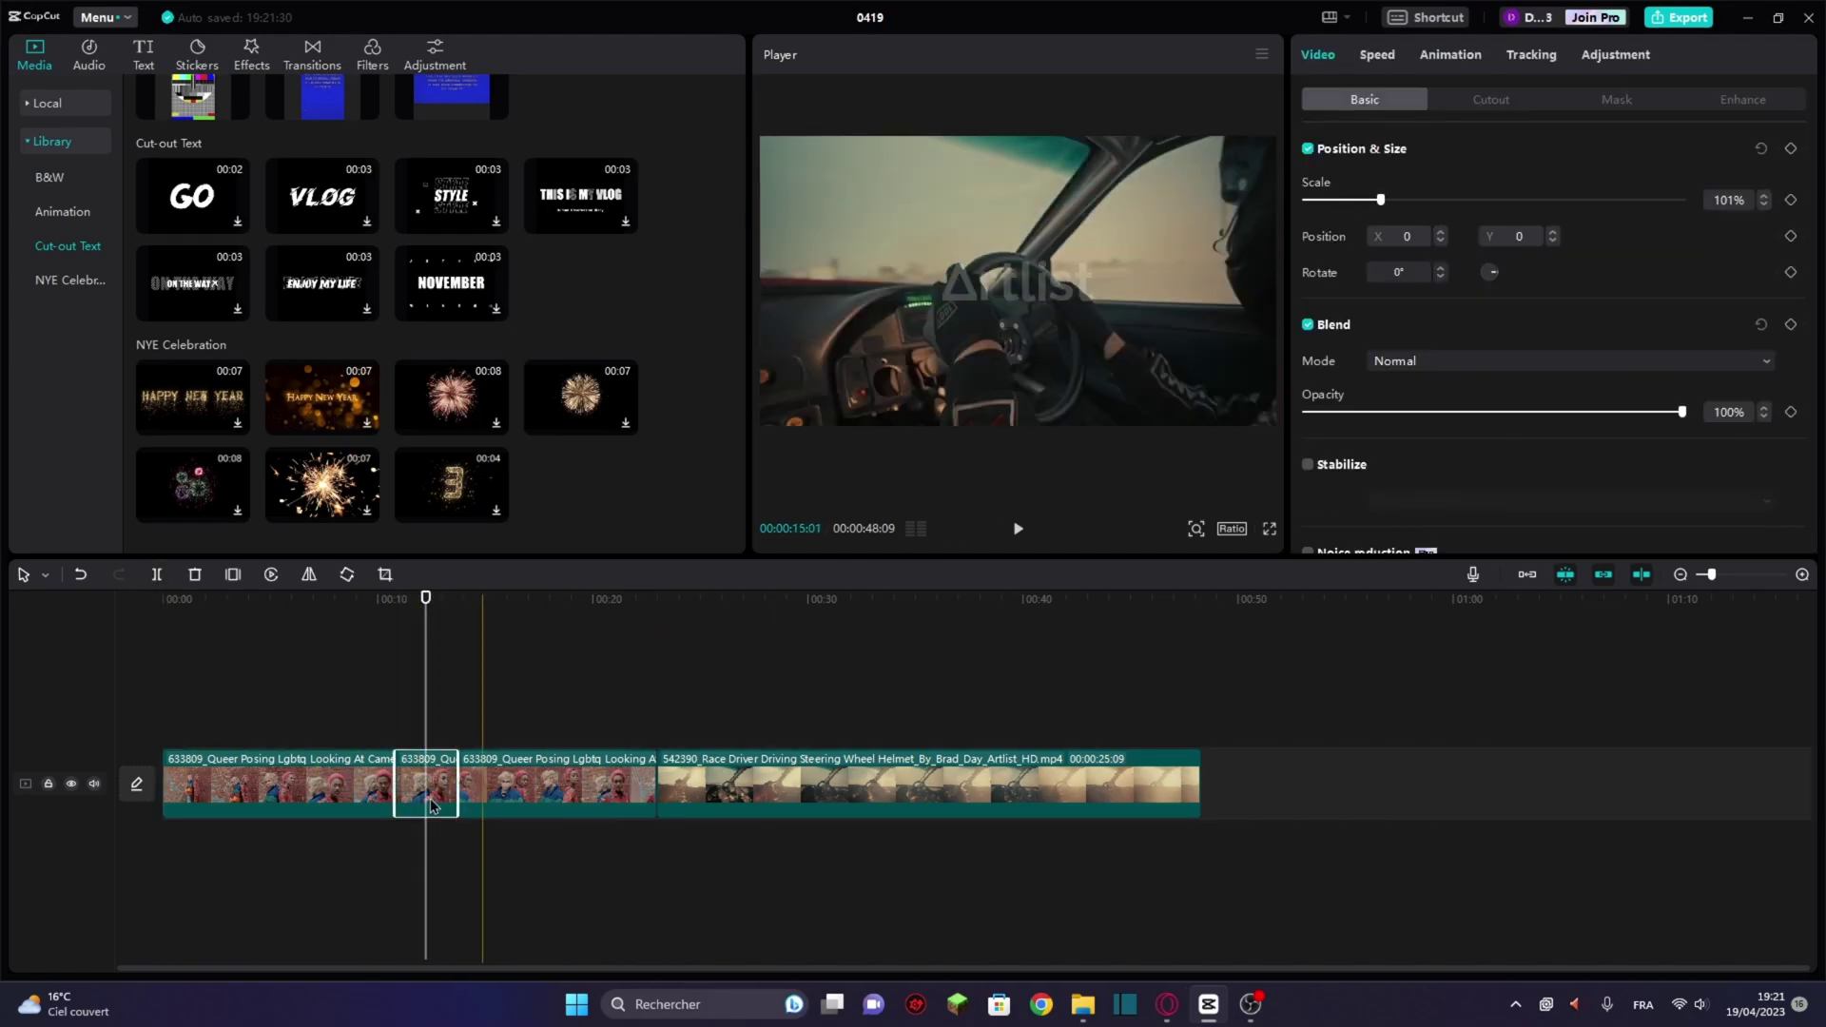
left_click_drag(1380, 200, 1423, 208)
left_click_drag(426, 599, 322, 599)
left_click(1019, 528)
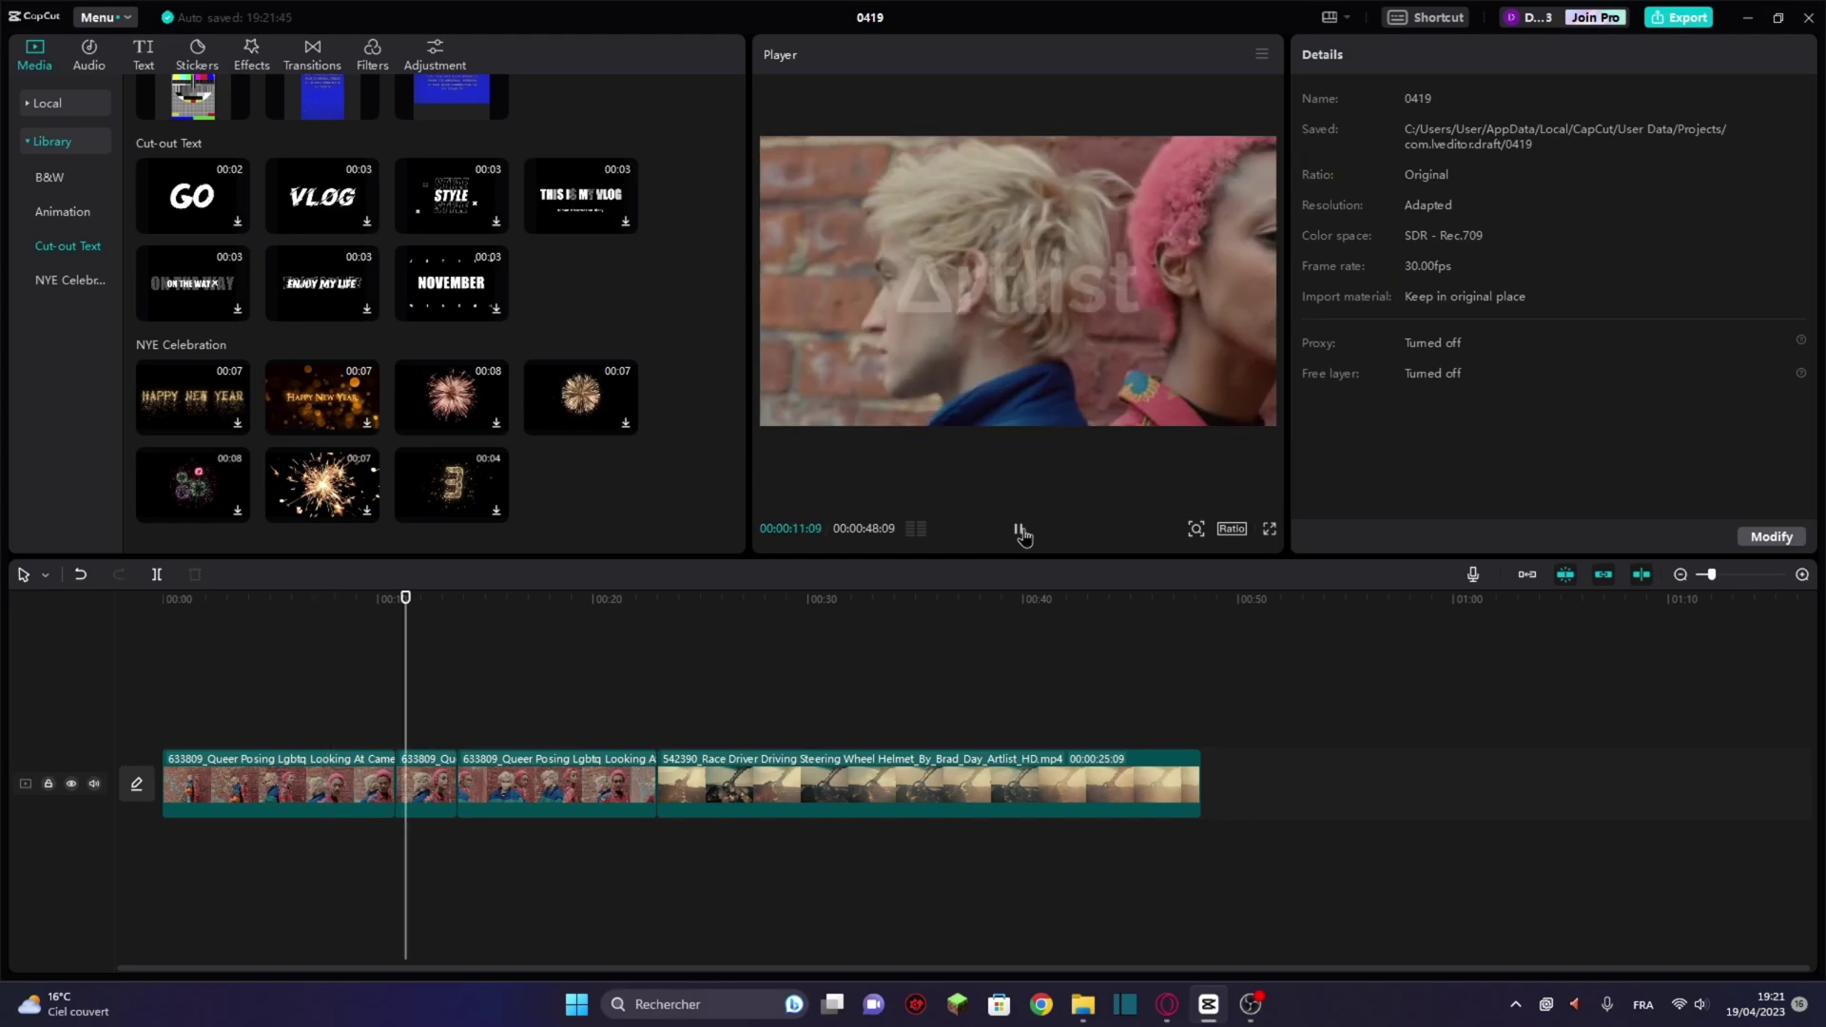
left_click(89, 54)
key("space")
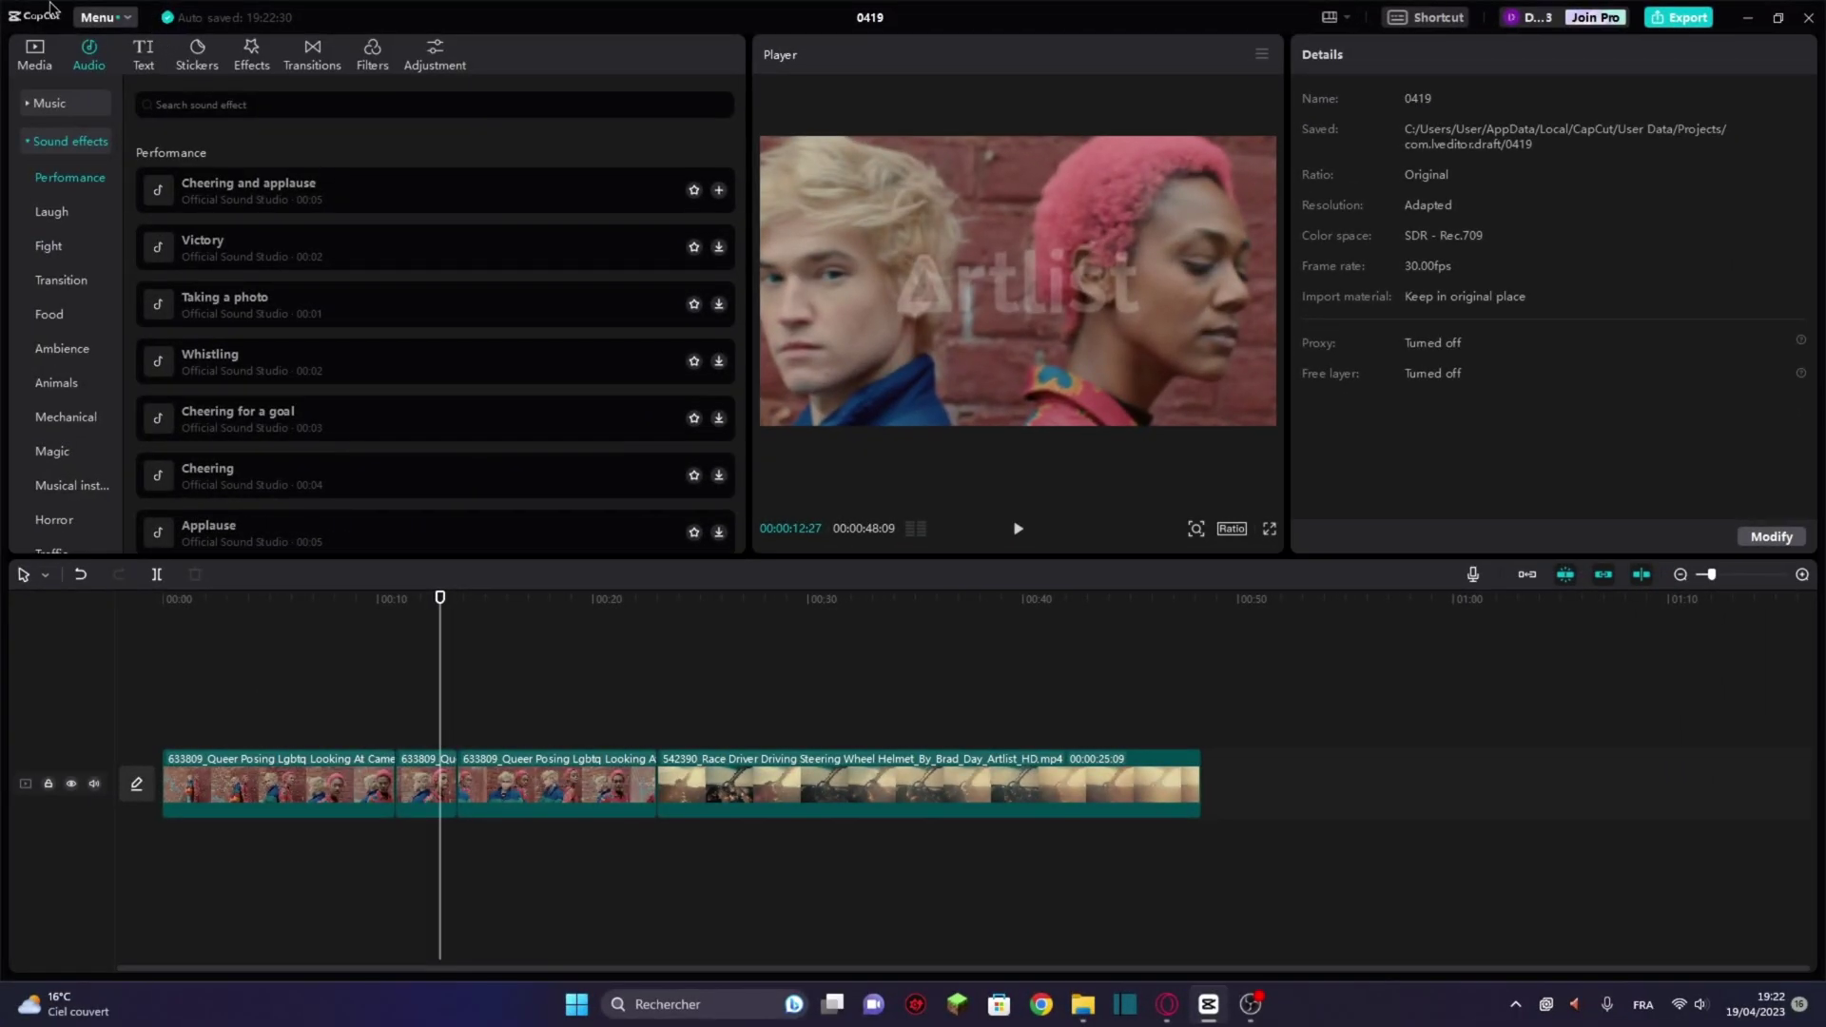
Add a default text clip at about 15 seconds above the third segment
left_click(489, 782)
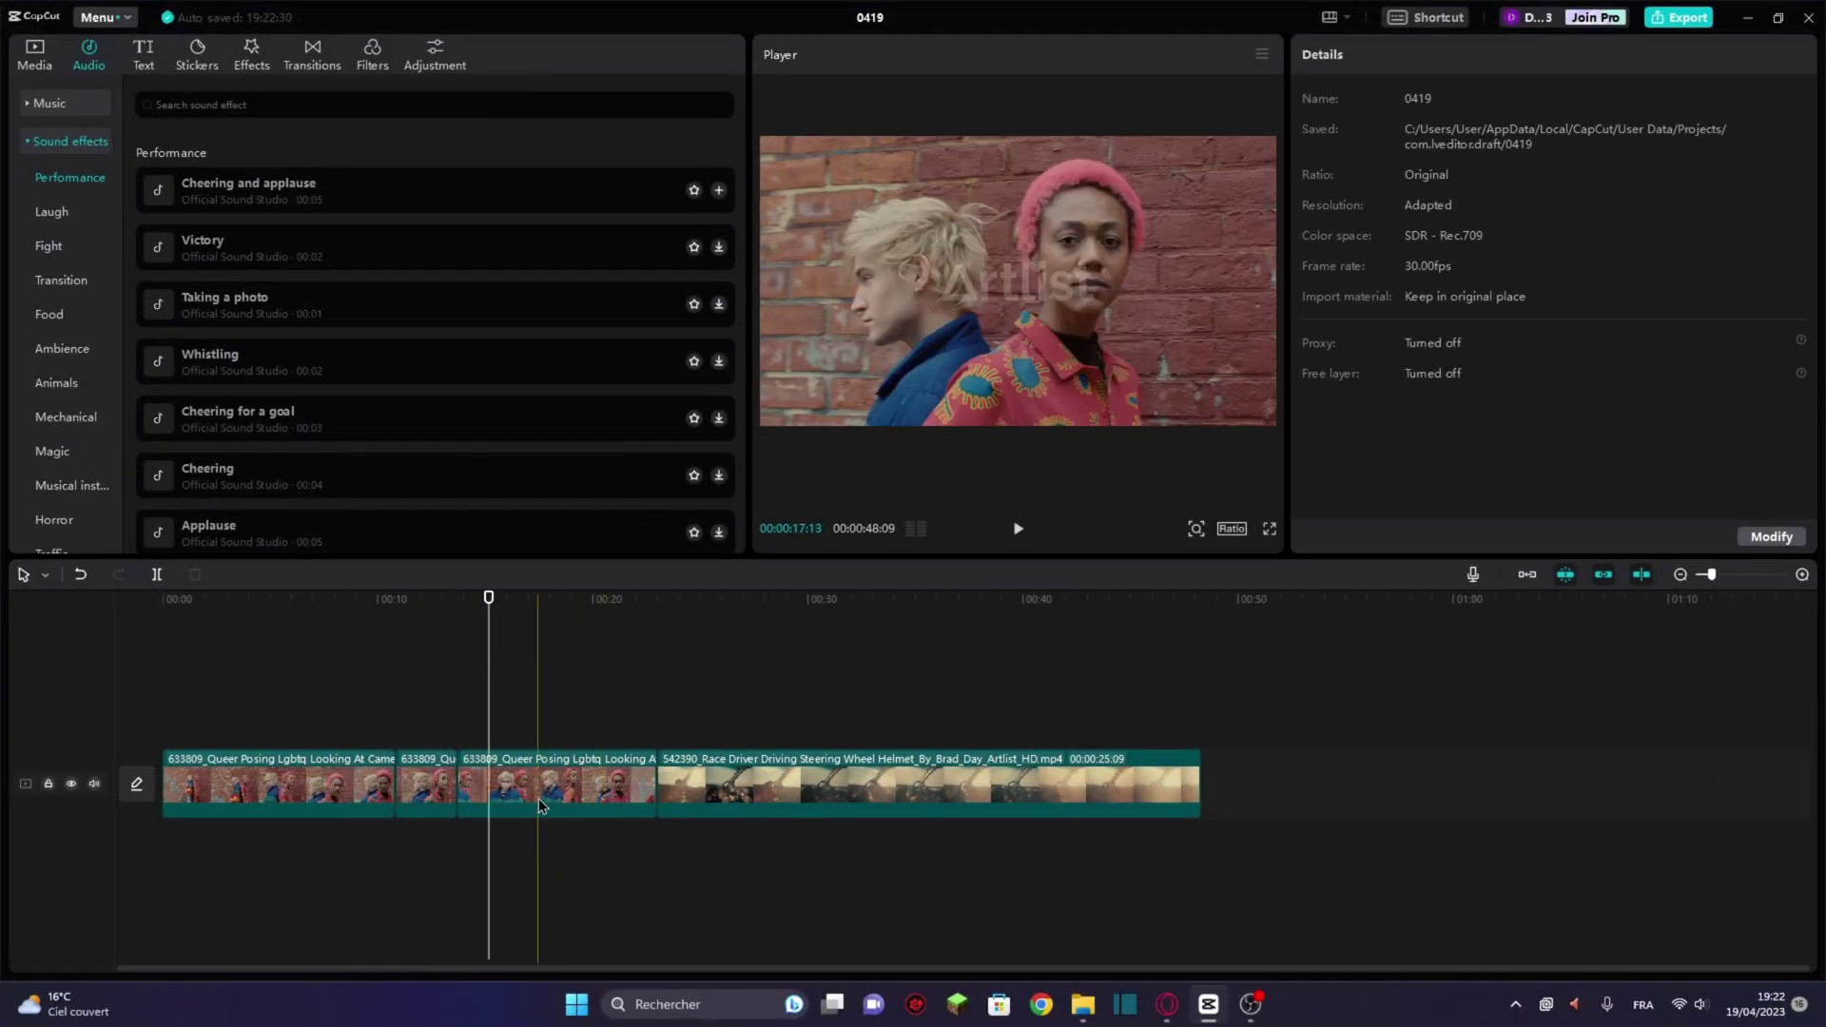
left_click(139, 59)
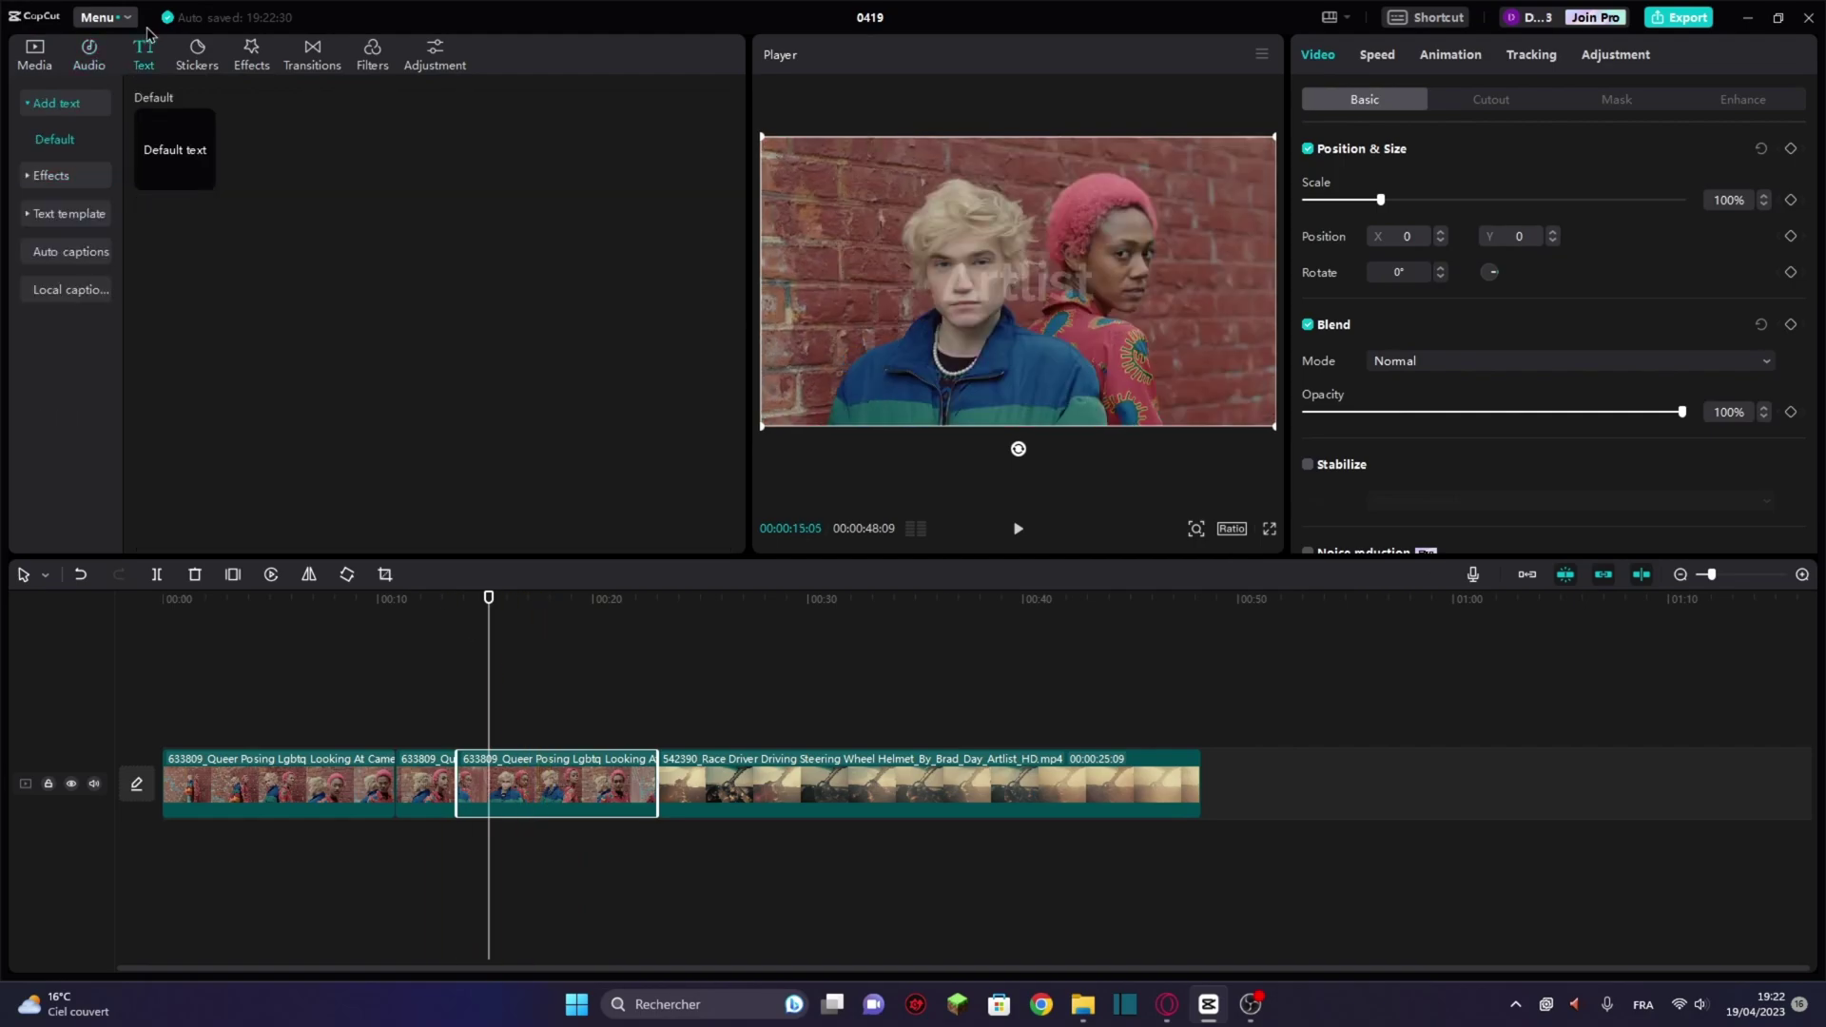
left_click(201, 178)
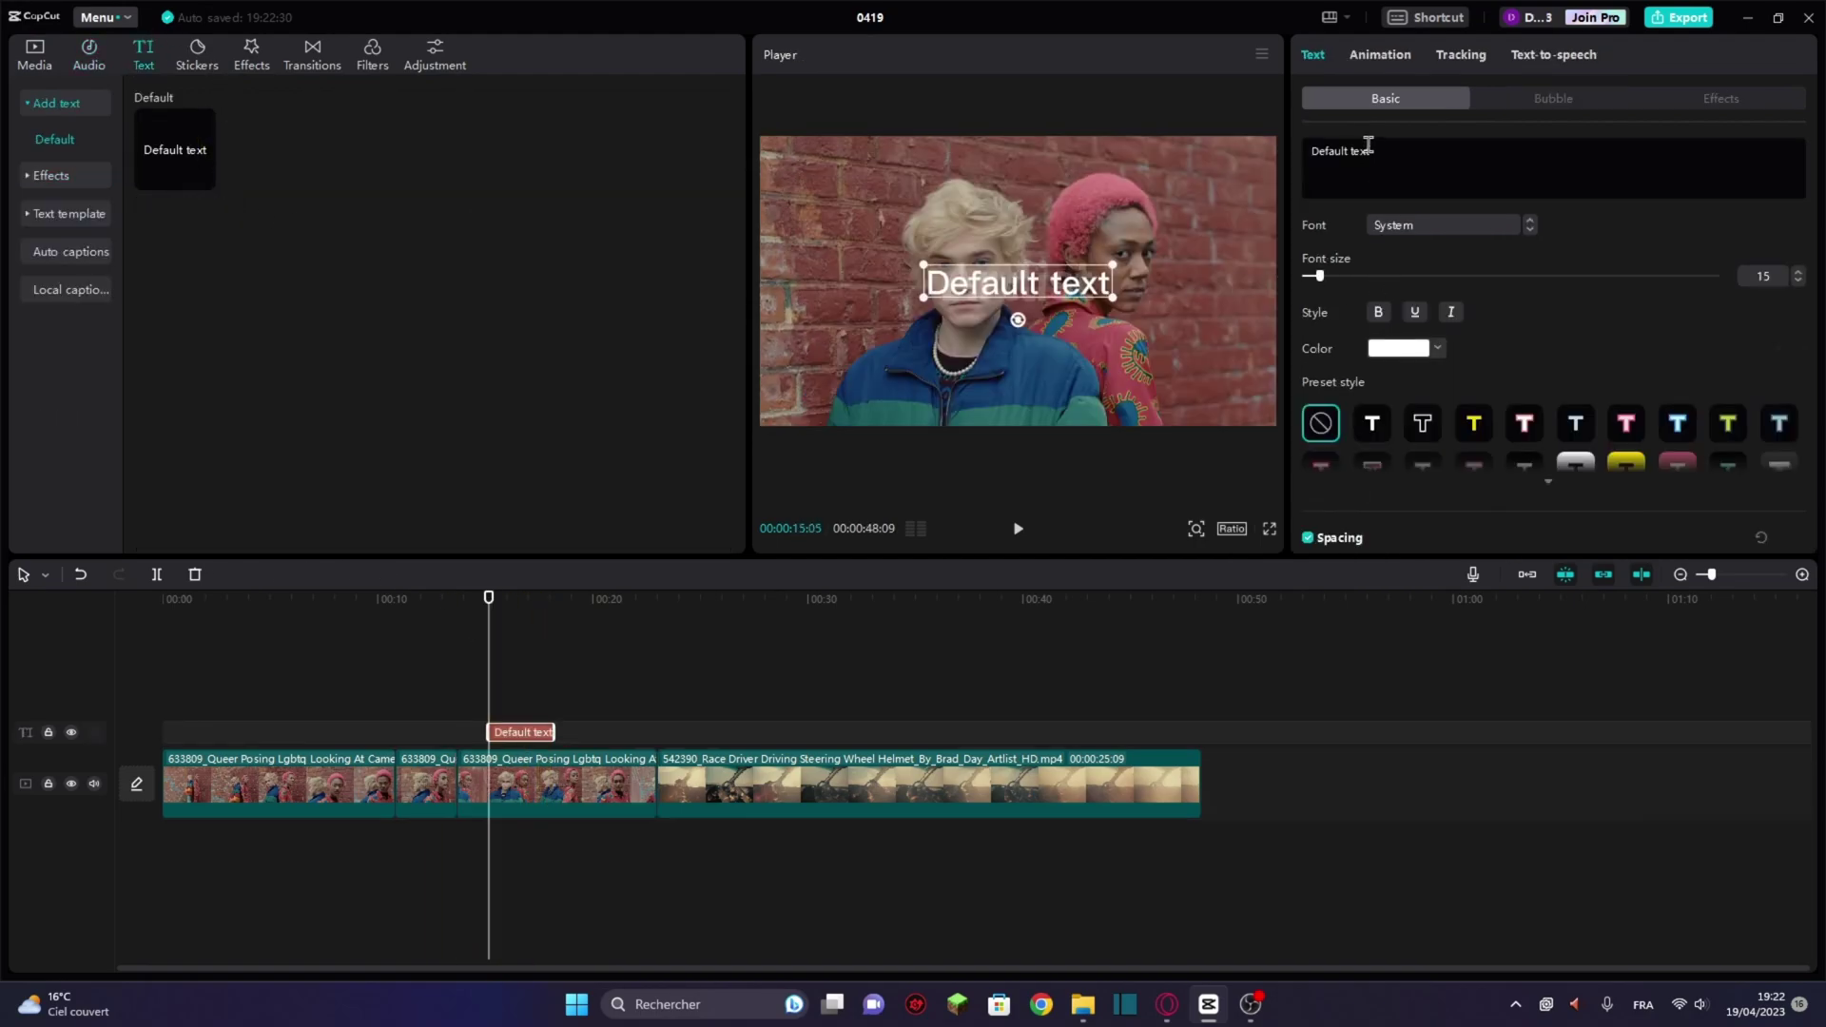
Replace the default wording of the text clip with "tuto"
left_click_drag(1368, 148, 1310, 155)
key("BackSpace")
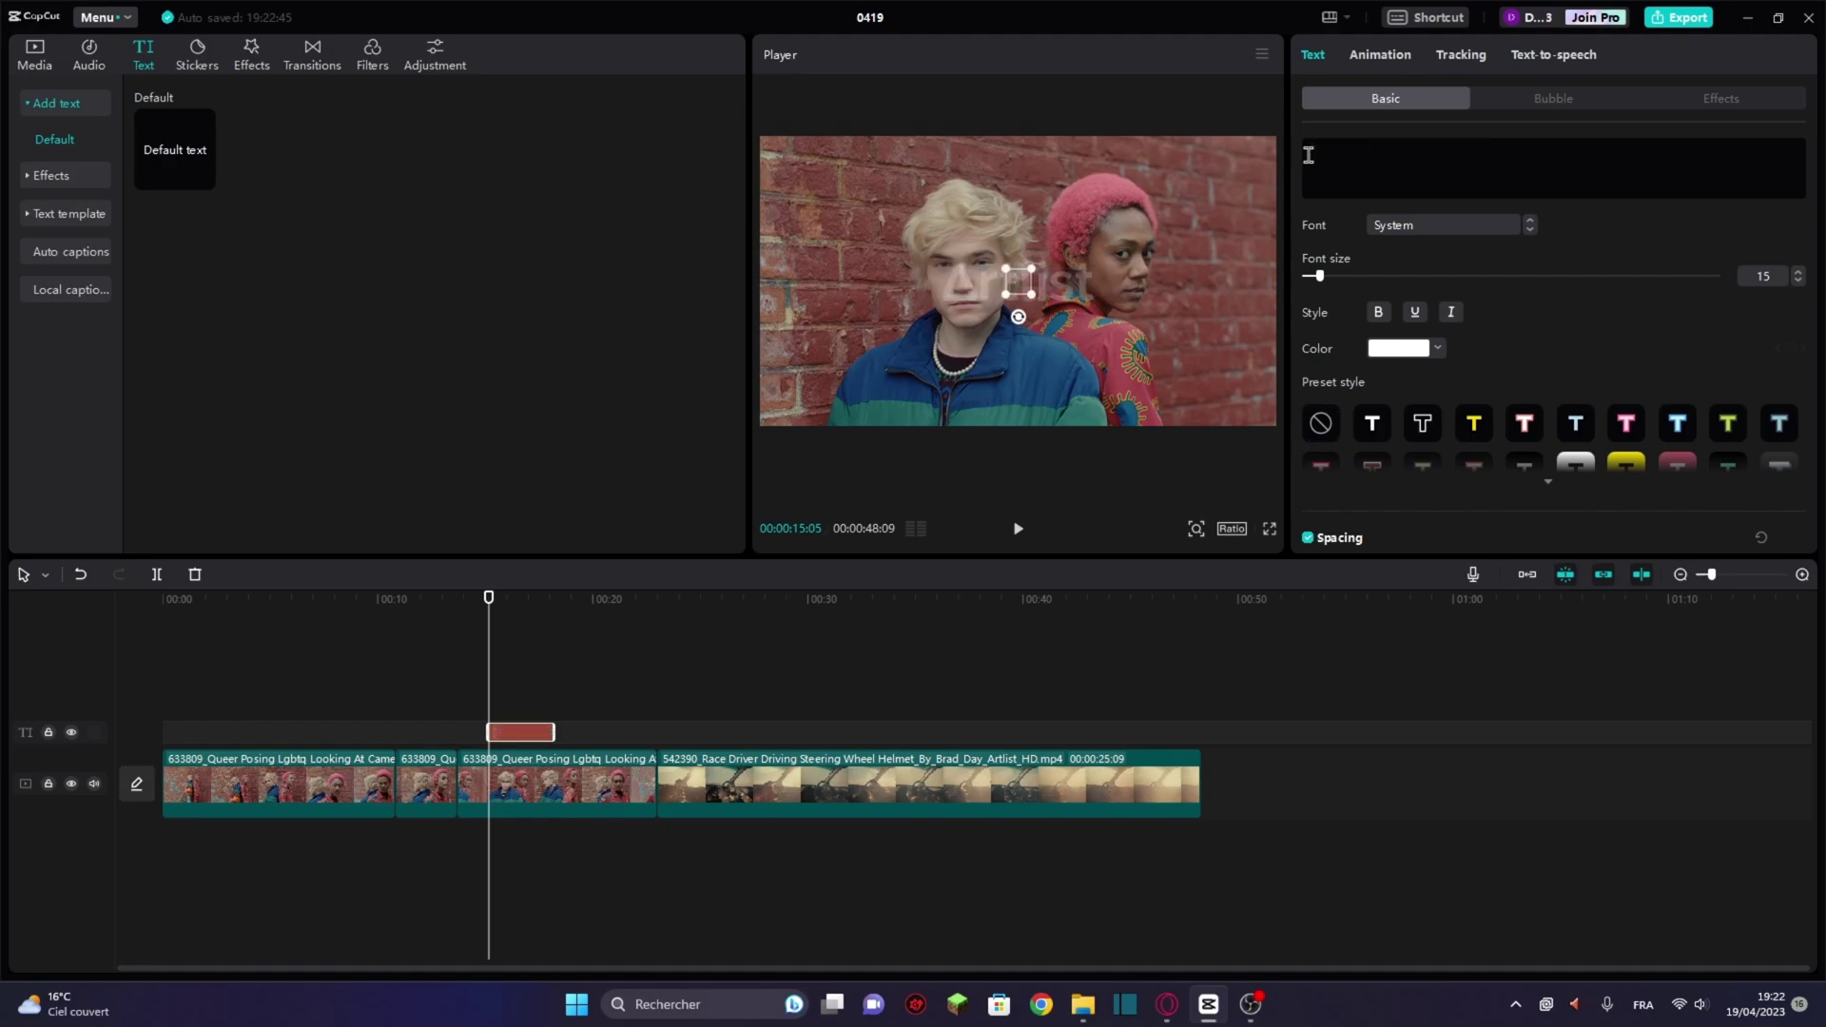
type("tuto")
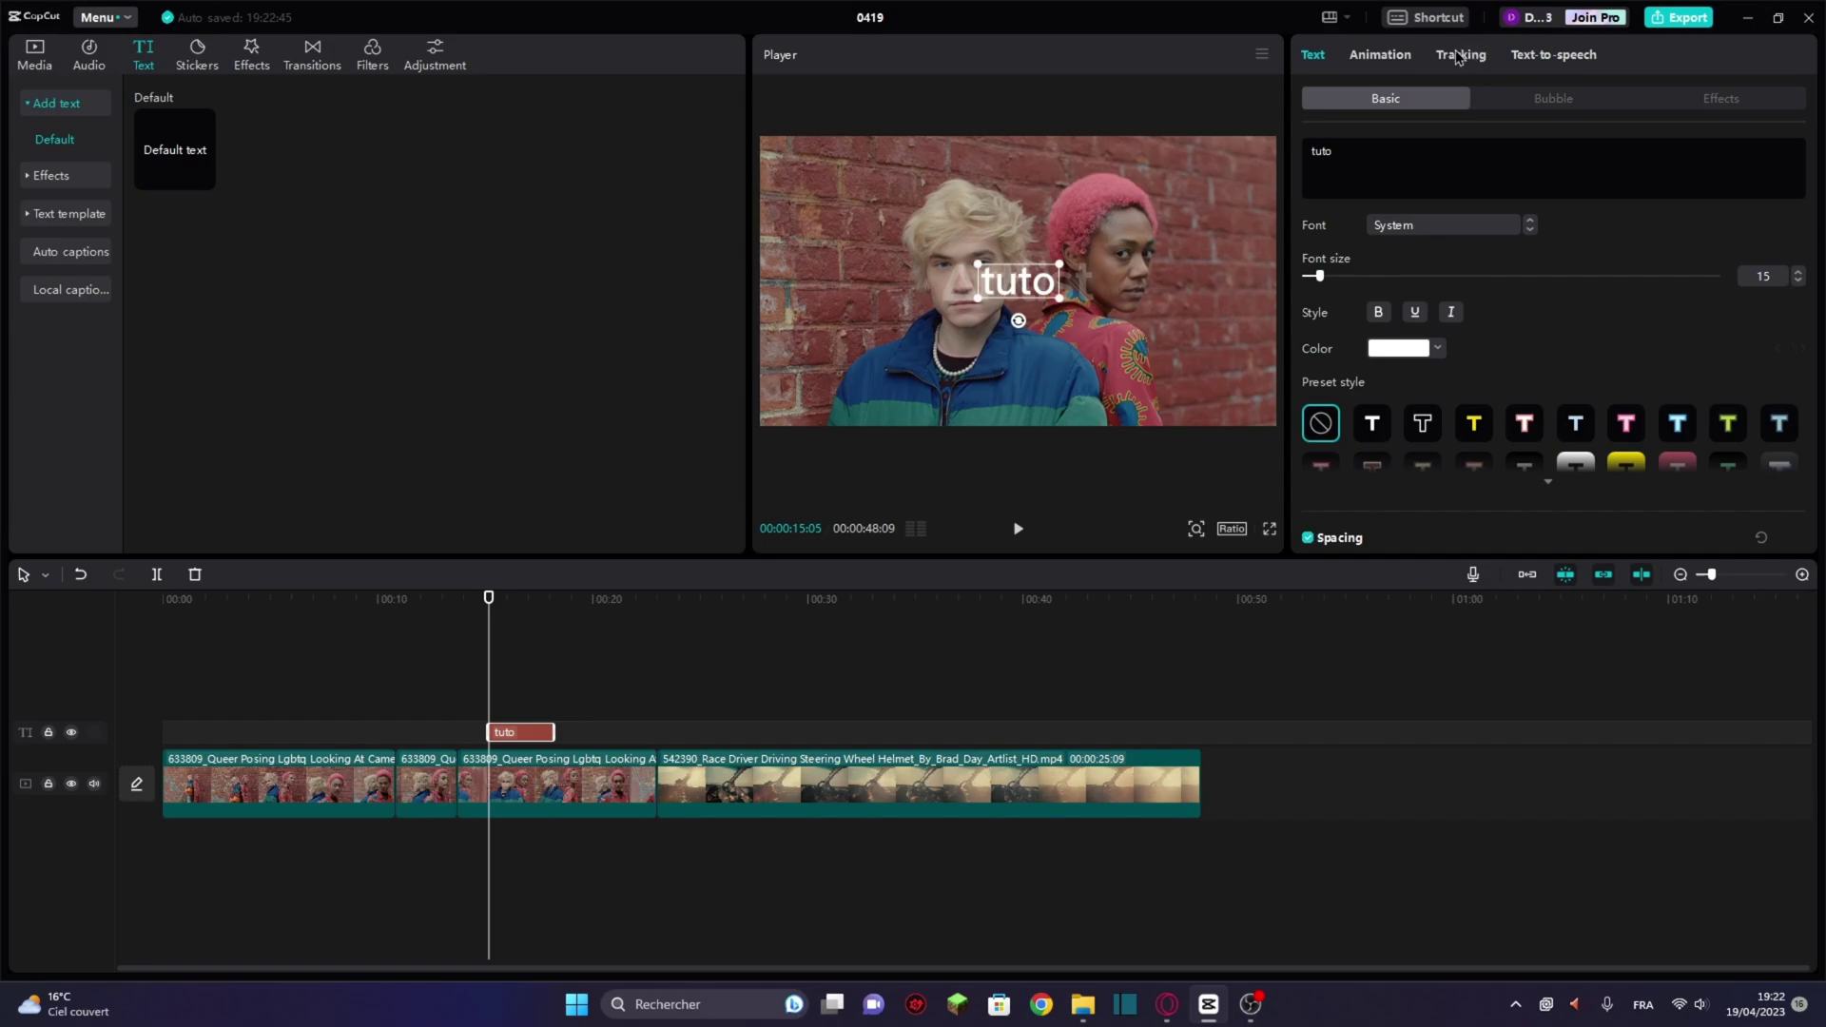
Apply motion tracking to the "tuto" text using the face of the woman in the pink hat, and play back the tracked section
left_click(1461, 57)
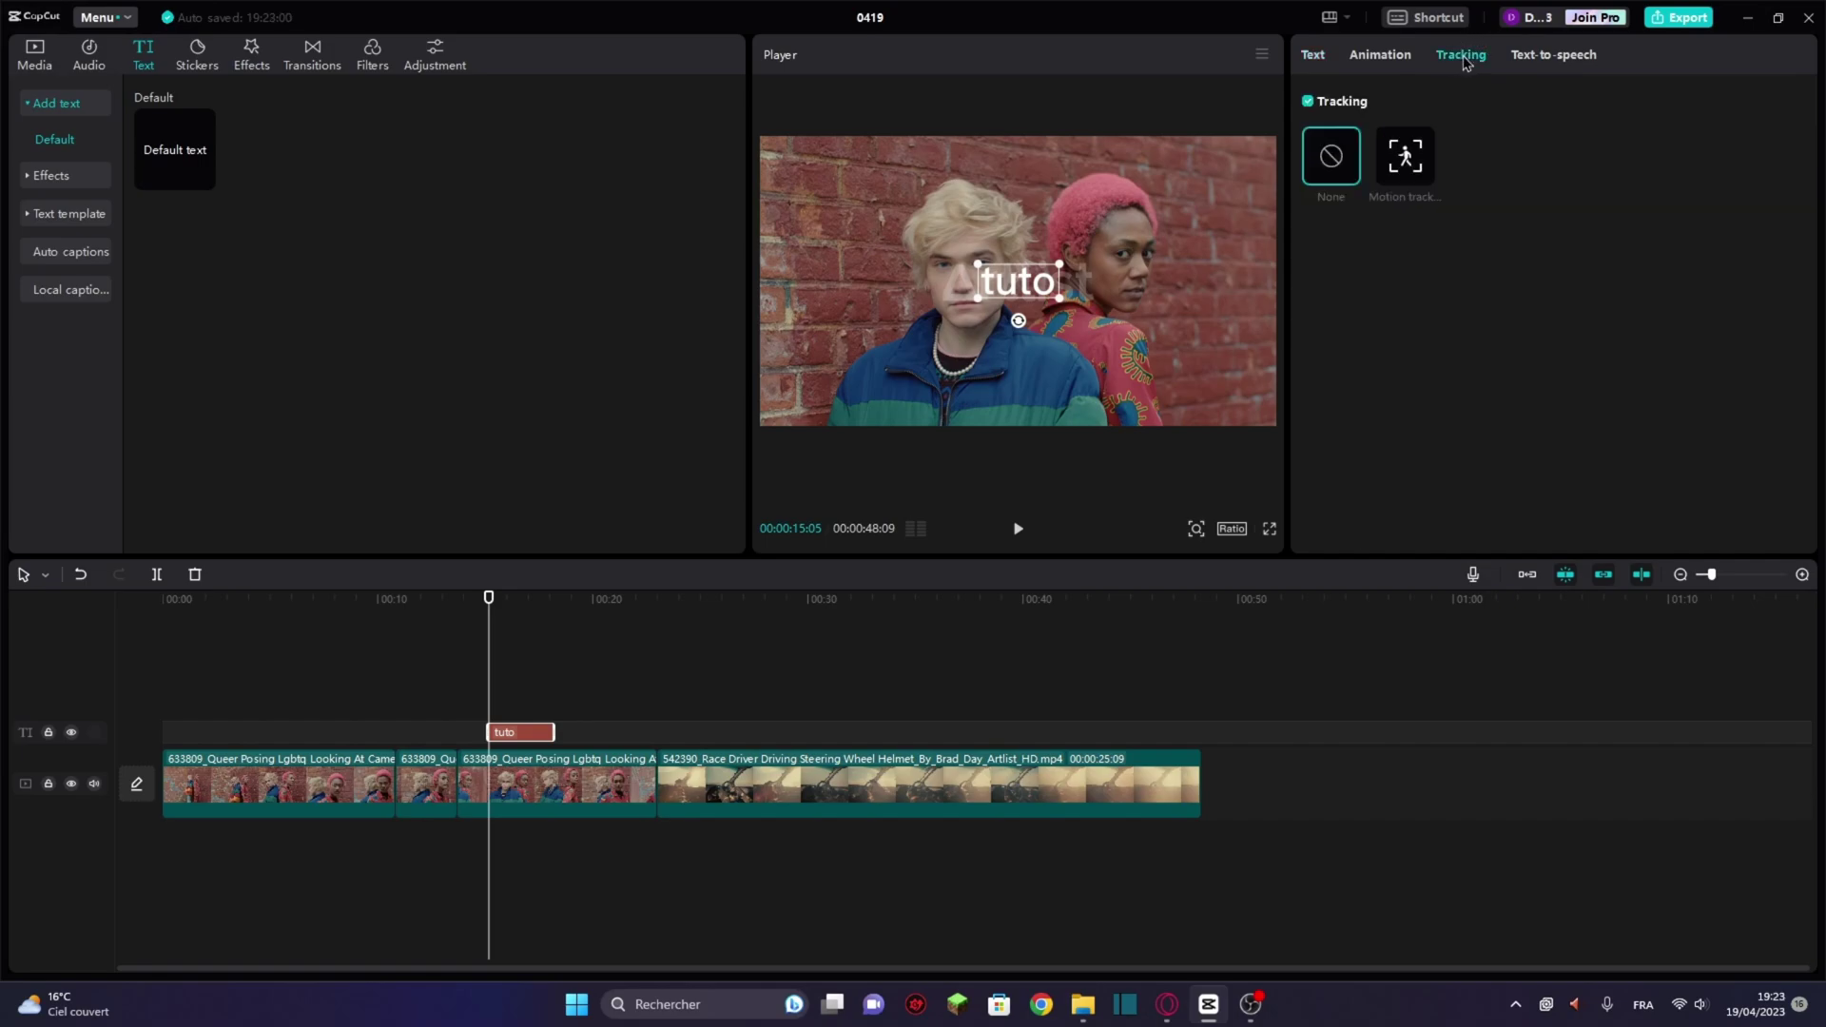
left_click(1417, 163)
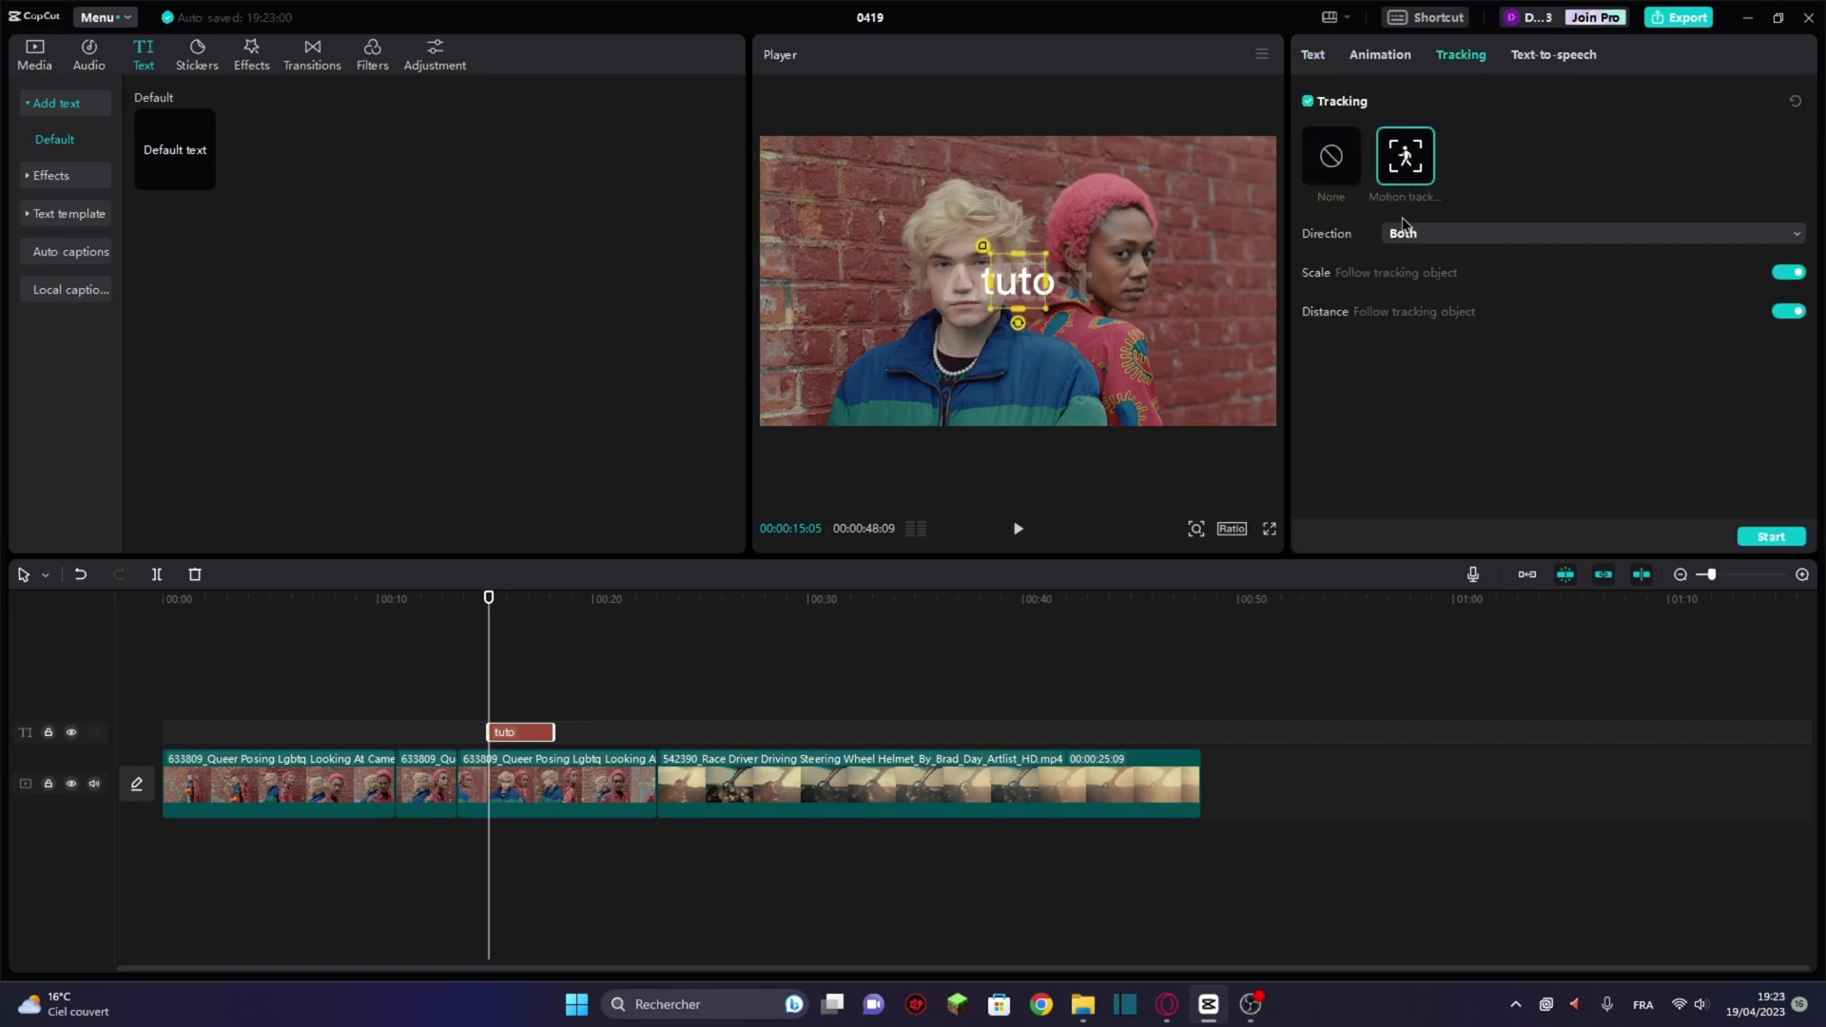
left_click_drag(1028, 287, 1117, 265)
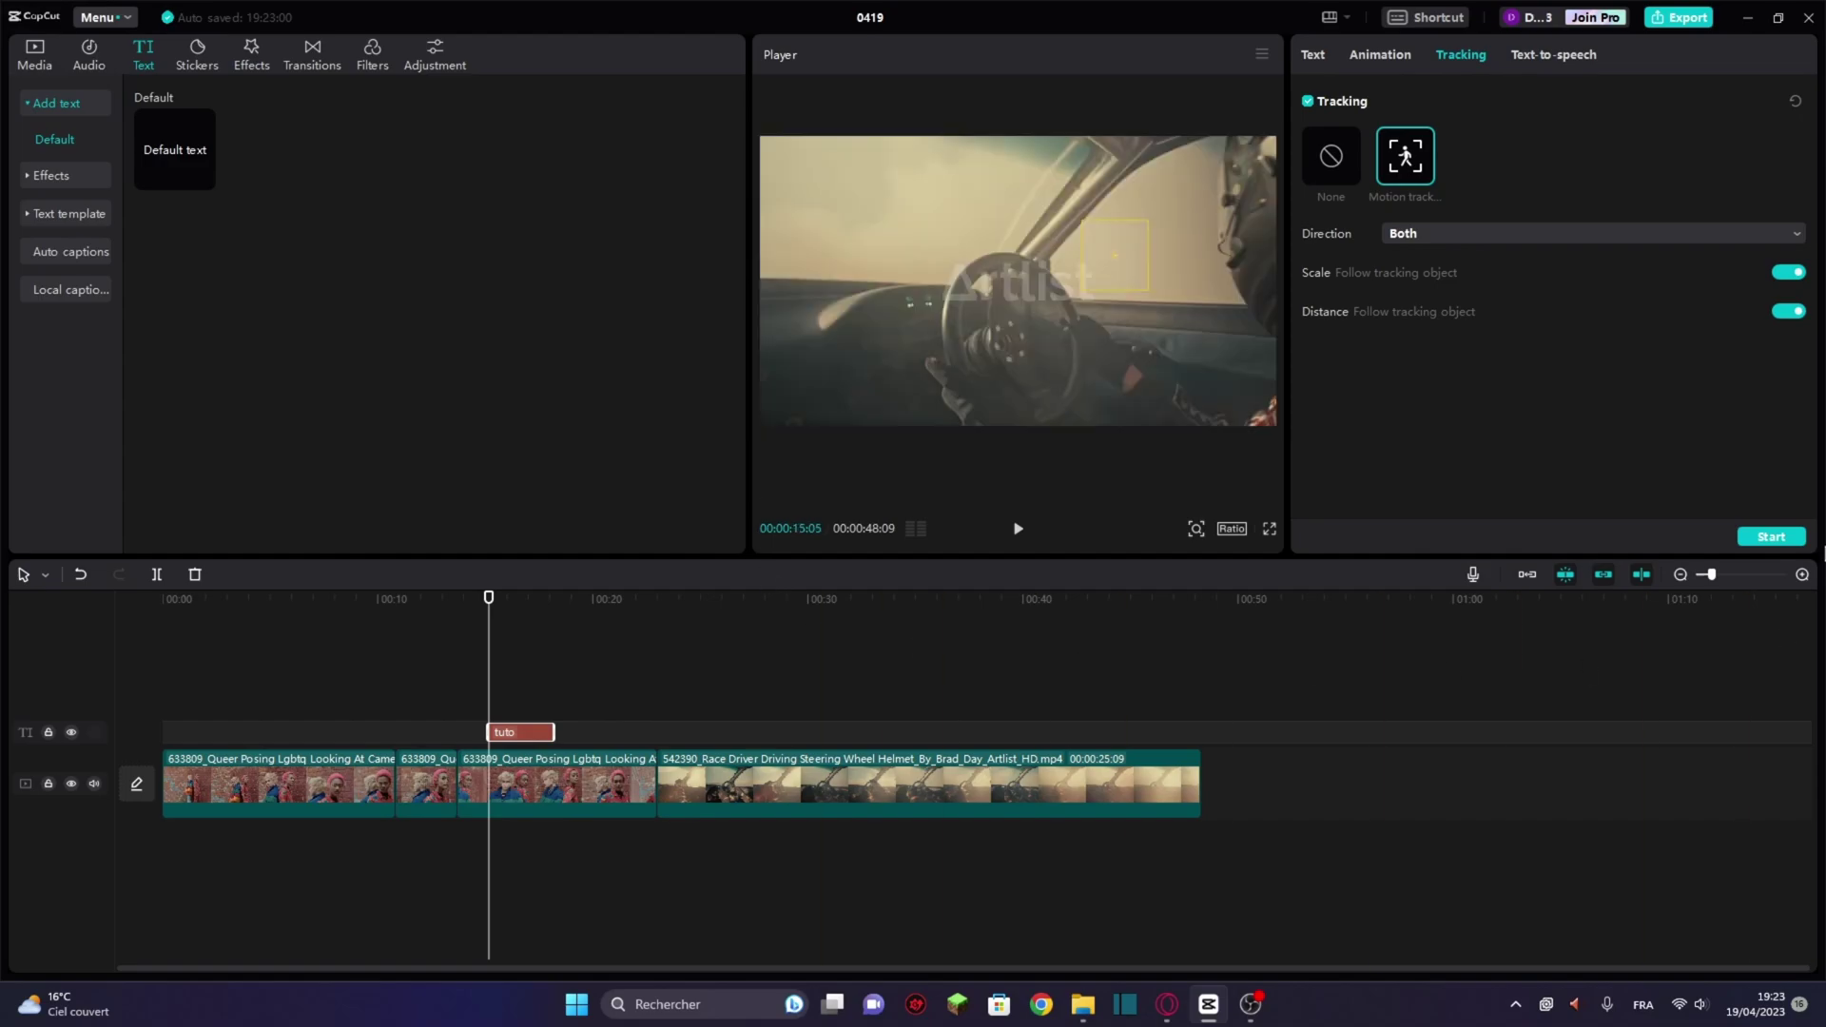
left_click(1766, 539)
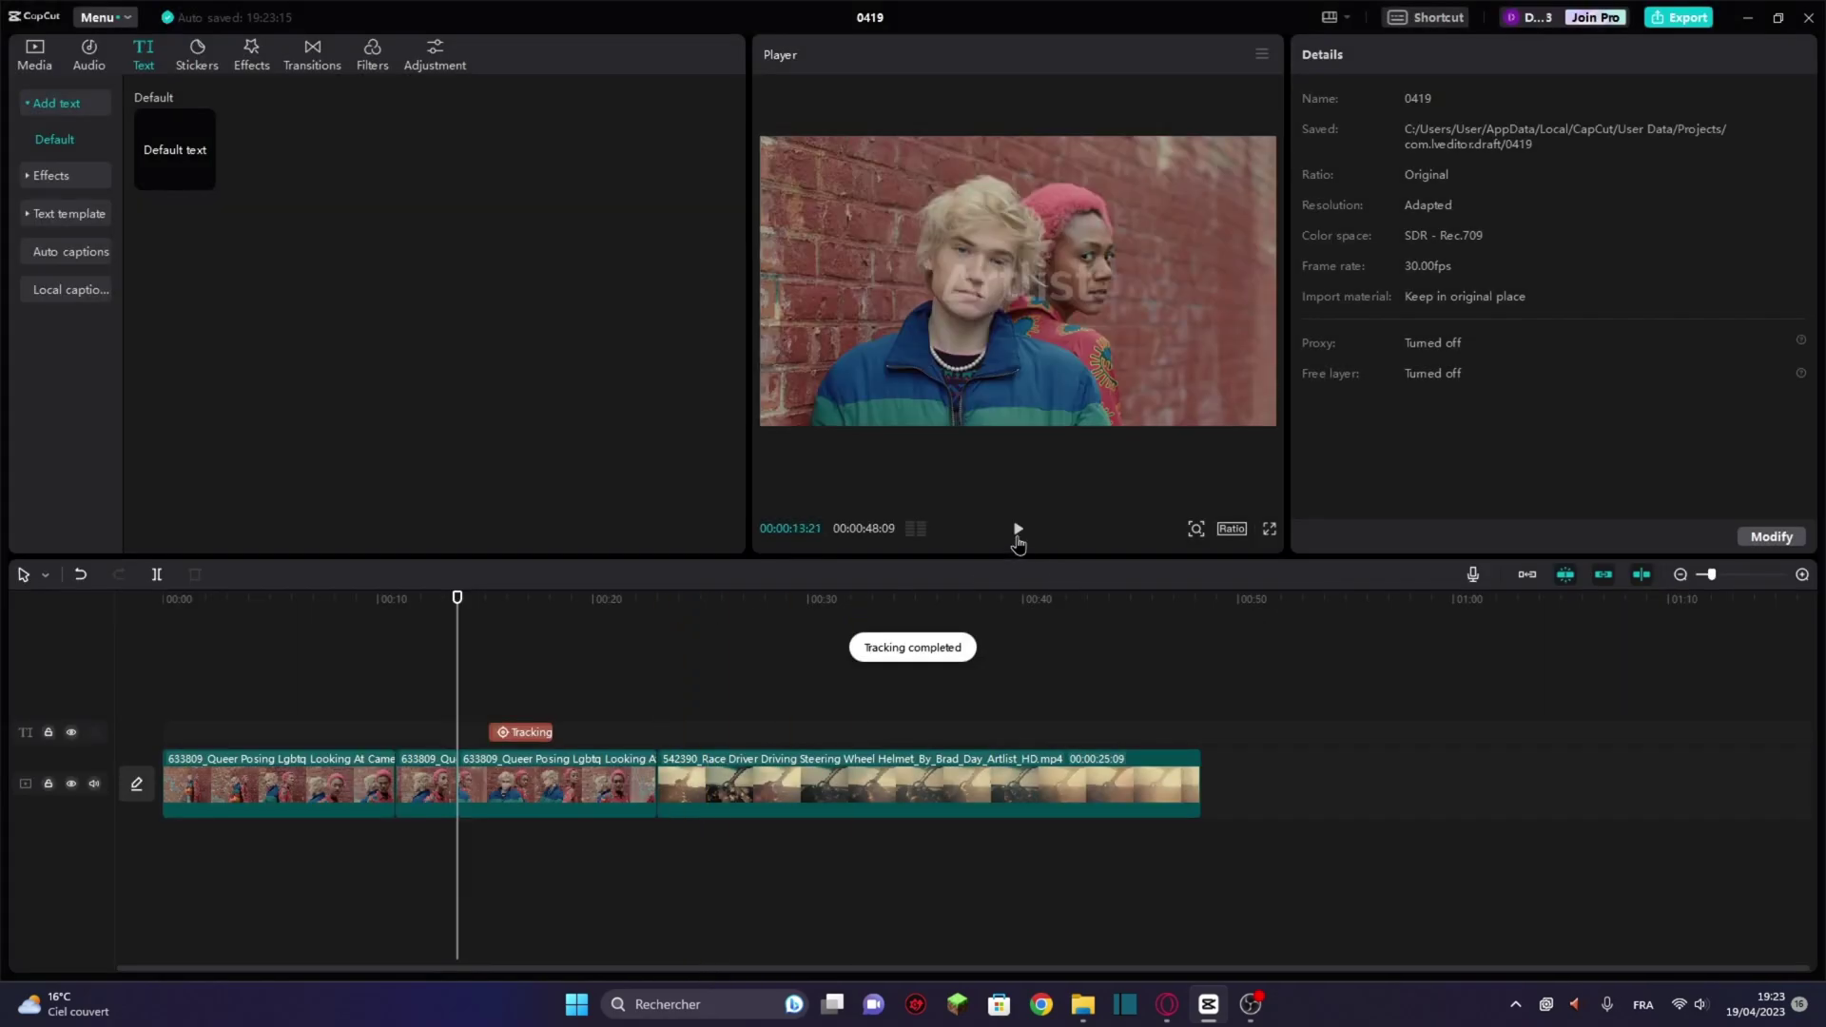
left_click(1017, 538)
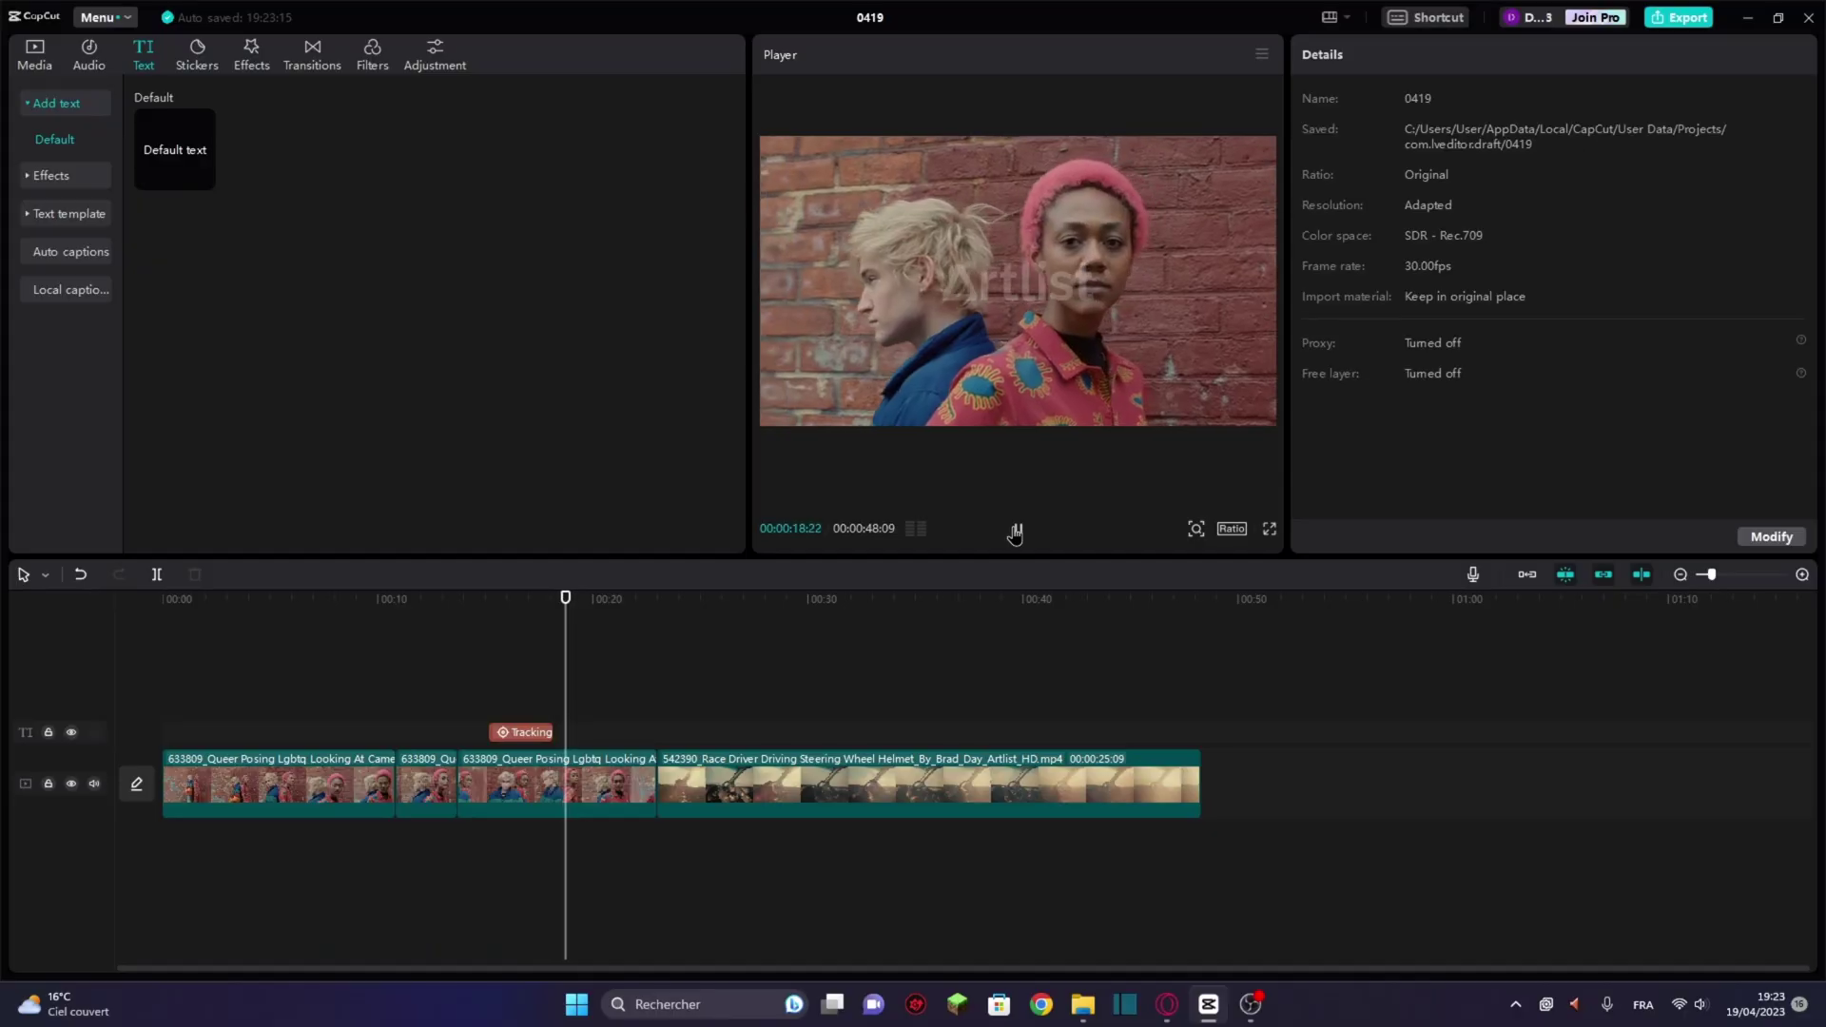
left_click(1015, 531)
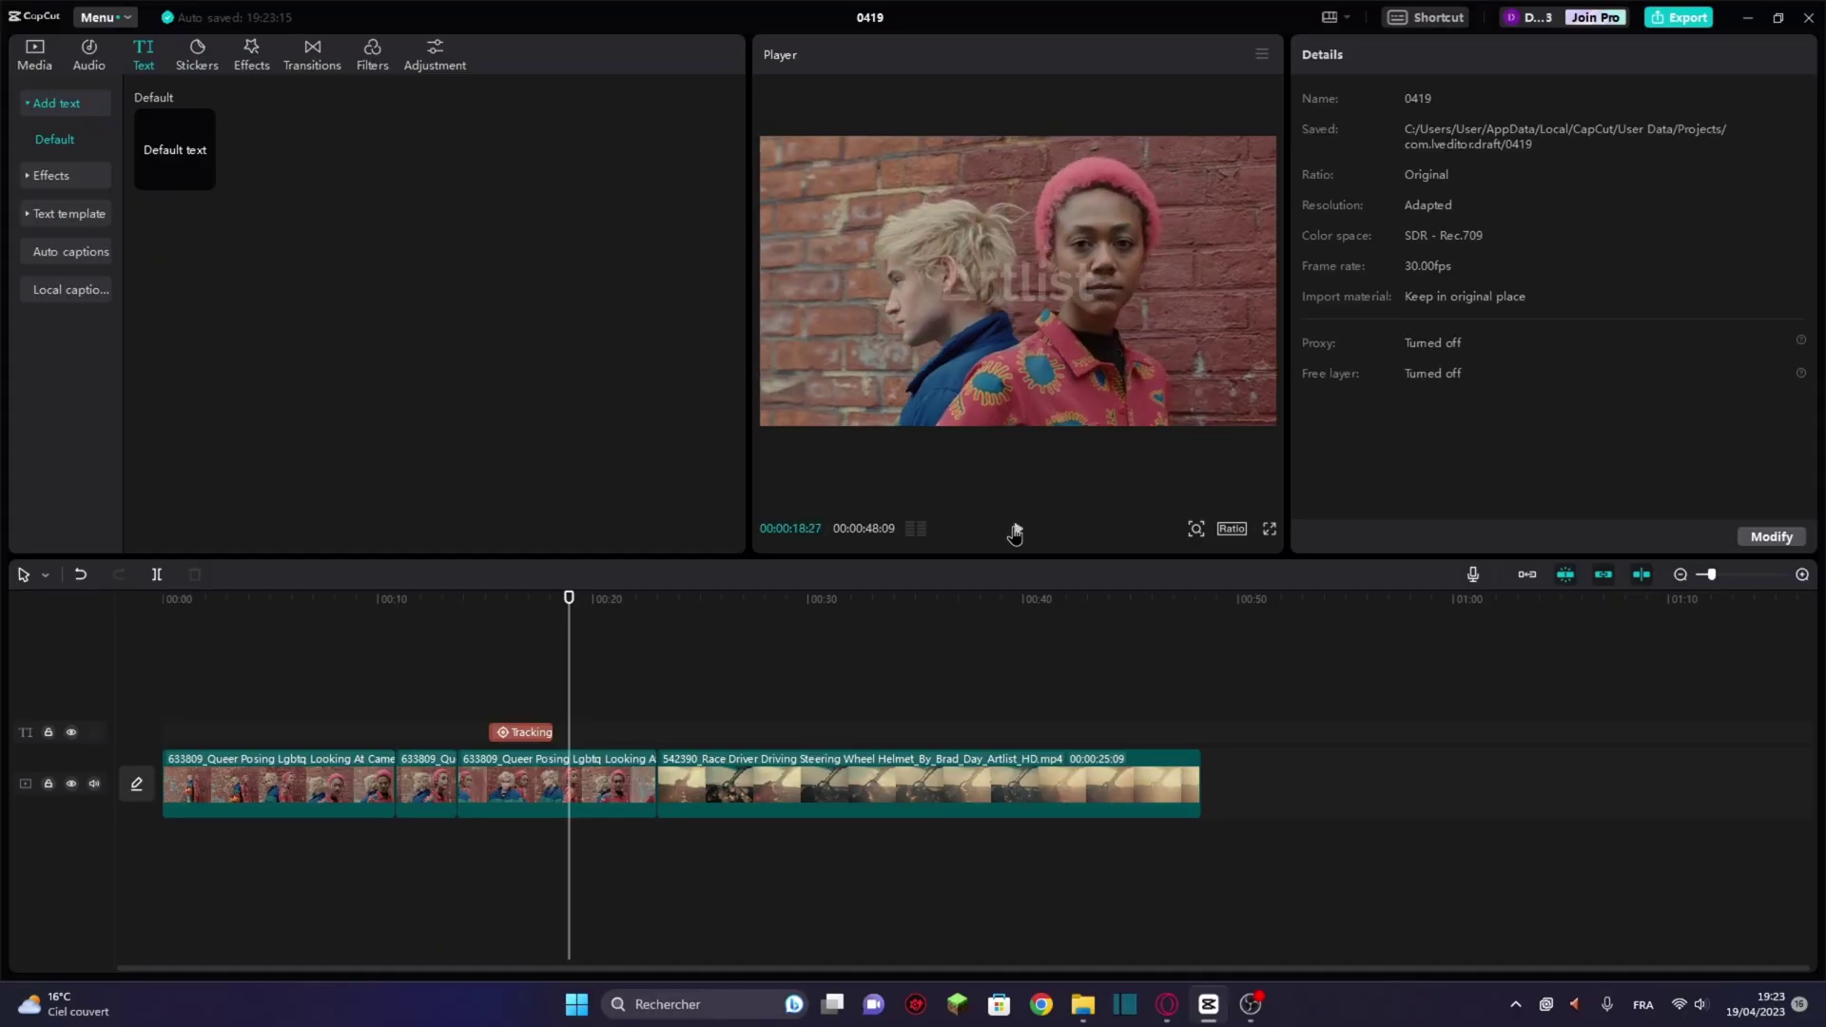
Stabilize the race driver clip at the Recommended level and play it back from just before its start
left_click(723, 775)
left_click(780, 727)
left_click(813, 758)
scroll(1320, 466, "down", 3)
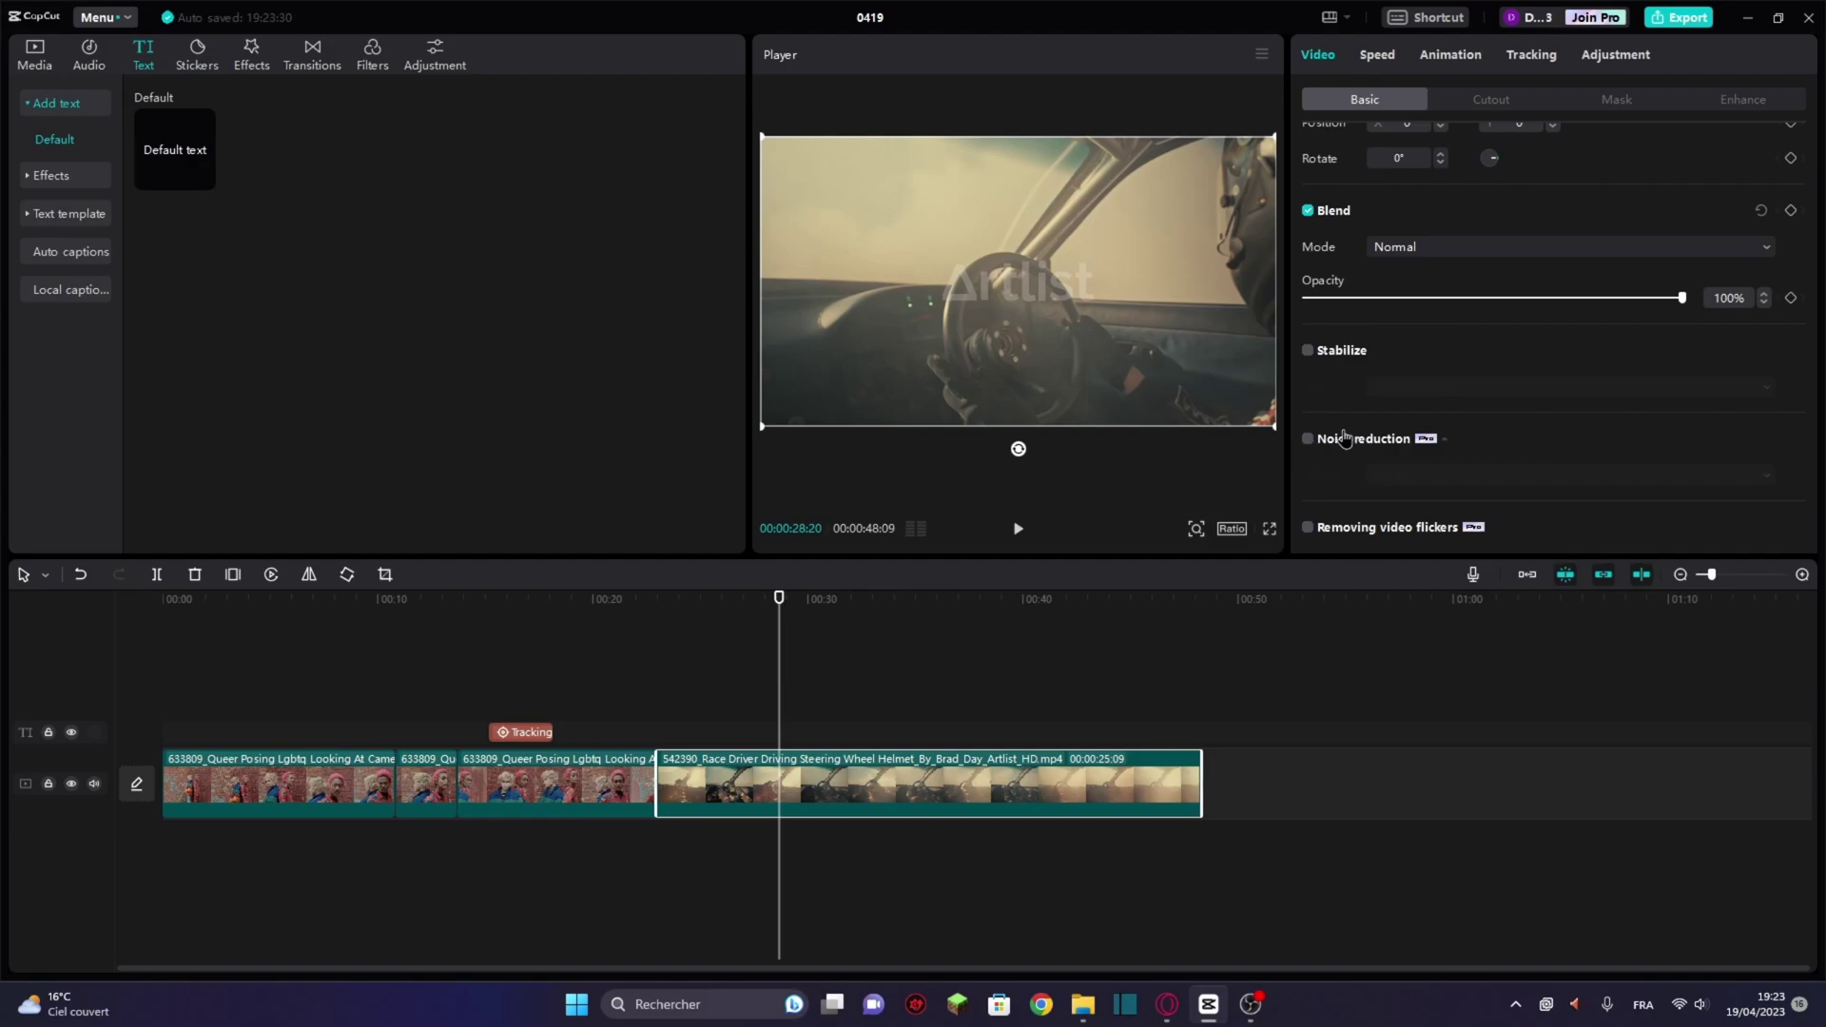
left_click(1309, 352)
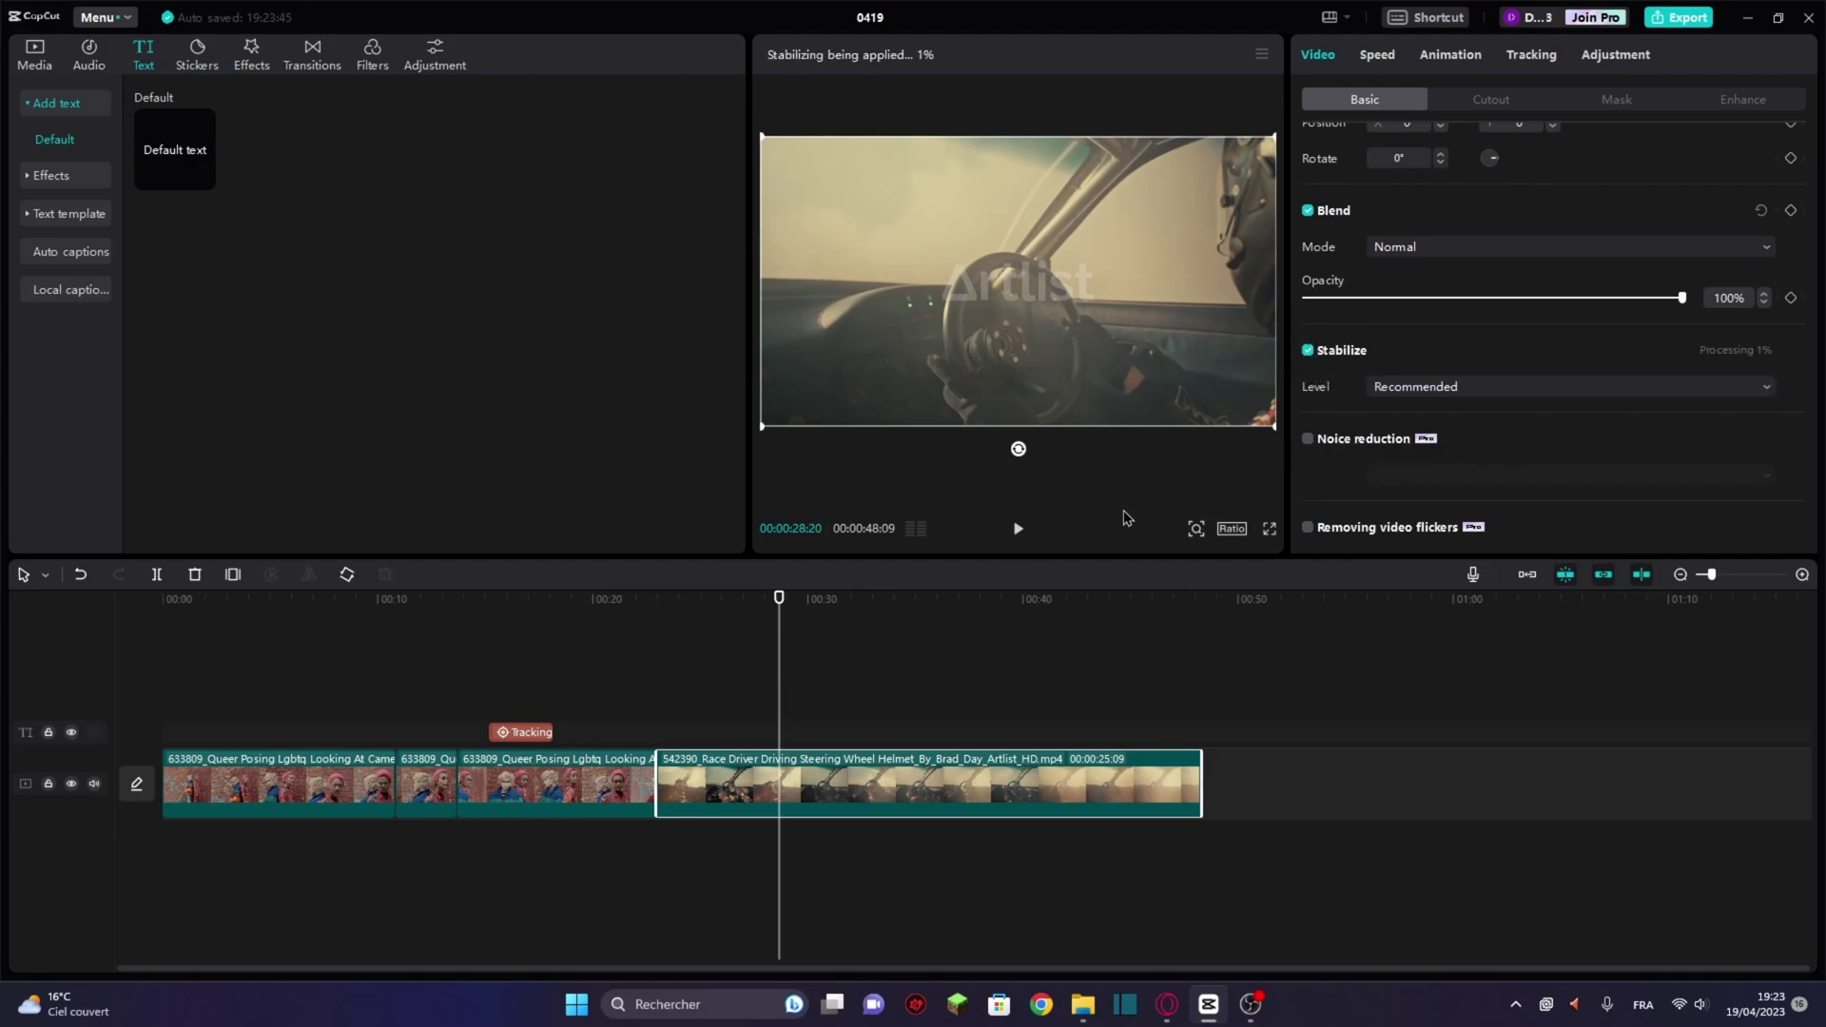
left_click(1372, 390)
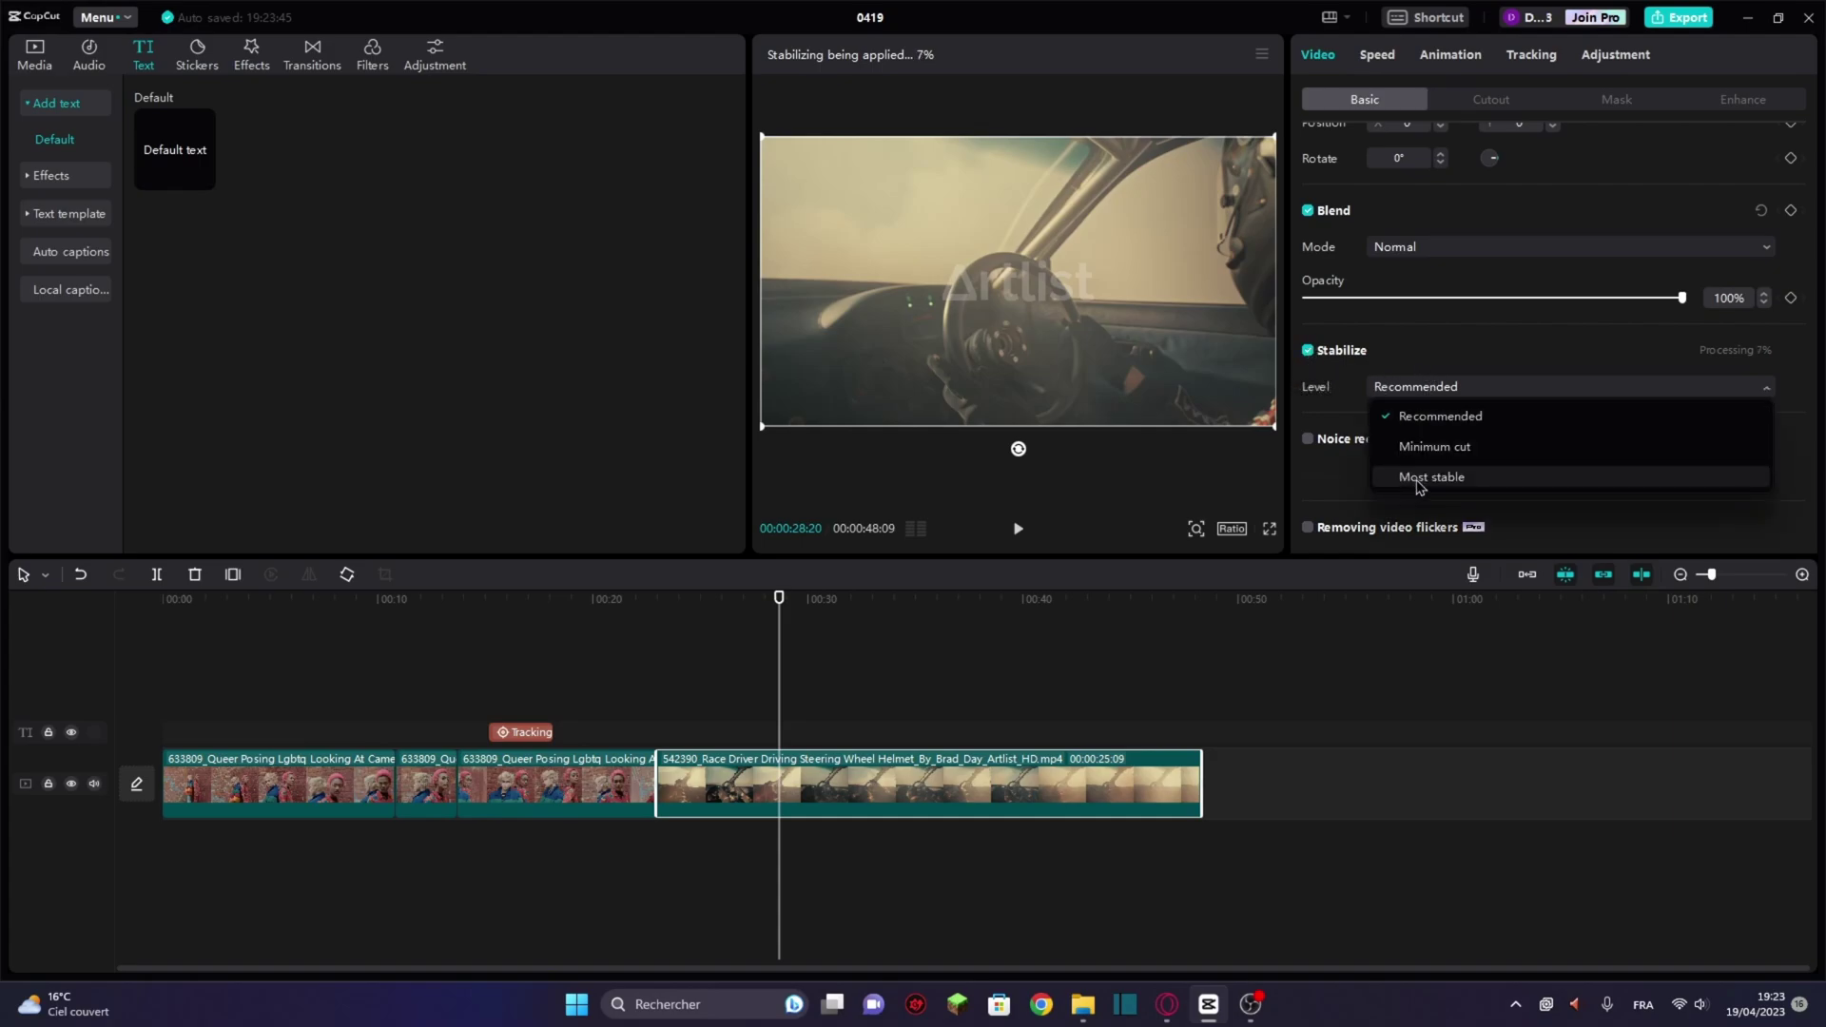
left_click(1470, 427)
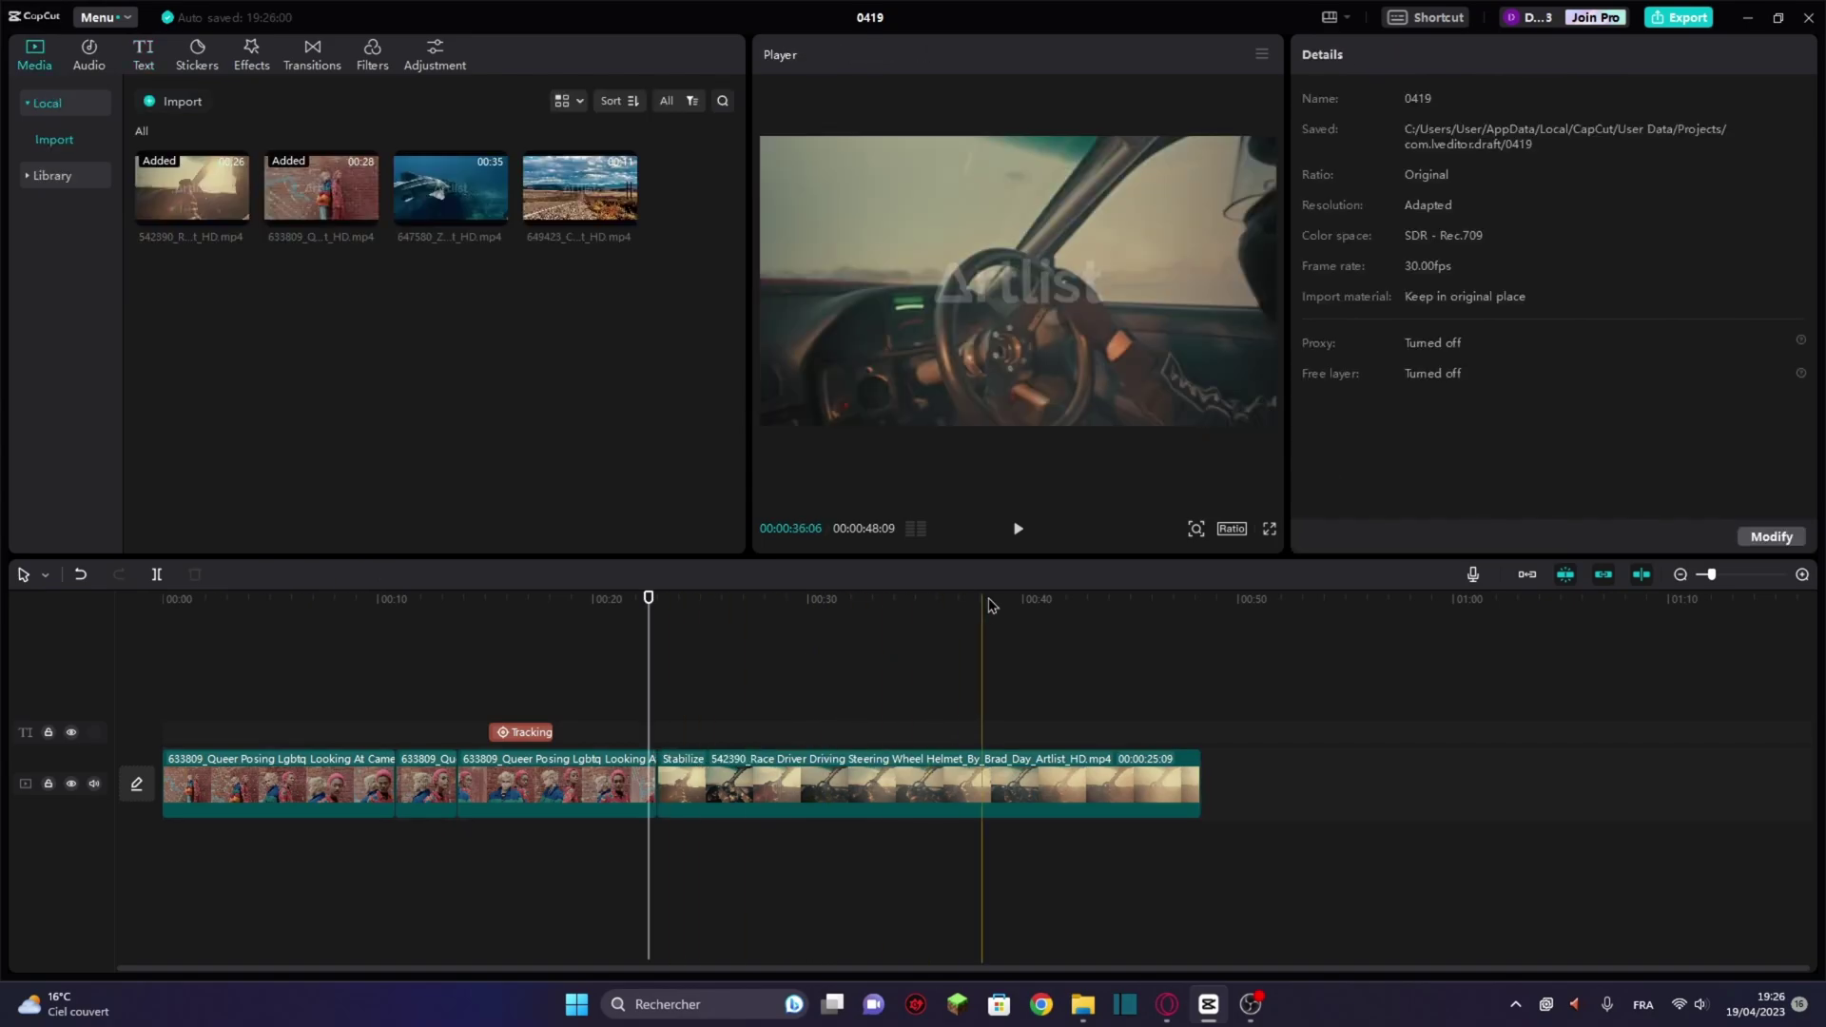
left_click(1017, 529)
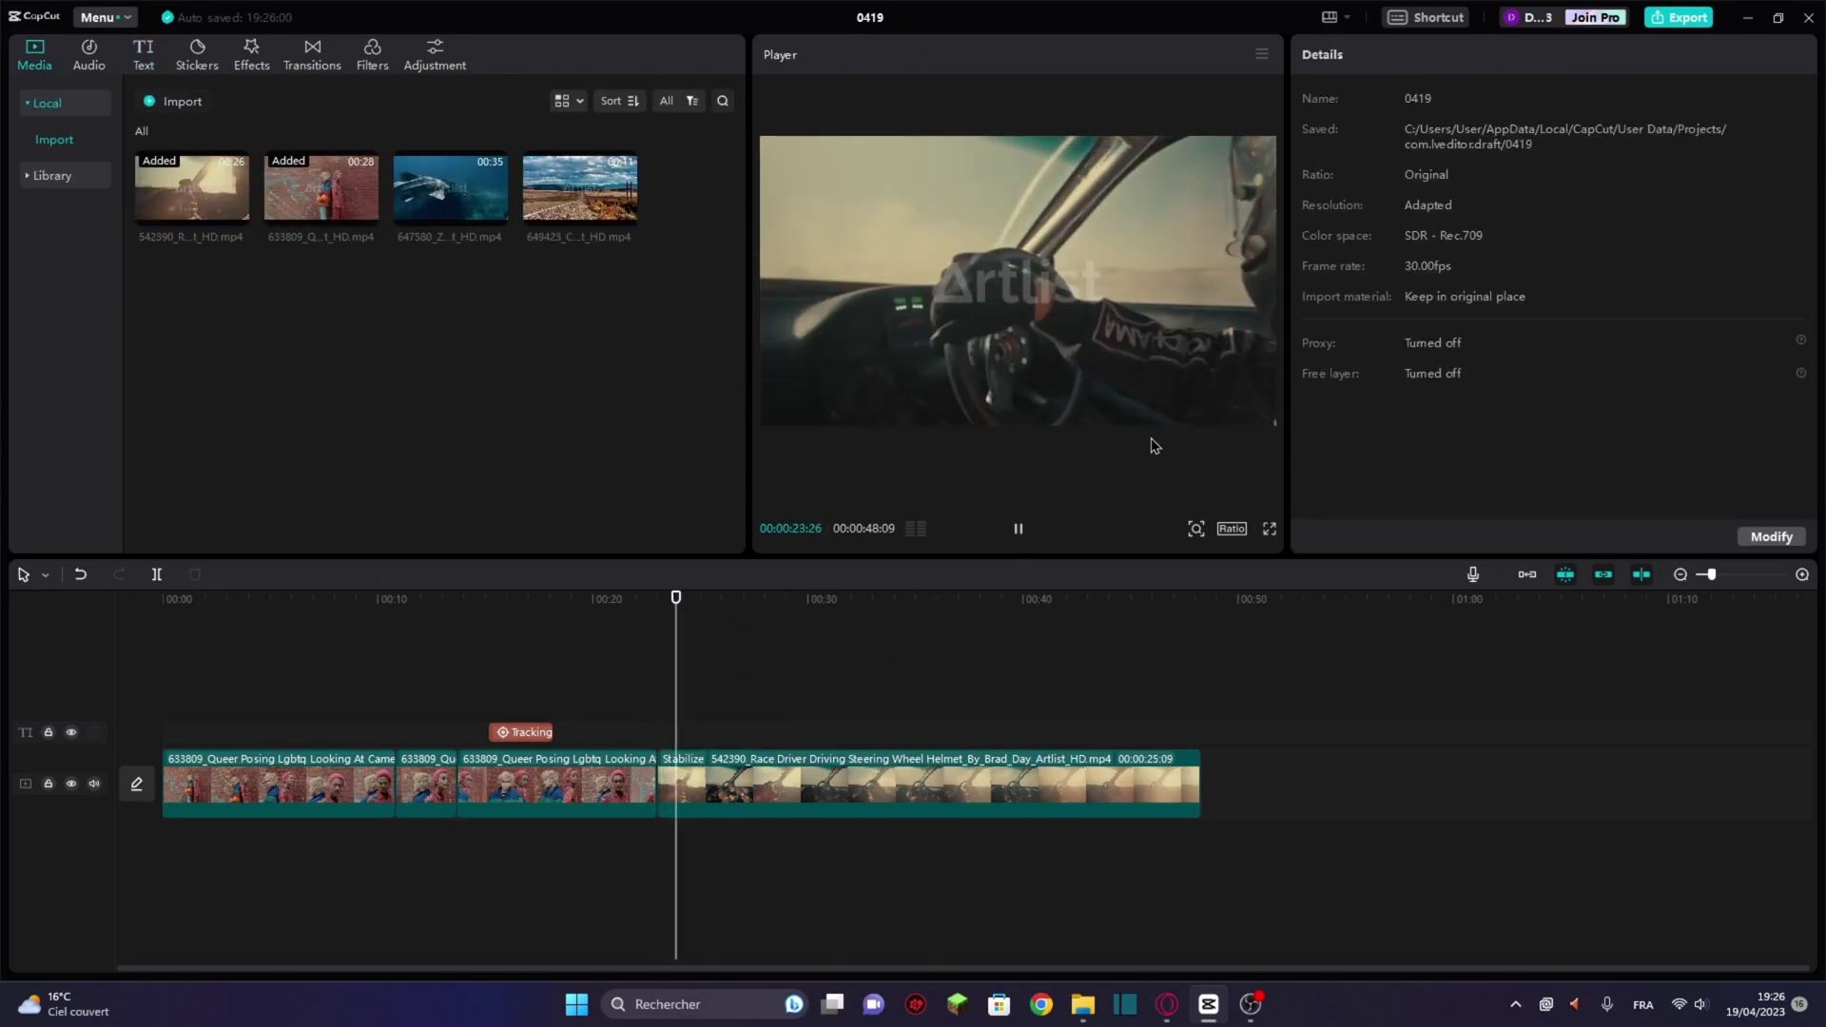